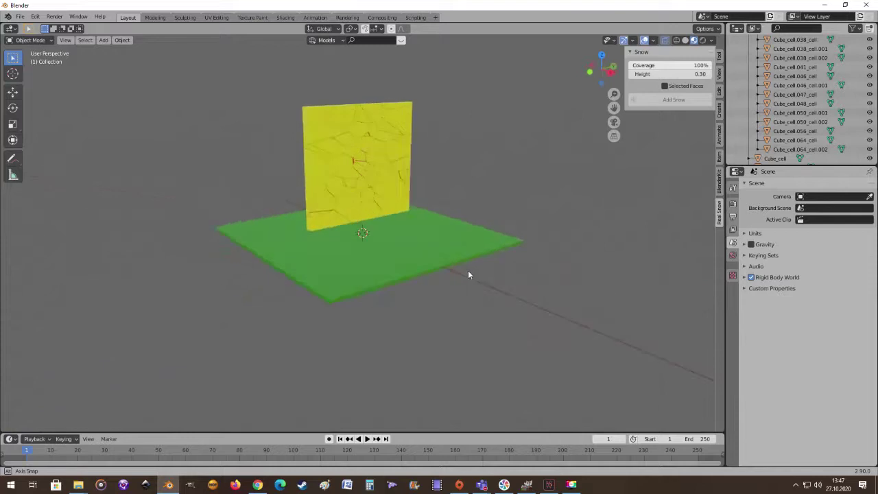
- Play the rigid body simulation, watch the fractured wall from the side, and return to the first frame
left_click(368, 440)
middle_click_drag(450, 330, 480, 321)
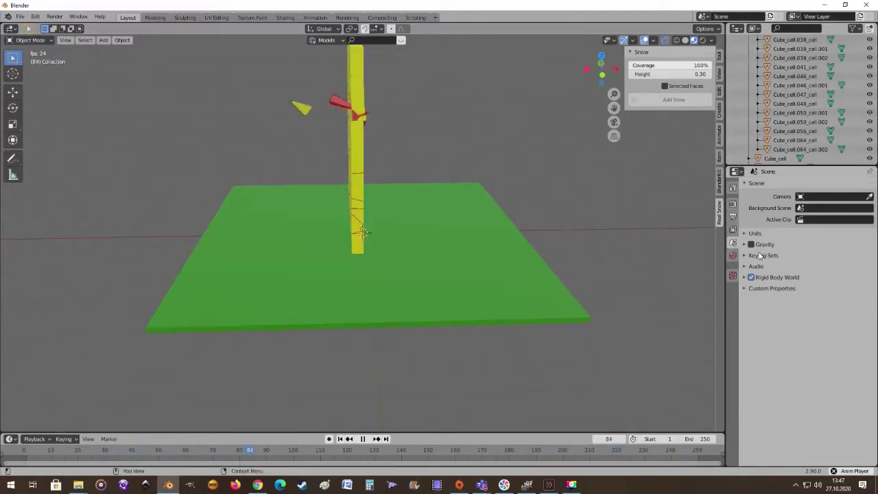
middle_click_drag(597, 254, 493, 257)
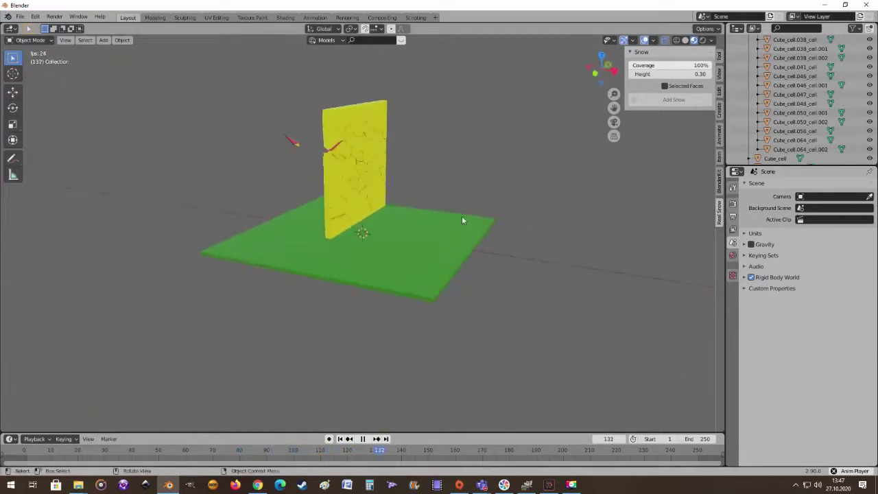
key("Escape")
- Select the wall's upper corner piece and turn off Deactivation in its rigid body dynamics settings
scroll(456, 202, "up", 3)
middle_click_drag(481, 225, 432, 182)
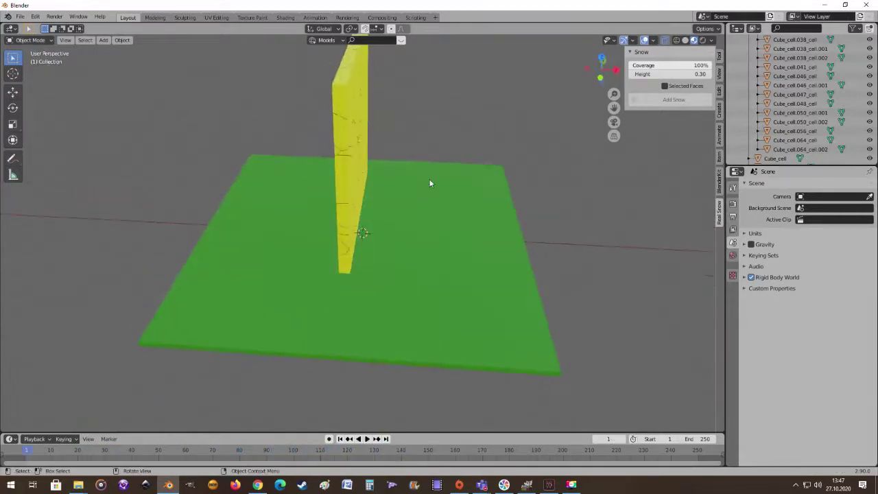
middle_click_drag(350, 143, 323, 146)
left_click(308, 112)
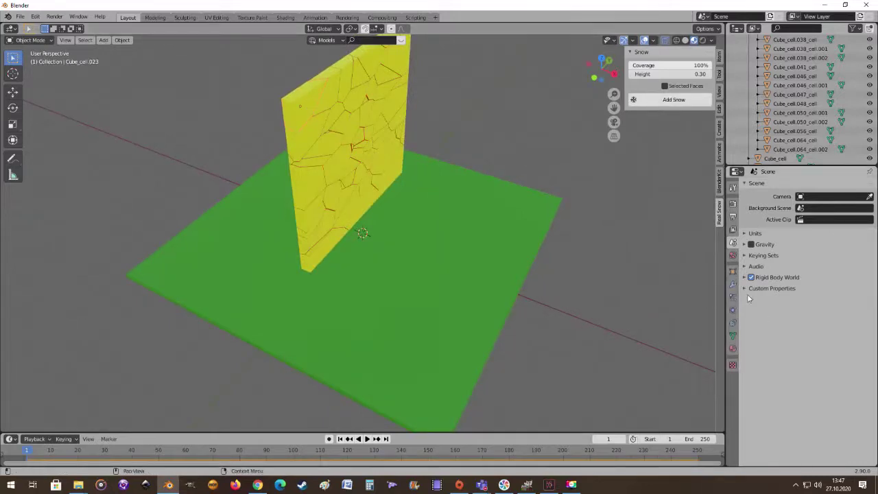
left_click(733, 311)
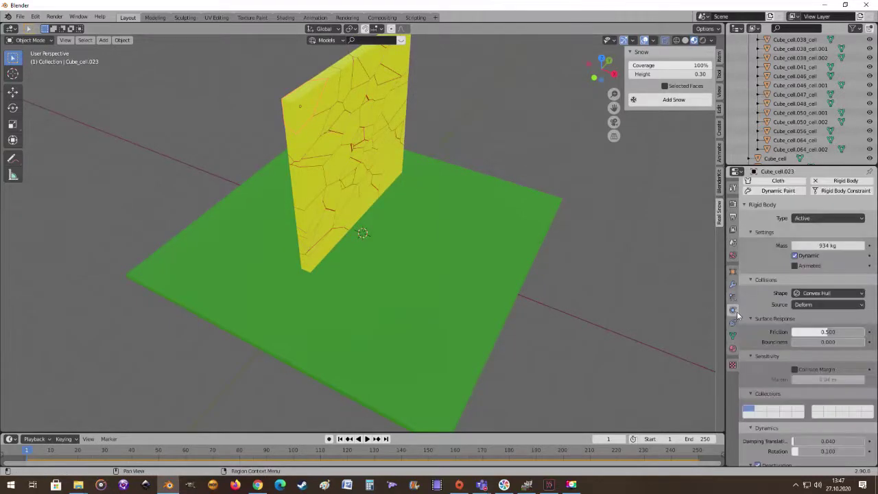
scroll(778, 309, "down", 2)
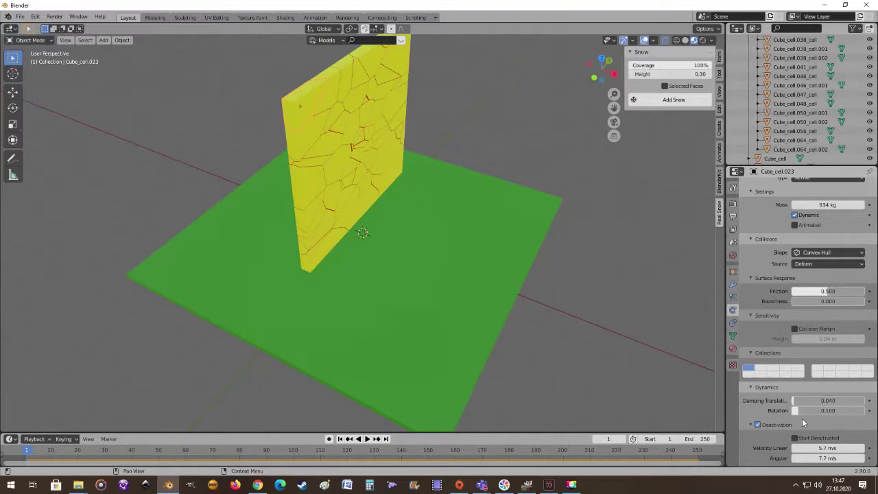
scroll(803, 393, "up", 5)
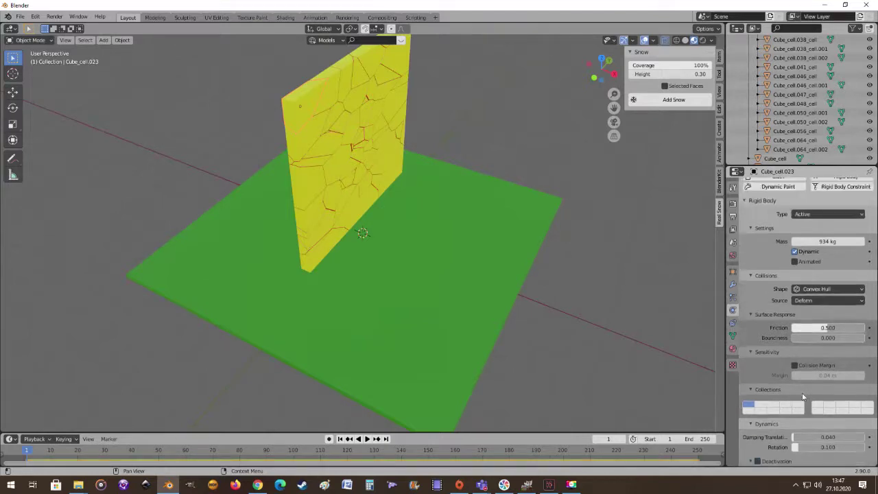
- Enable Collision Margin in the corner piece's rigid body sensitivity settings
scroll(803, 393, "down", 1)
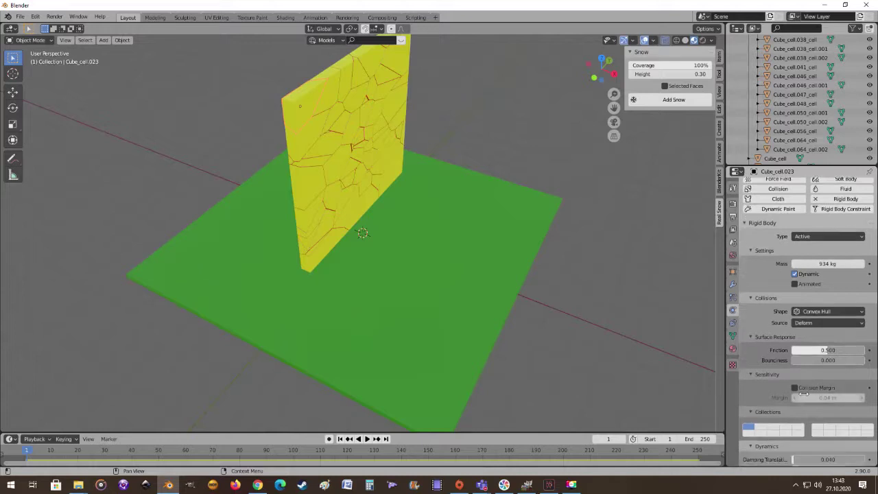
scroll(803, 393, "down", 1)
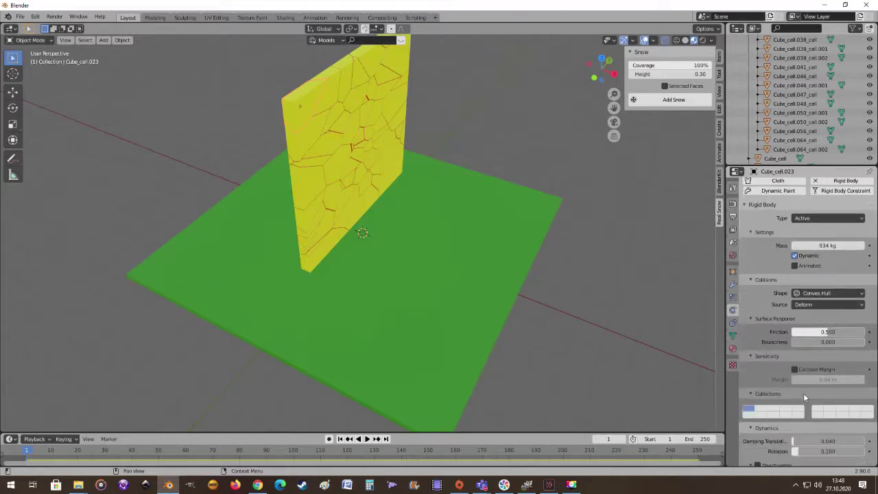
scroll(789, 363, "up", 1)
scroll(771, 301, "down", 1)
scroll(785, 318, "down", 2)
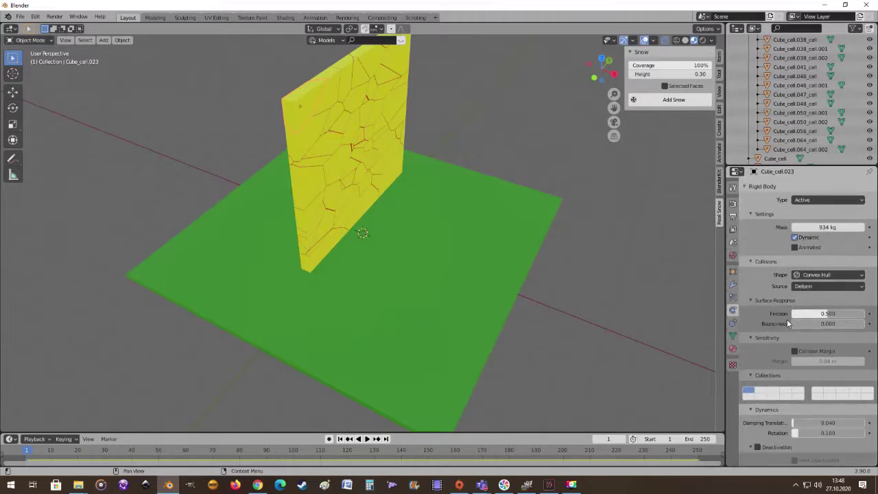
scroll(785, 311, "down", 1)
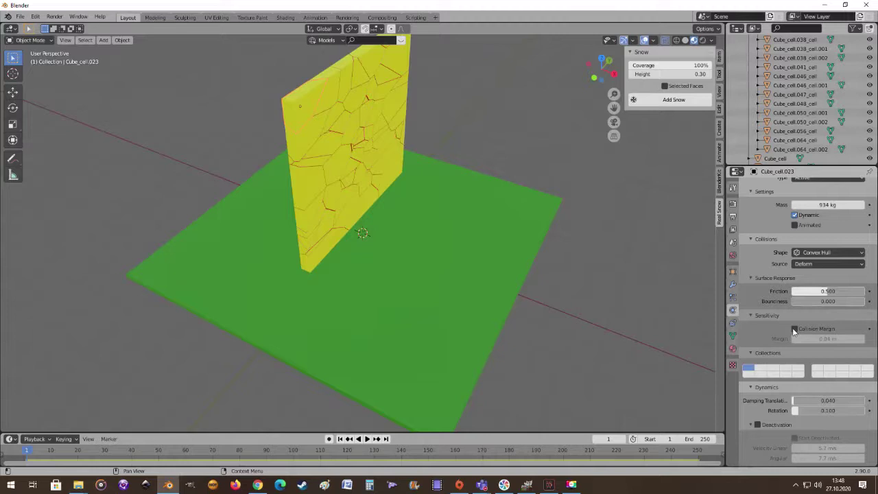
left_click(795, 330)
- Play the simulation to check how the wall behaves with the collision margin enabled, and return to the first frame
left_click(367, 439)
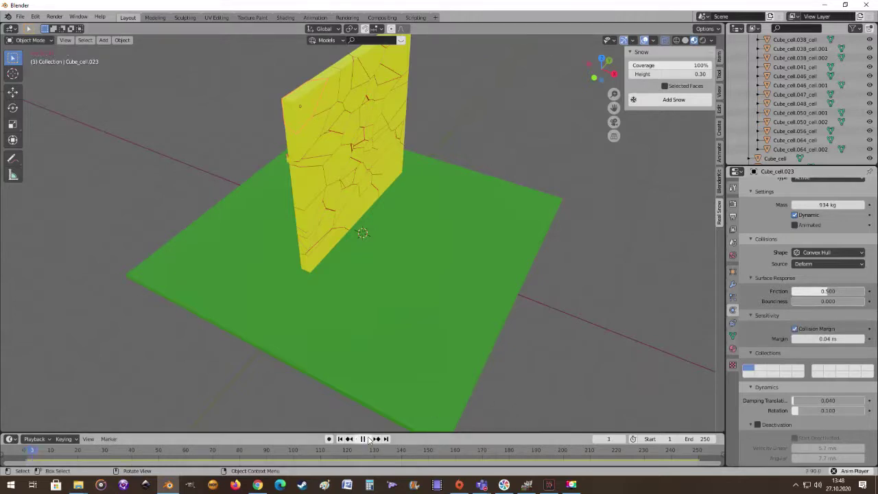
middle_click_drag(402, 336, 385, 312)
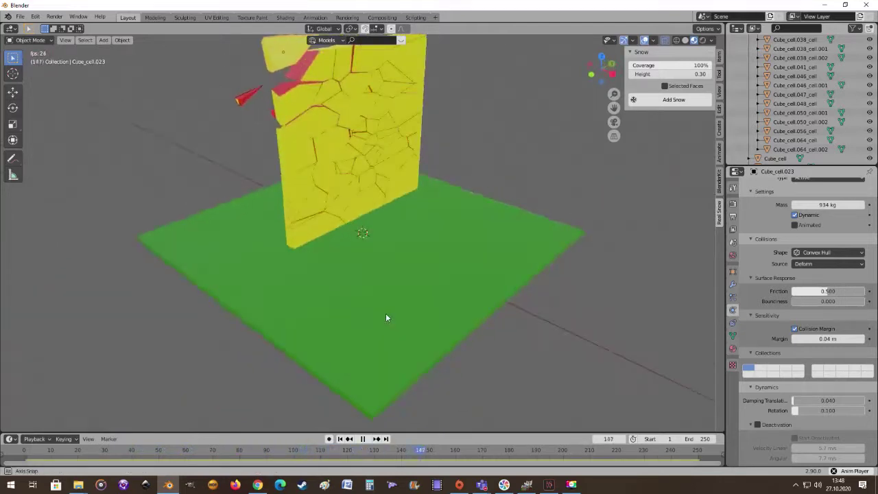
key("Escape")
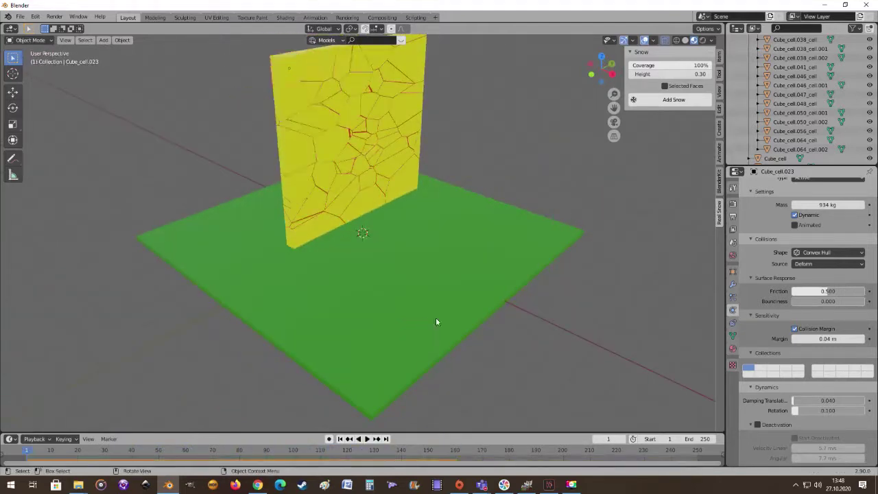
- Set the corner piece's collision margin to 0.01 m and play the simulation from a side view to test it
double_click(828, 338)
type("0")
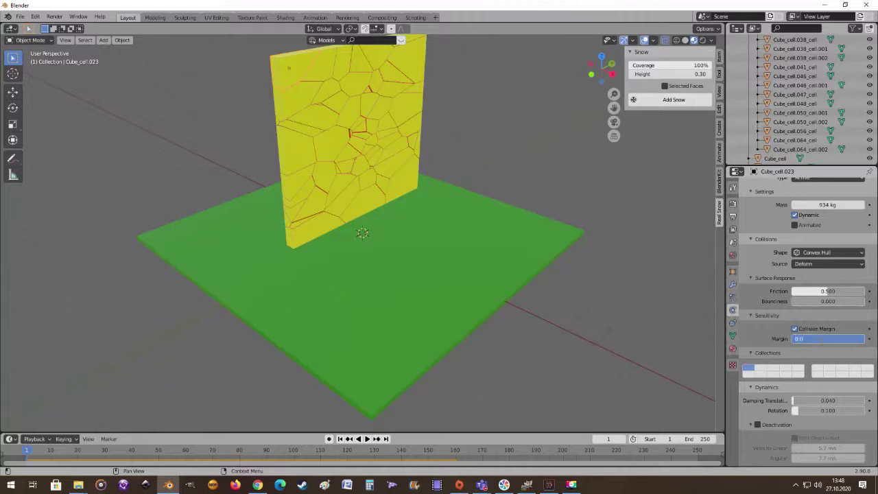
key("Return")
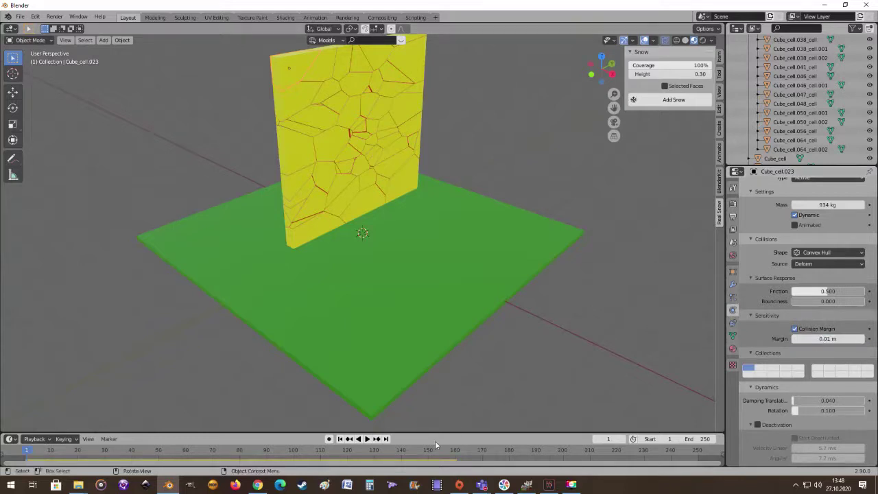
left_click(366, 438)
middle_click_drag(392, 348, 463, 337)
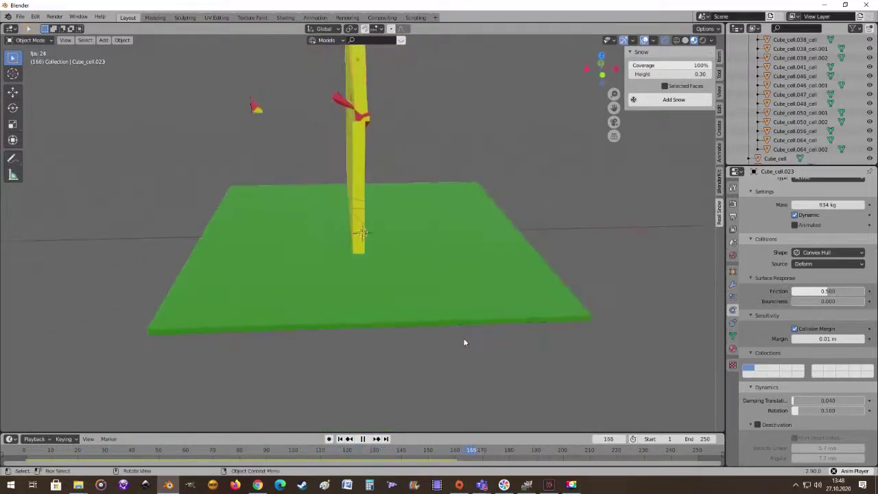
key("Escape")
- Set the corner piece's collision margin to 0 m and run the simulation twice to see which fragments fly out
left_click(795, 339)
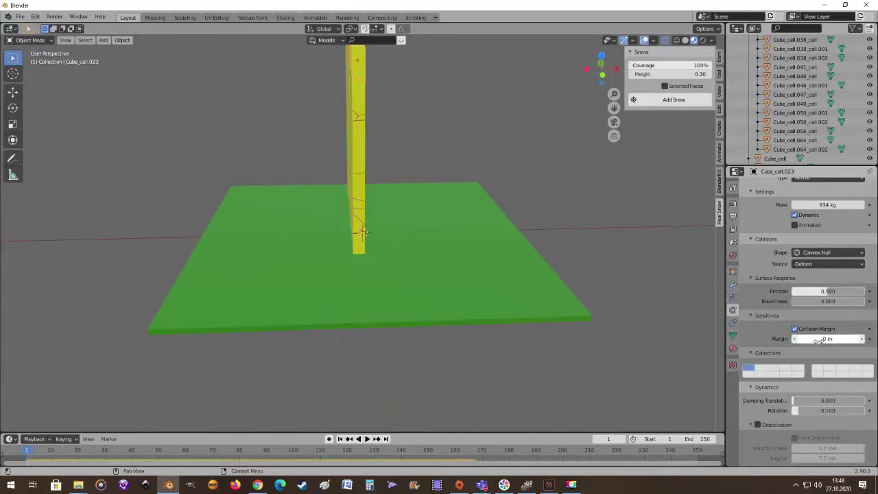
middle_click_drag(536, 334, 379, 438)
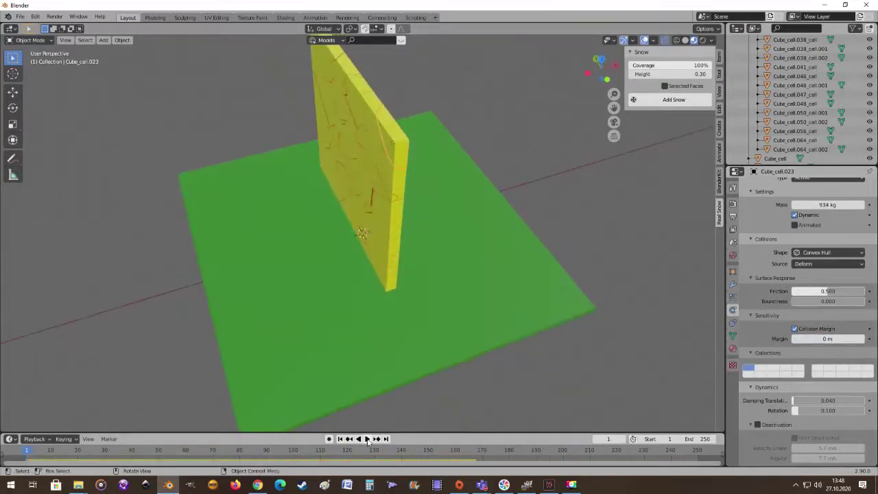
left_click(367, 438)
middle_click_drag(460, 321, 383, 274)
key("Escape")
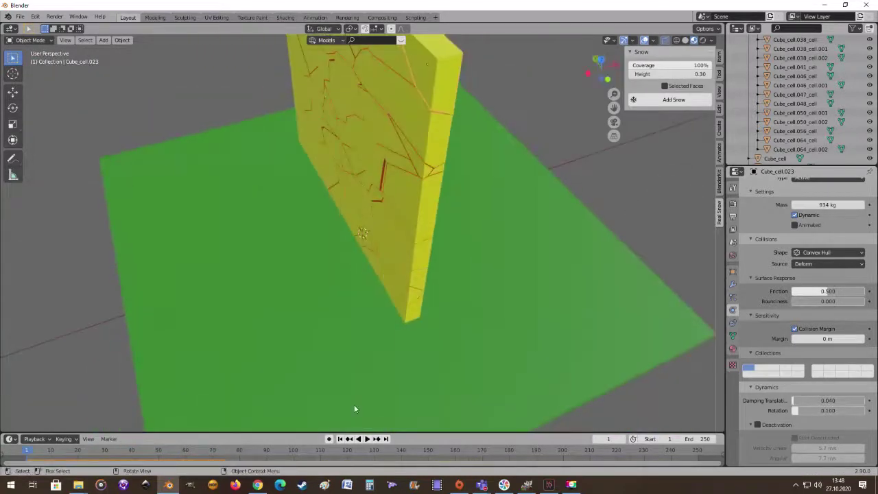
left_click(367, 438)
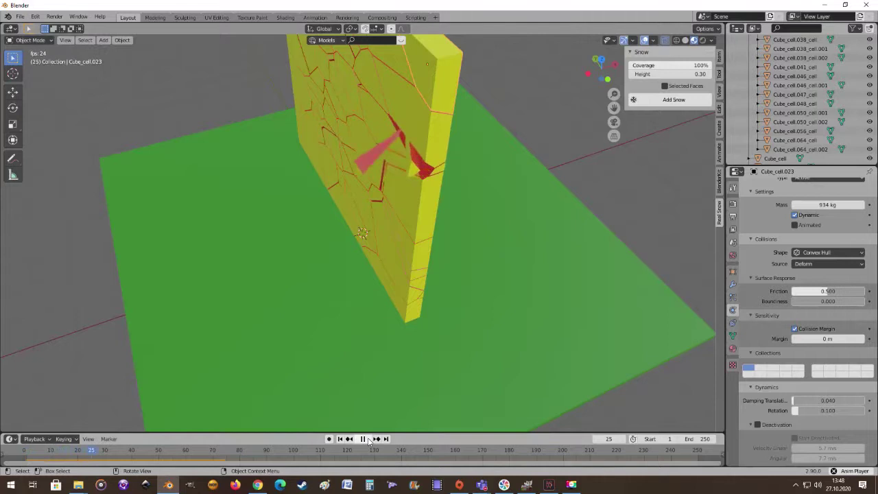
key("Escape")
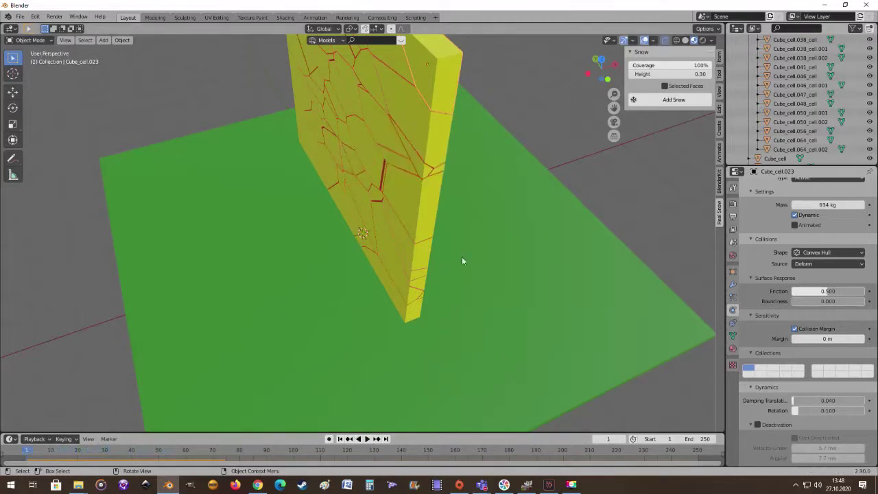
- Delete the small loose fragment at the wall's side edge and play the simulation to check the remaining wall
left_click(425, 172)
key("Delete")
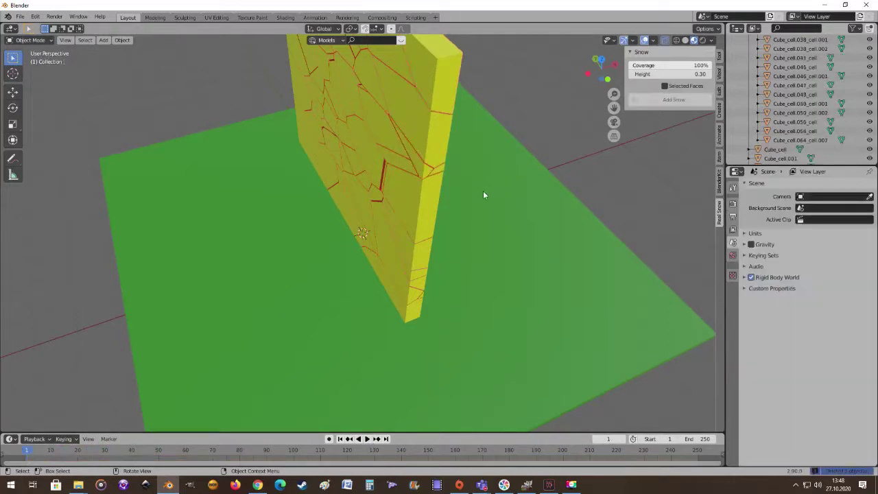
scroll(511, 221, "down", 4)
middle_click_drag(527, 227, 422, 205)
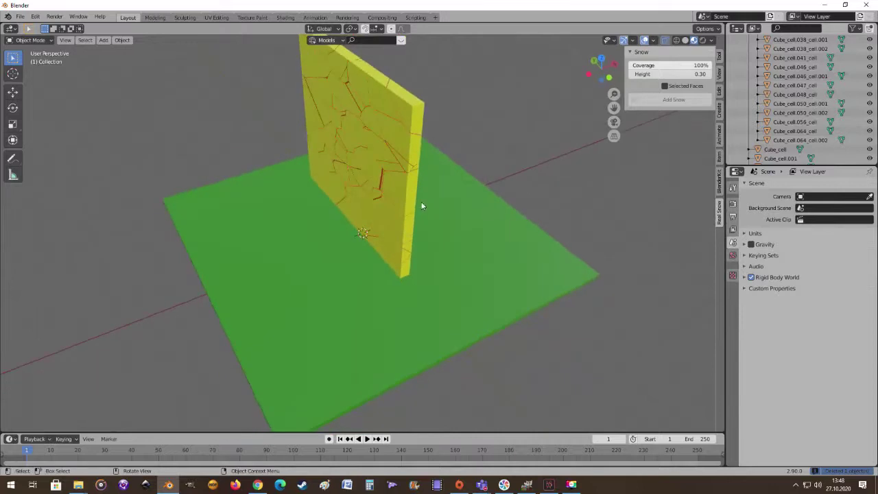
left_click(367, 441)
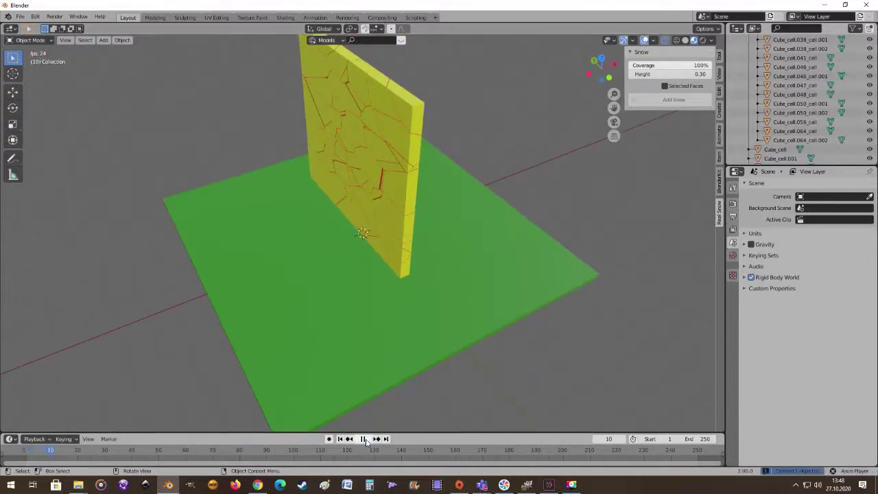
middle_click_drag(441, 343, 425, 266)
key("Escape")
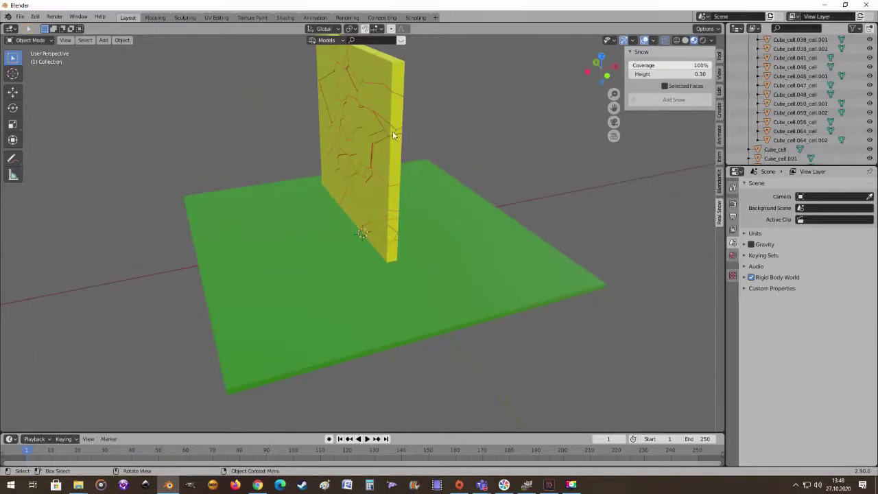
- Select the wall's upper corner piece, set its collision margin to 0.04 m, and test the simulation
middle_click_drag(489, 161, 400, 170)
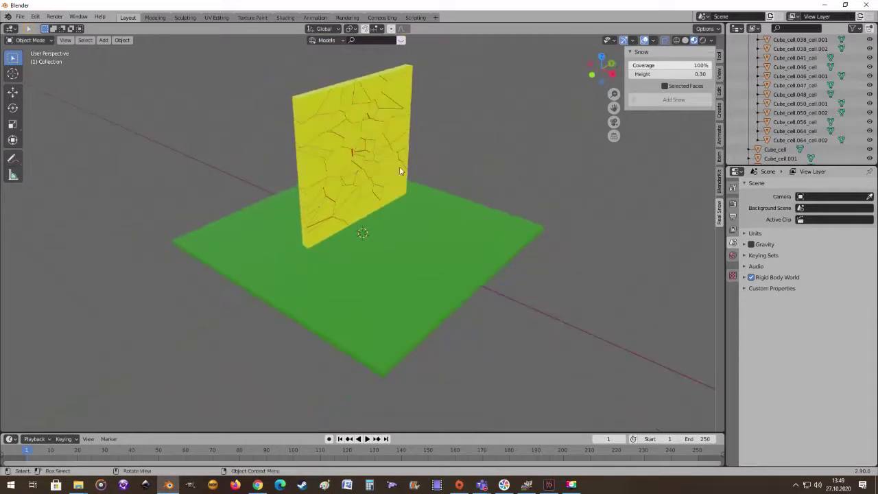
left_click(307, 104)
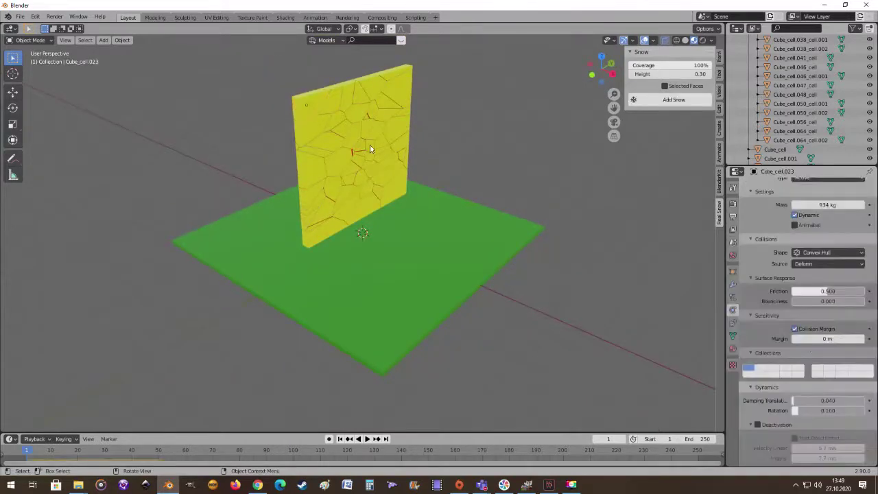
left_click(823, 338)
type("0.04")
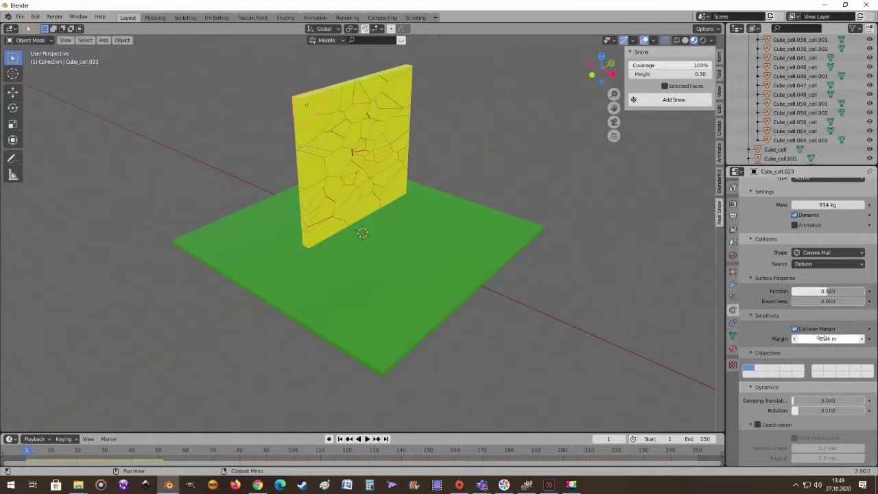
key("Return")
left_click(367, 439)
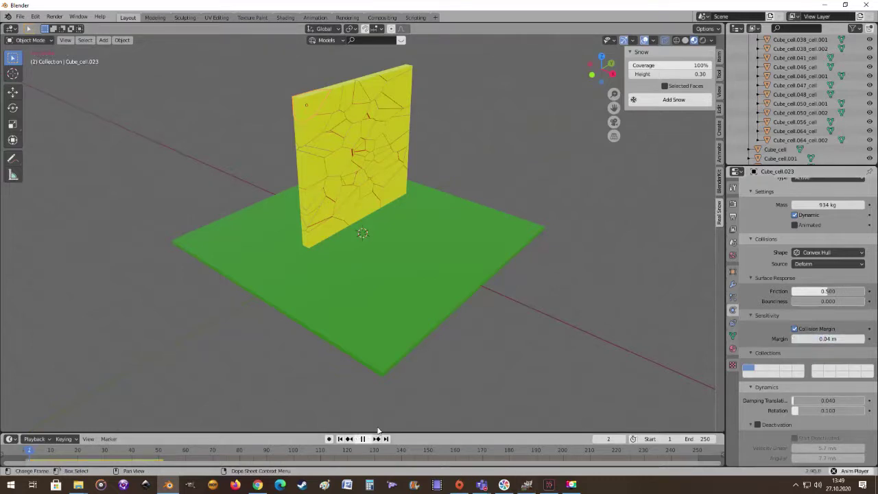
middle_click_drag(405, 336, 431, 334)
key("Escape")
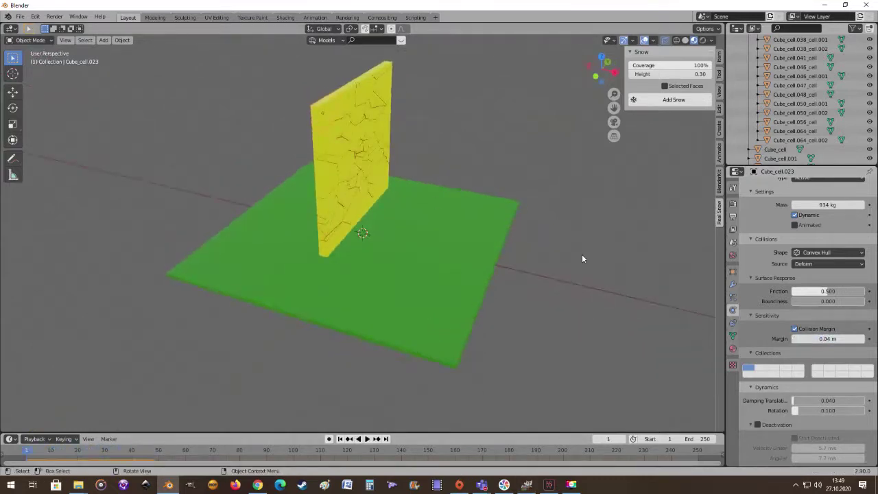
- Set the corner piece's collision margin to 0.01 m and play the simulation to check that setting
left_click(823, 338)
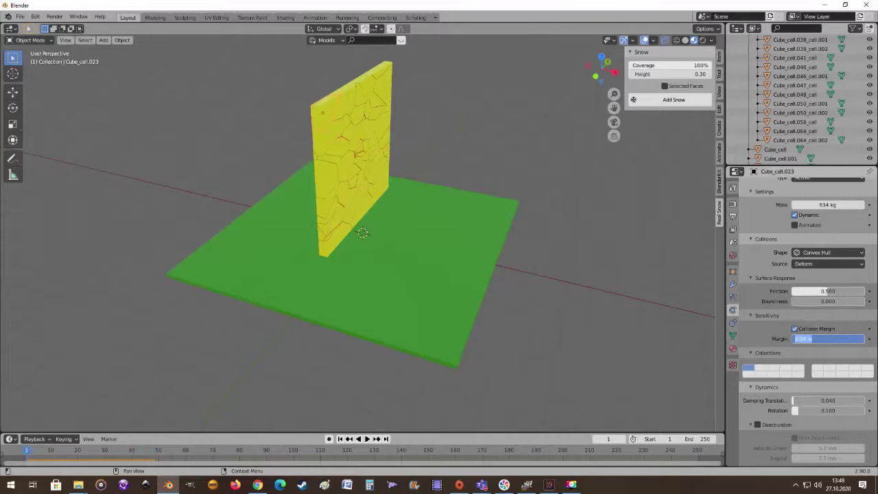
type("0")
key("Return")
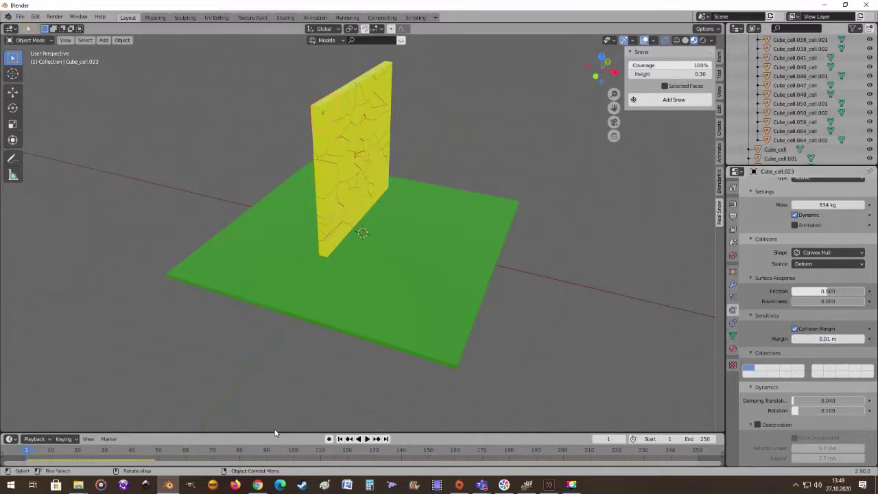
left_click(367, 439)
middle_click_drag(458, 316, 449, 251)
key("Escape")
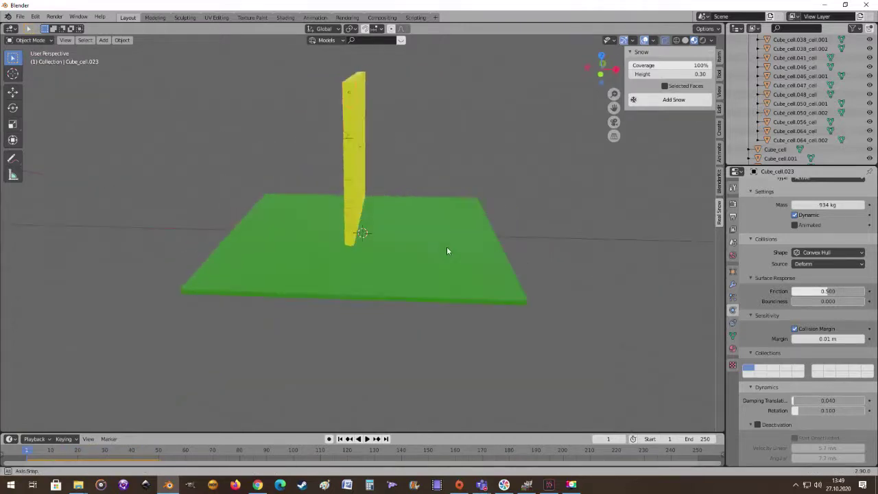
- Add a UV sphere and move it away from the wall, about 11.27 m along X and 3.96 m up
left_click(103, 41)
mouse_move(115, 51)
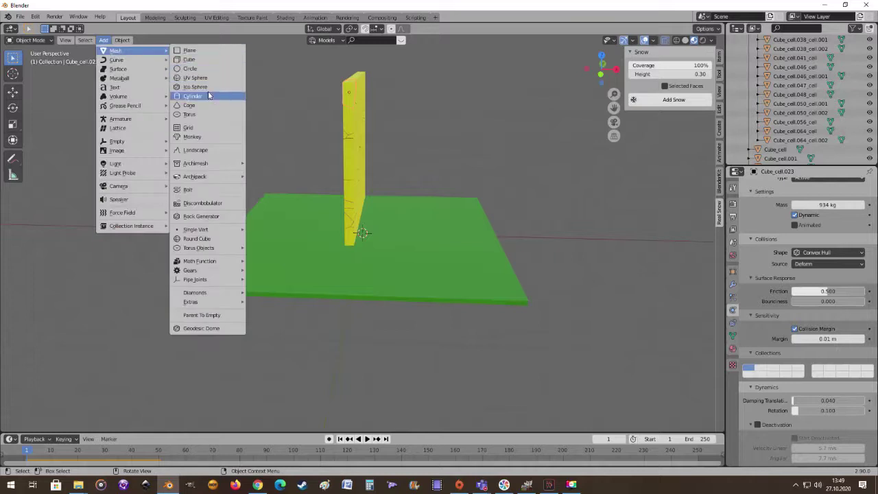
left_click(214, 78)
scroll(386, 206, "down", 3)
middle_click_drag(386, 205, 392, 230)
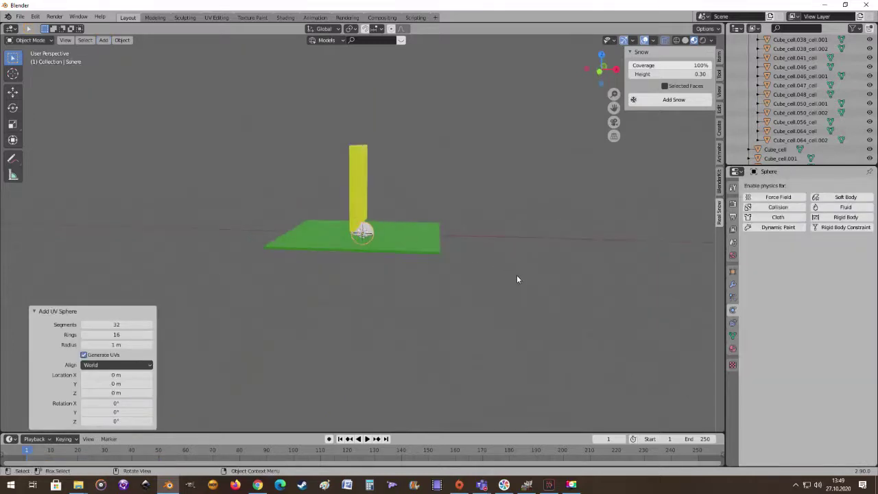
key("g")
left_click(640, 224)
- In the right orthographic view, move the sphere in front of the wall's middle, about -2.11 m in Y and 0.28 m in Z
middle_click_drag(640, 224, 496, 295)
key("KP_5")
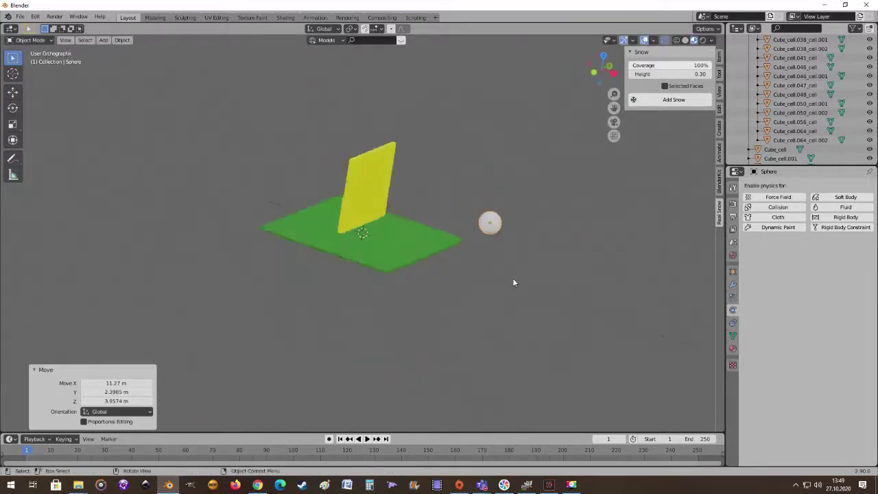
key("KP_1")
key("KP_3")
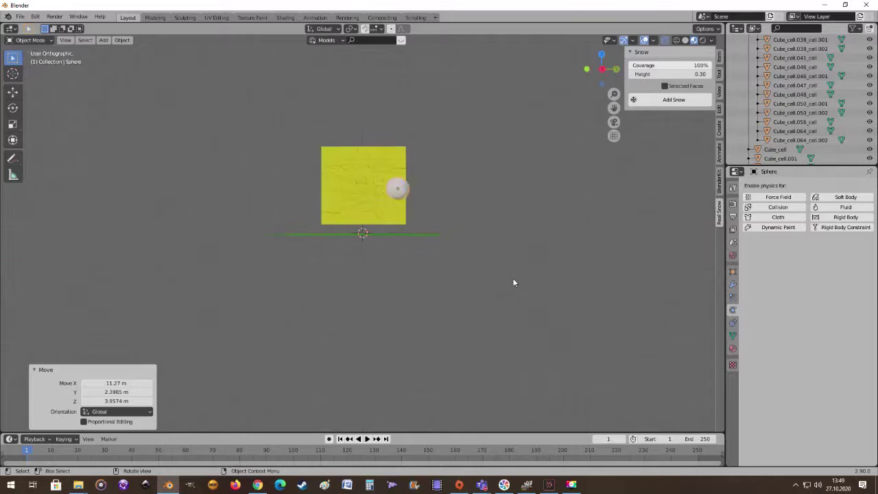
key("g")
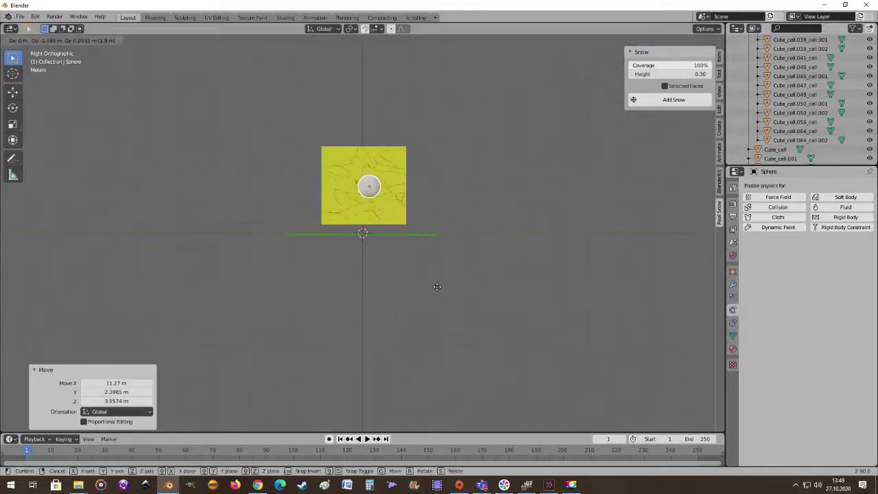
left_click(434, 285)
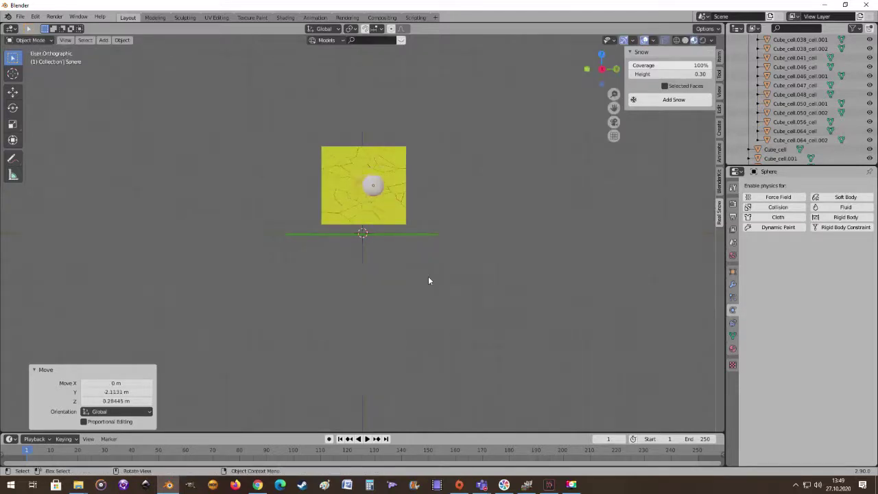
- In the front view, scale the sphere to about 0.643 and move it about 9.18 m farther from the wall along X
key("KP_1")
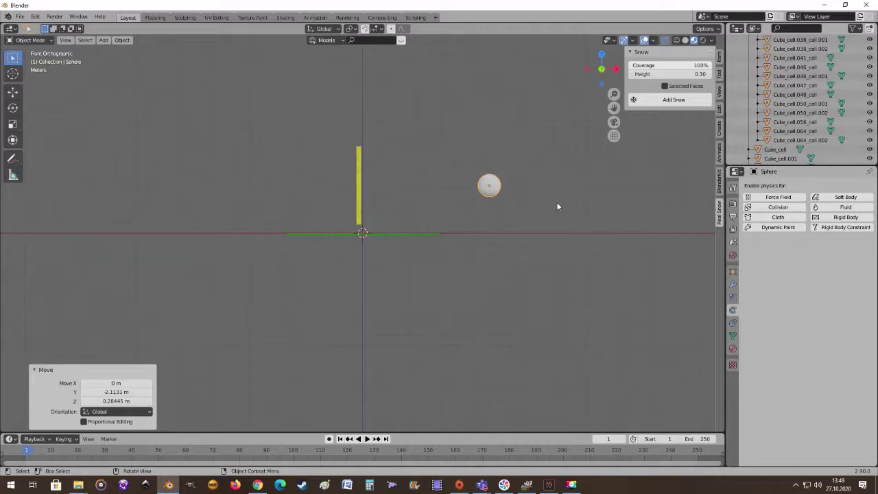
key("s")
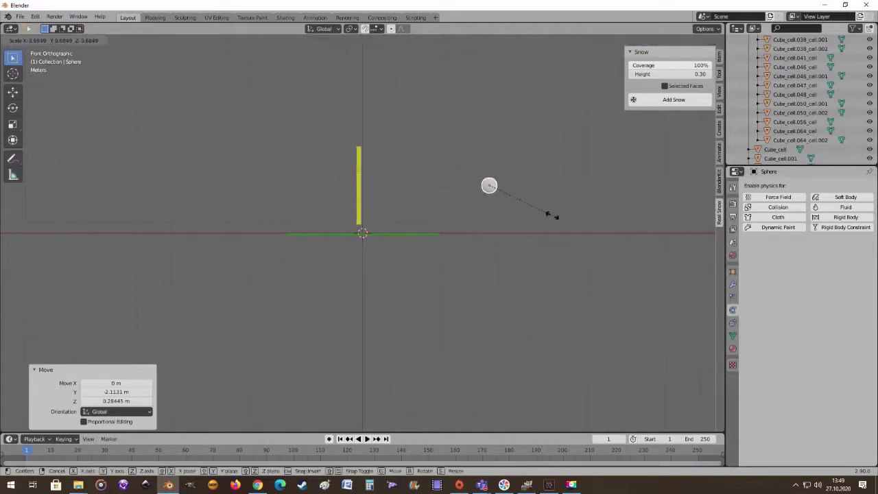
left_click(549, 217)
key("g")
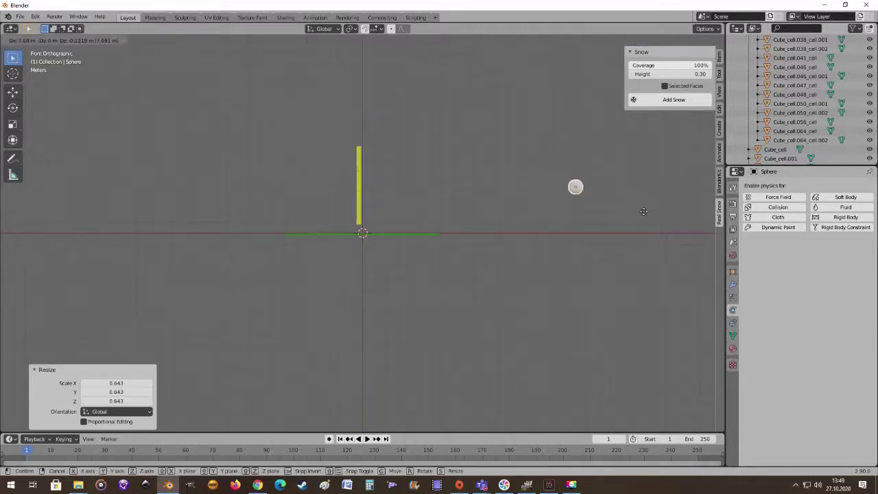
left_click(650, 216)
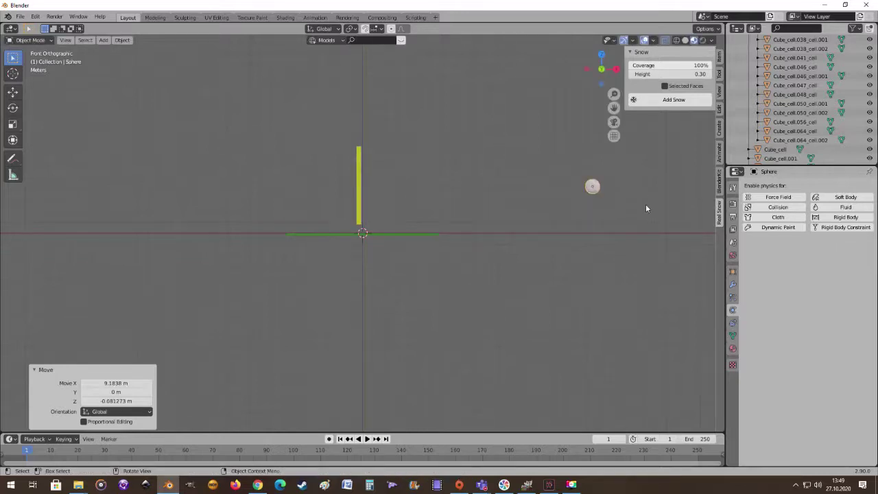
scroll(617, 248, "up", 2)
scroll(579, 237, "down", 2)
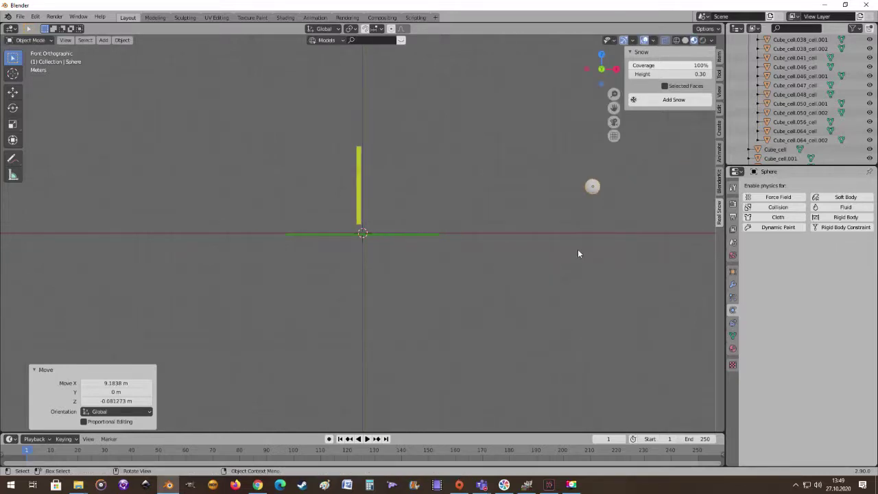
- Insert a location keyframe for the sphere at frame 1
middle_click_drag(578, 249, 599, 256)
left_click(625, 215)
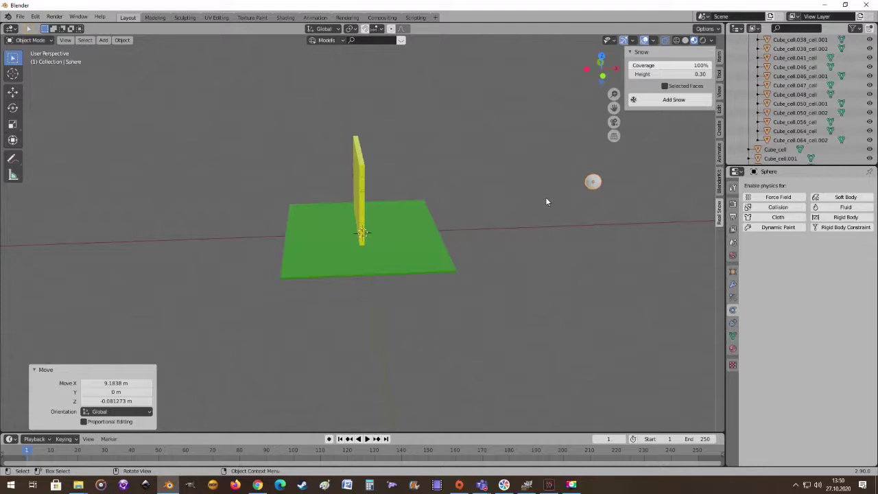
key("i")
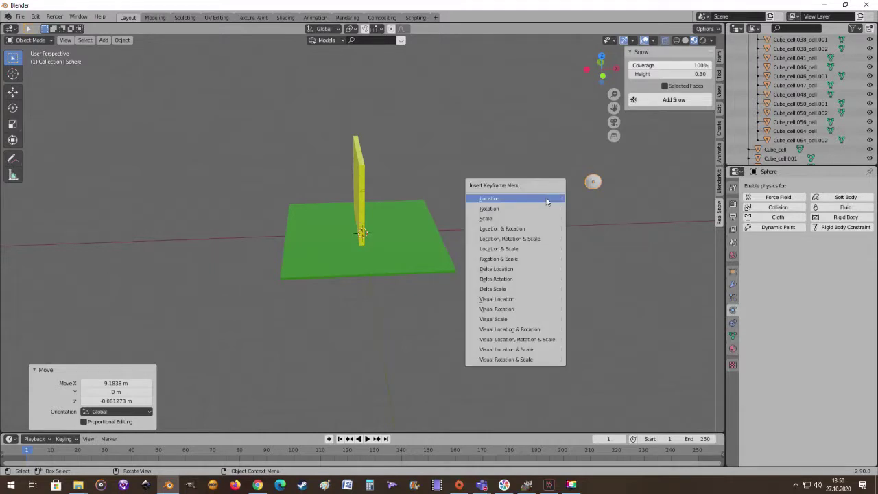
left_click(547, 201)
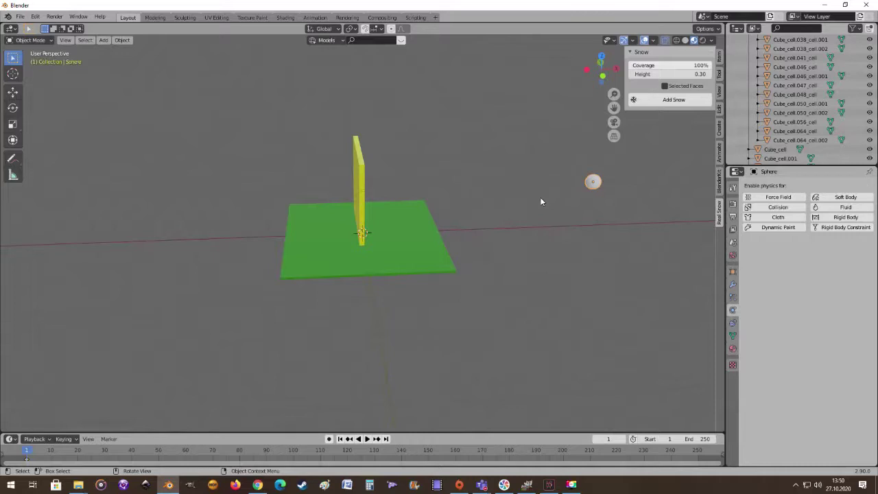
- At frame 30, move the sphere about -41.86 m in X to the wall's far side and keyframe its location
middle_click_drag(541, 198, 540, 179)
key("KP_1")
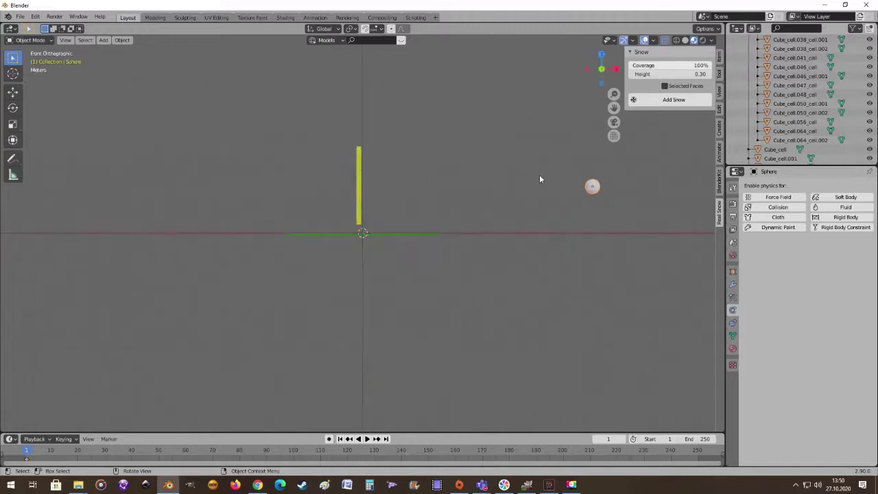
left_click(609, 438)
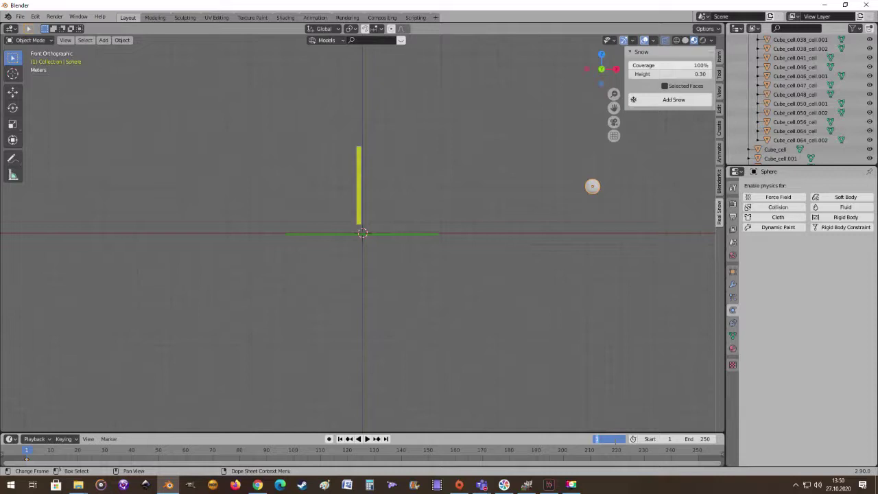
key("Return")
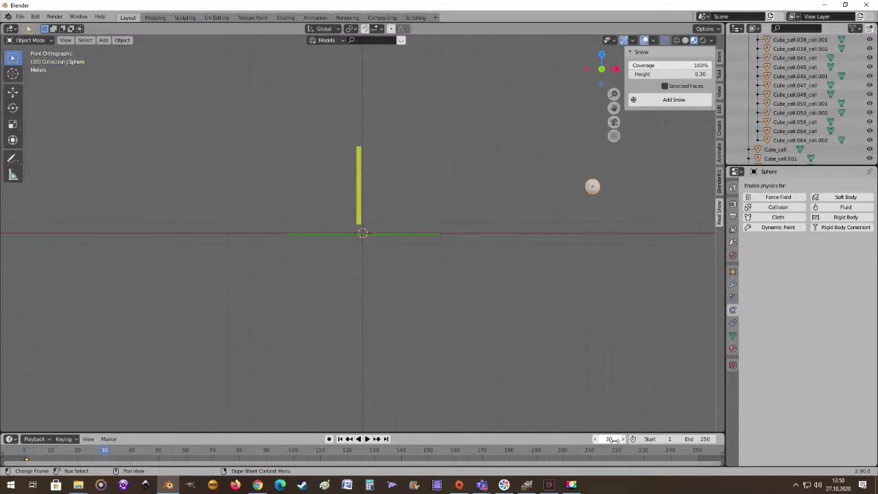
key("g")
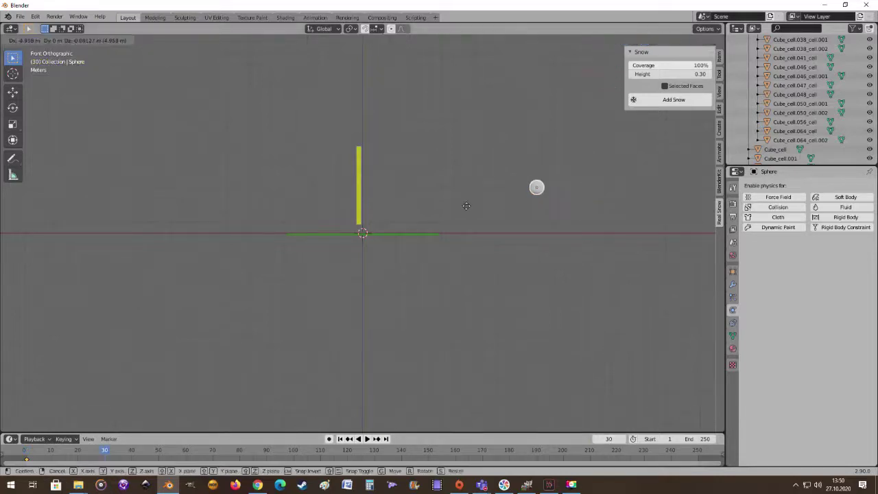
left_click(111, 190)
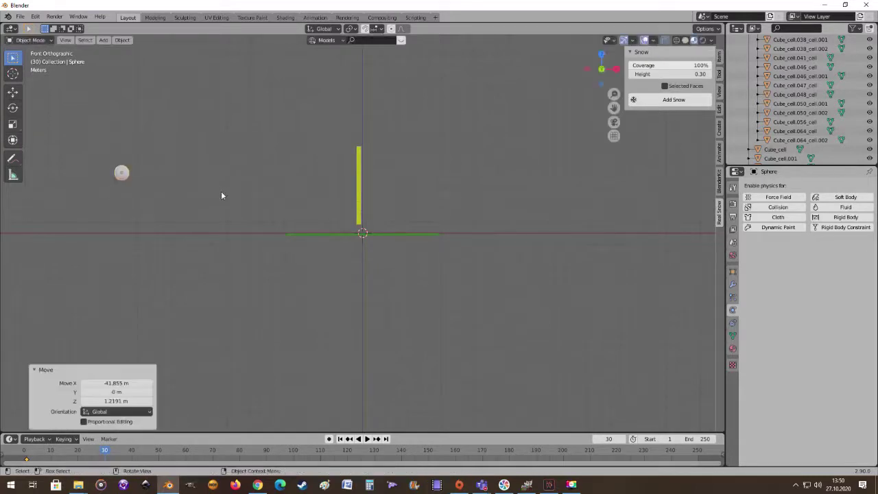
key("i")
left_click(161, 186)
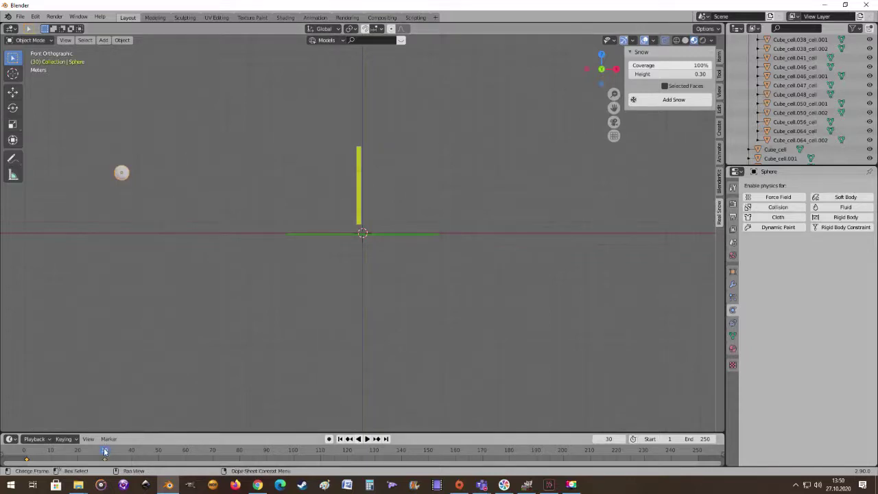
- Play the sphere's animation from the start in the front view and again in perspective to check its path through the wall
left_click_drag(105, 450, 24, 451)
left_click(366, 439)
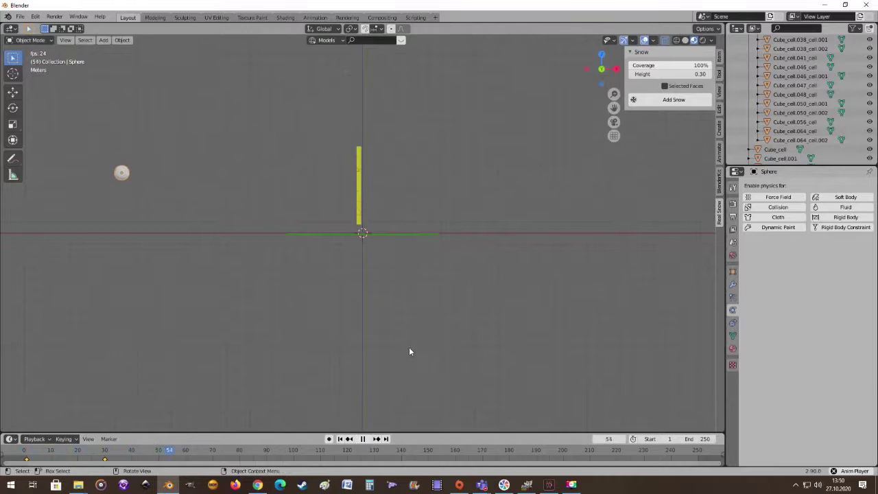
key("Escape")
middle_click_drag(443, 296, 376, 324)
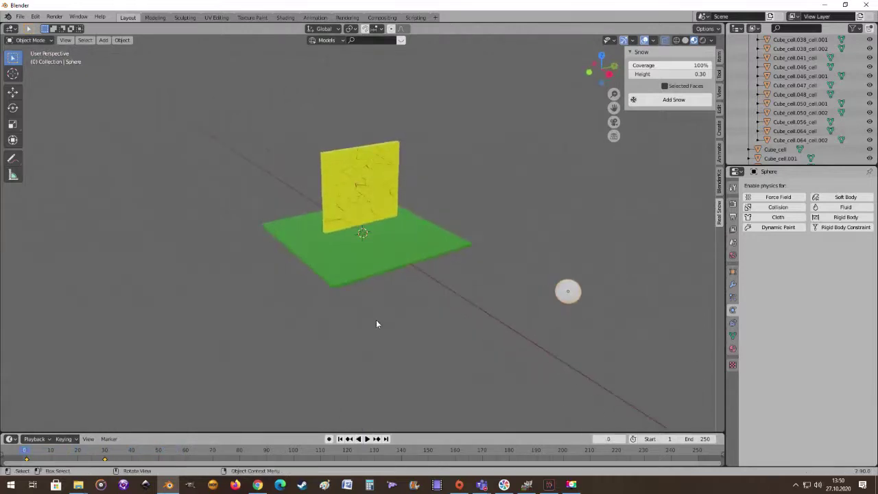
left_click(366, 439)
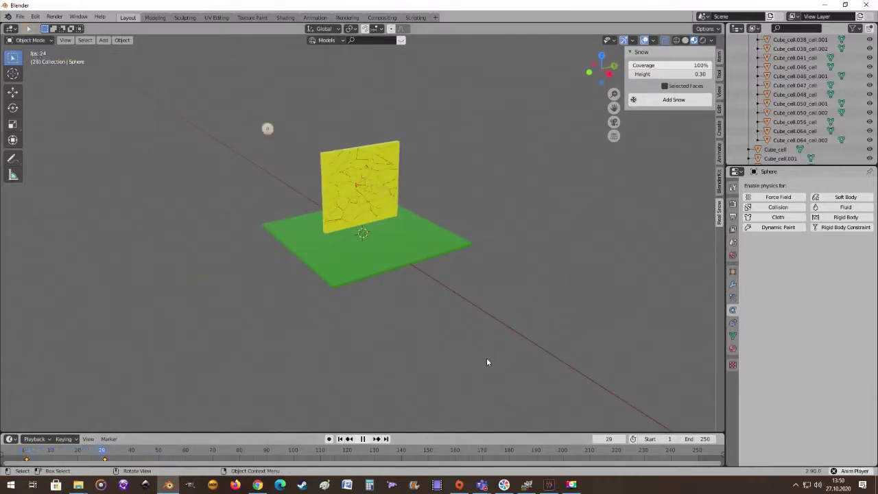
key("Escape")
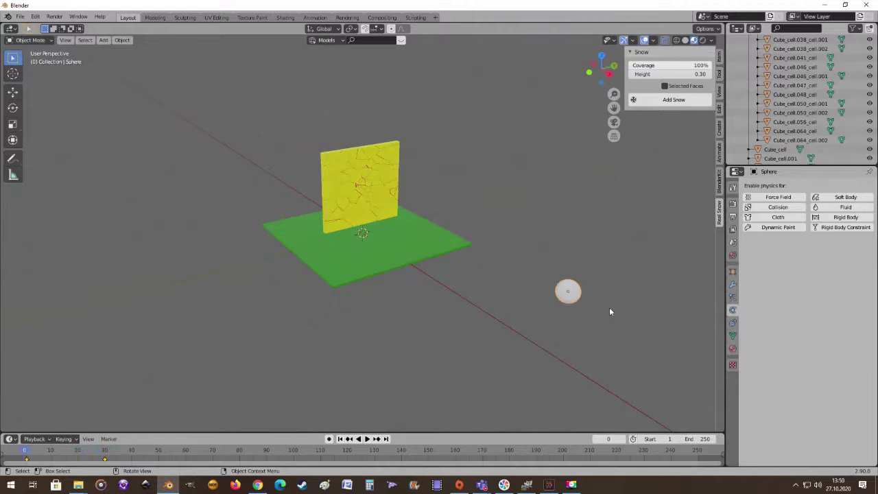
- Enable rigid body physics on the sphere and review its rigid body settings
mouse_move(610, 317)
middle_mouse_down()
mouse_move(626, 318)
mouse_move(617, 328)
middle_mouse_up()
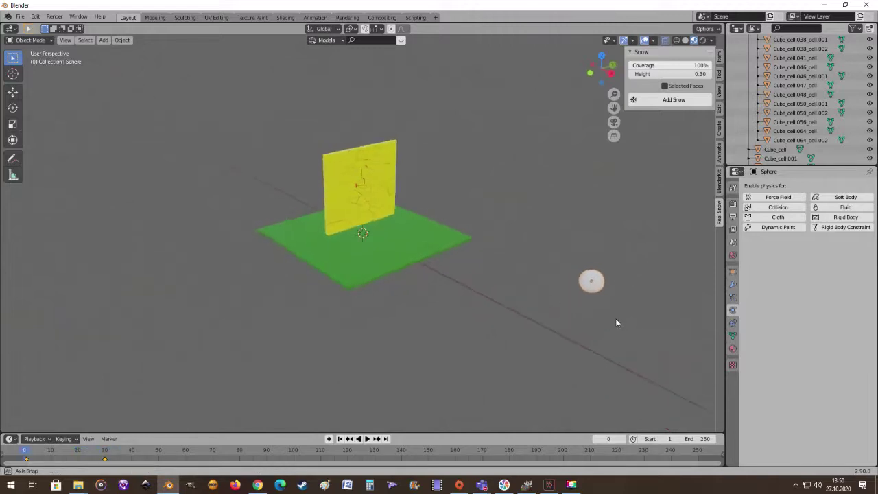
left_click(732, 297)
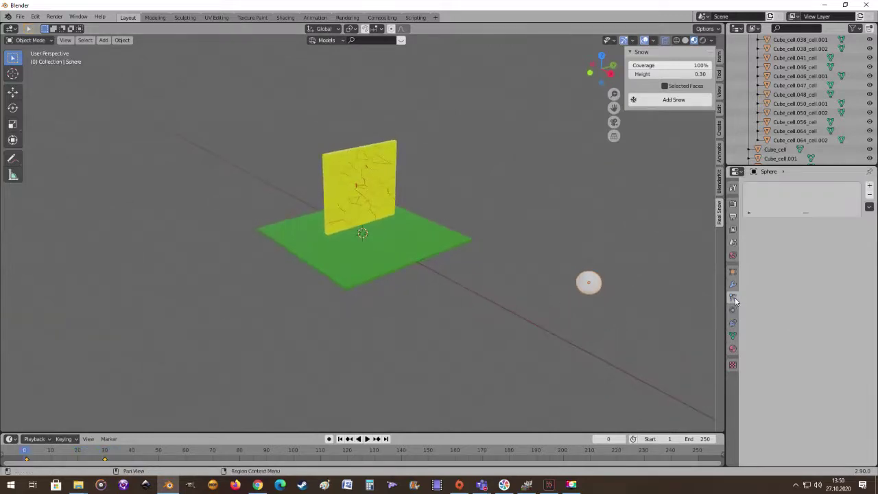
left_click(732, 309)
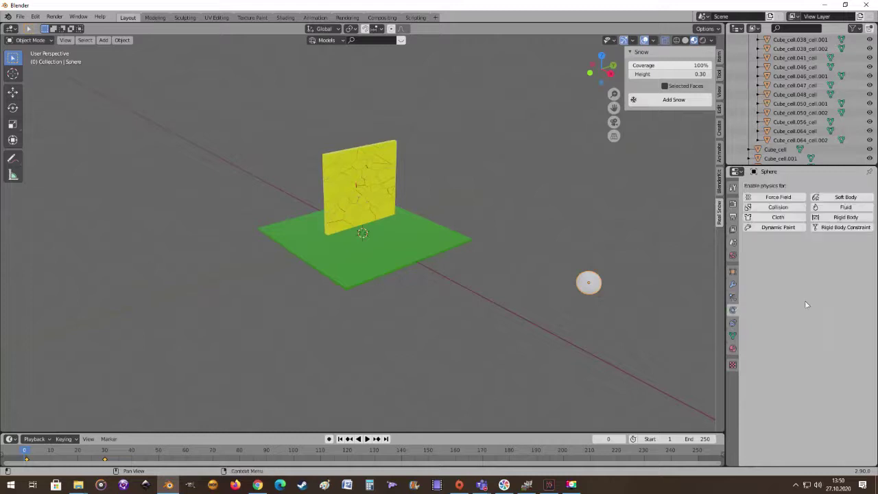
left_click(844, 217)
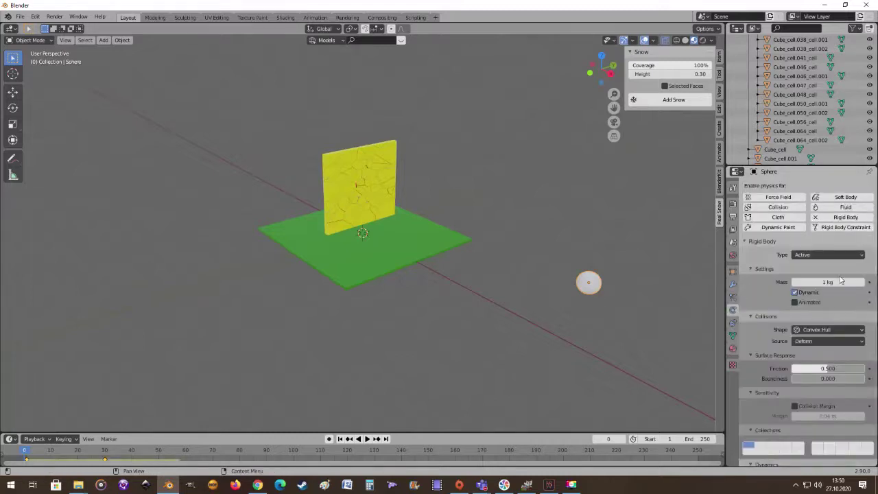
scroll(766, 336, "down", 1)
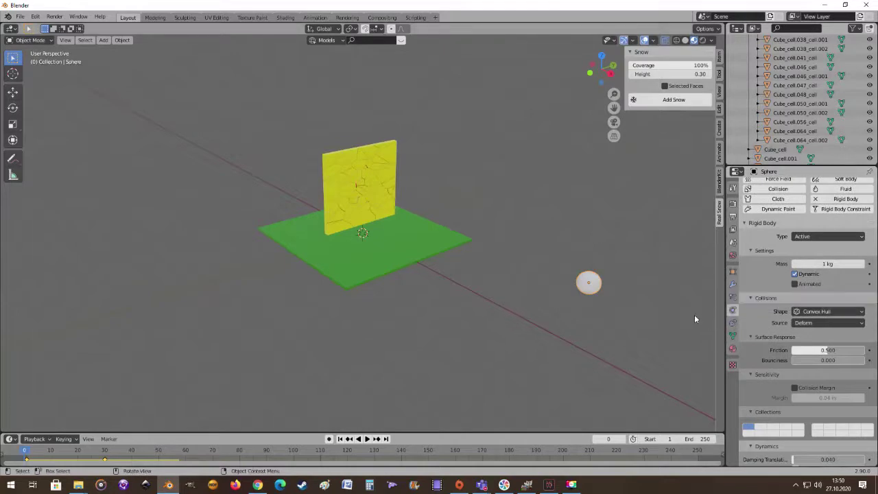
middle_click_drag(694, 314, 693, 350)
scroll(810, 410, "down", 2)
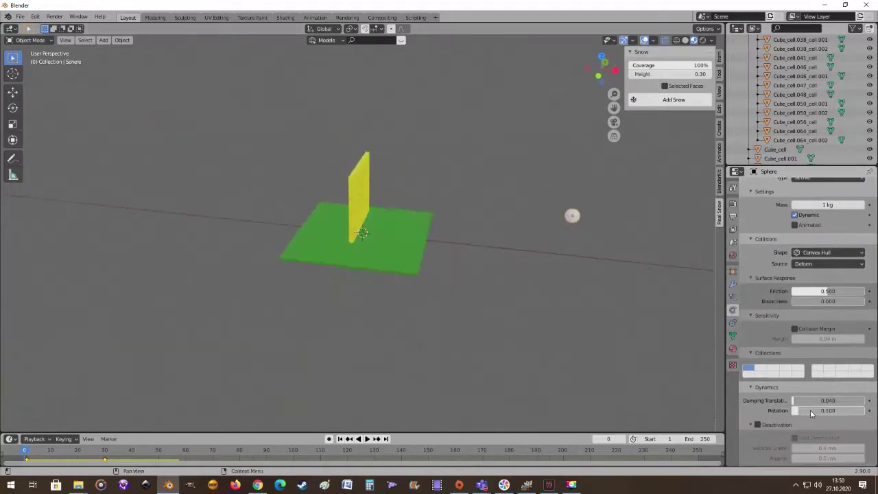
scroll(806, 398, "up", 2)
scroll(805, 393, "up", 1)
- Play the simulation to check how the sphere moves as a rigid body, and inspect the scene from several angles
middle_click_drag(618, 343, 623, 320)
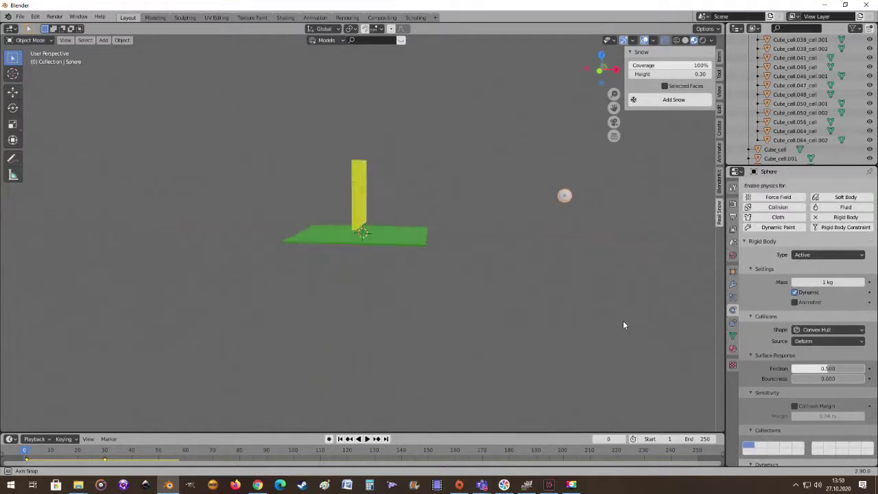
left_click(367, 439)
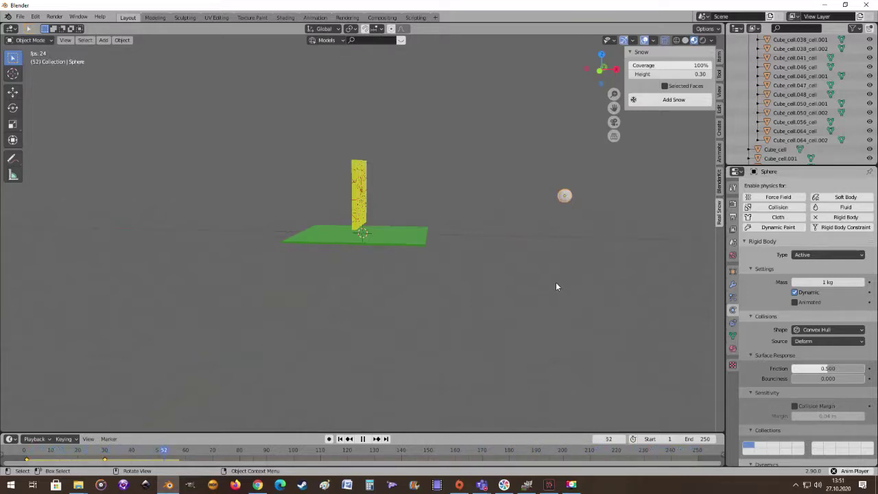
key("Escape")
middle_click_drag(557, 268, 540, 254)
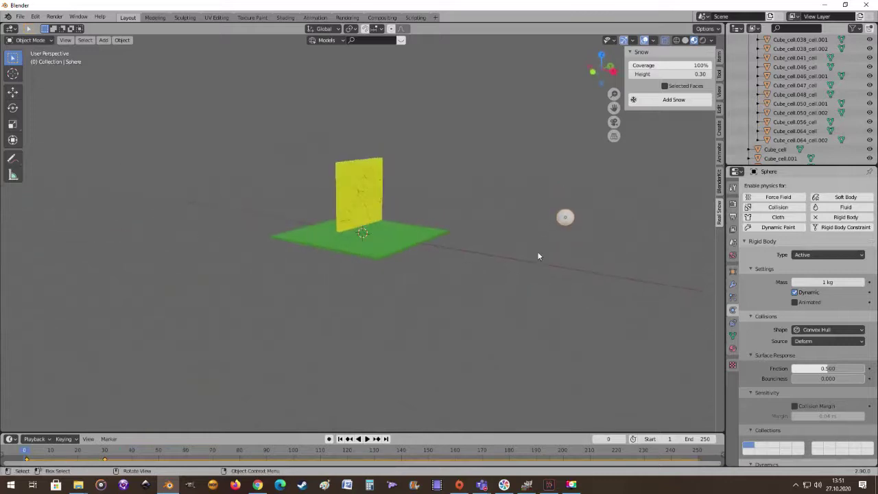
middle_click_drag(571, 292, 591, 292)
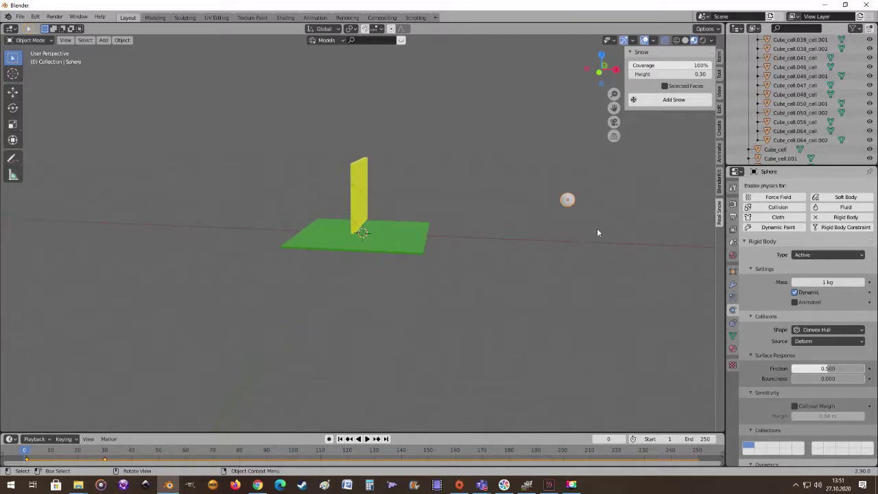
middle_click_drag(596, 233, 623, 245)
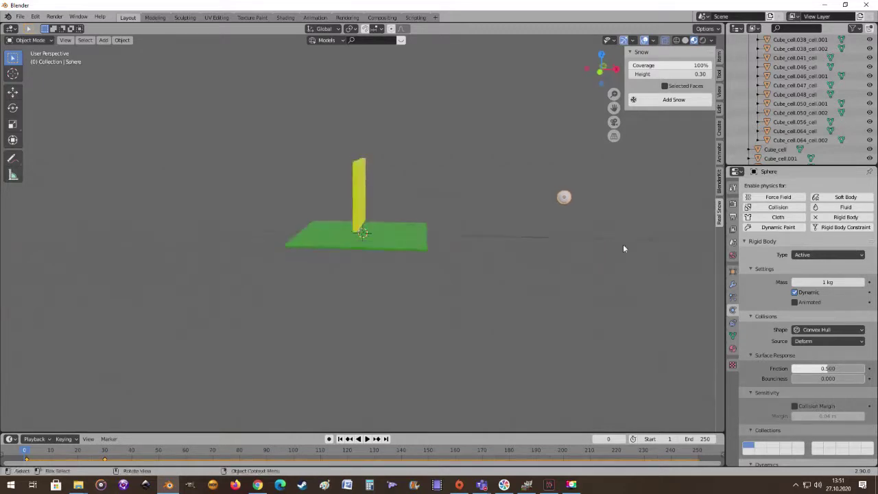
- Turn on the sphere's Animated rigid body option and play the simulation, checking its path past the wall from several angles
left_click(794, 302)
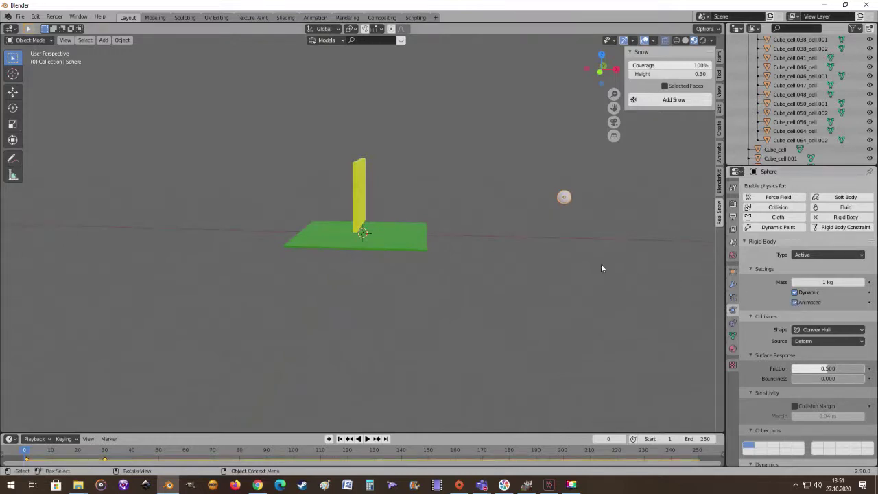
mouse_move(601, 268)
middle_mouse_down()
mouse_move(611, 286)
mouse_move(600, 283)
middle_mouse_up()
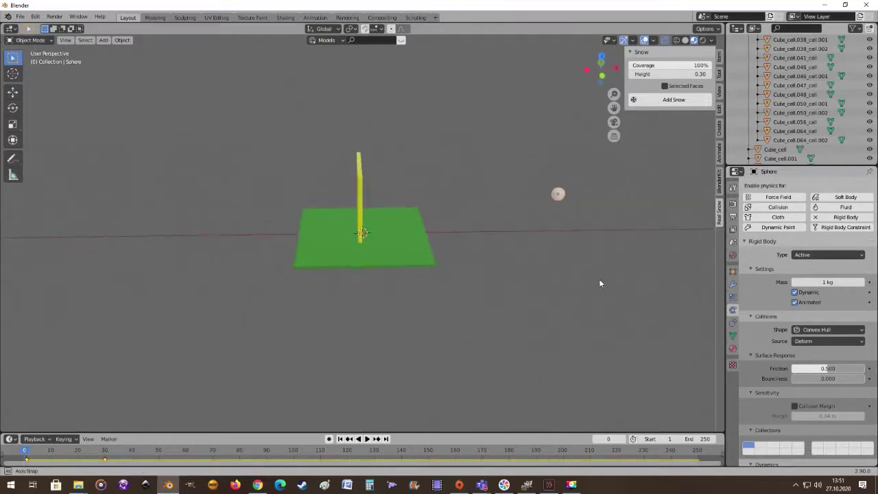
left_click(369, 440)
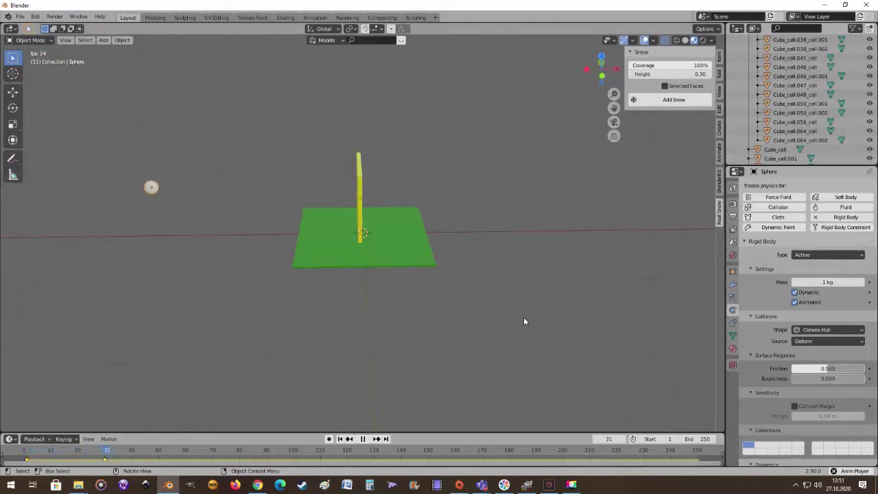
middle_click_drag(538, 313, 519, 304)
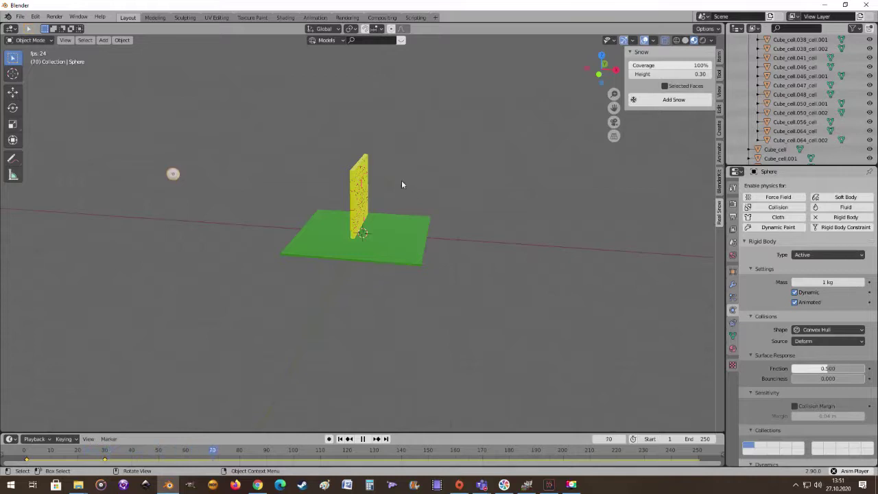
middle_click_drag(453, 228, 490, 242)
key("Escape")
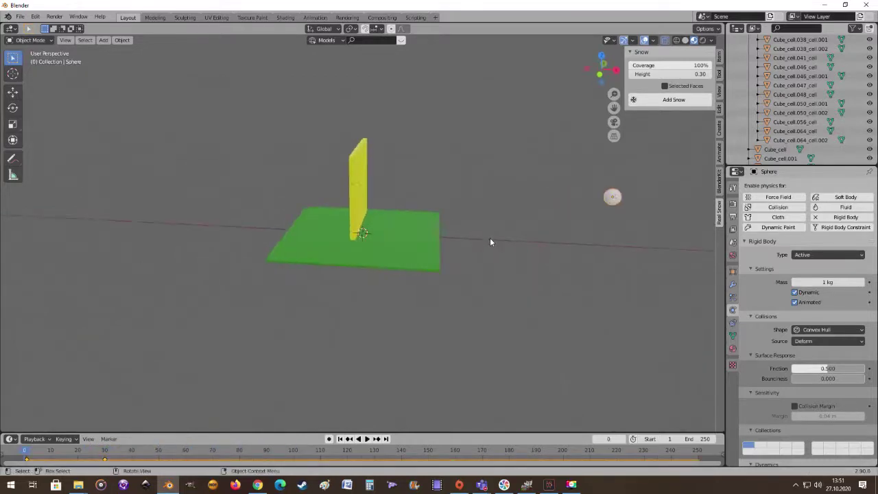
- At frame 1, keyframe the sphere's enabled Animated rigid body option
left_click(612, 196)
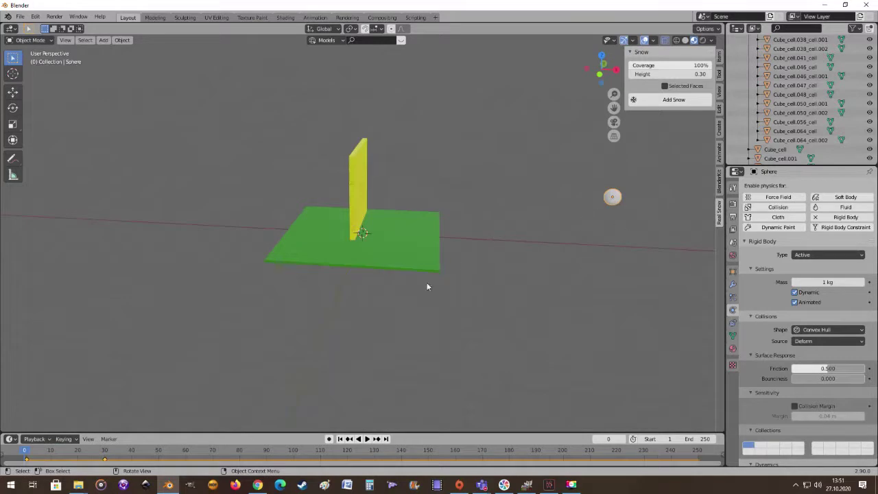
left_click(606, 439)
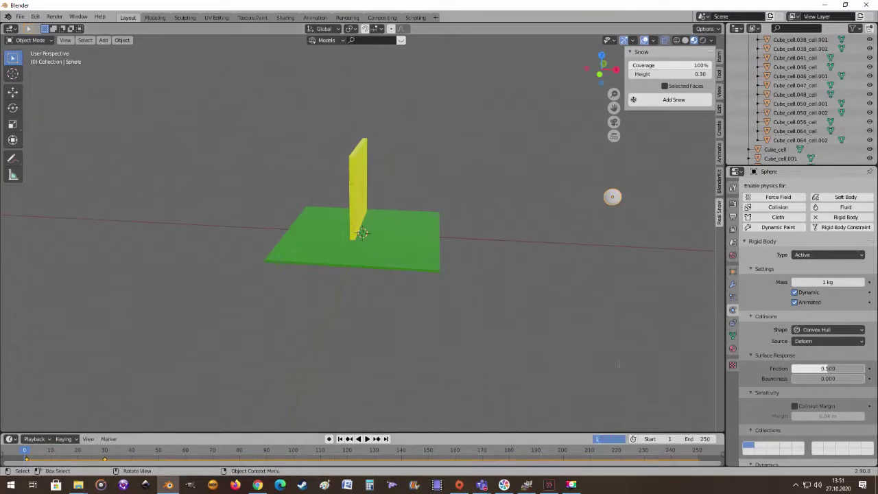
type("1")
key("Return")
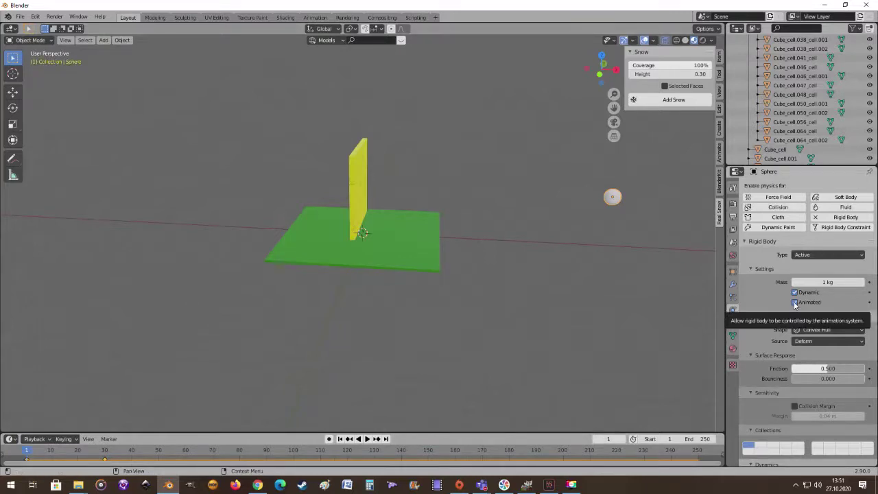
key("i")
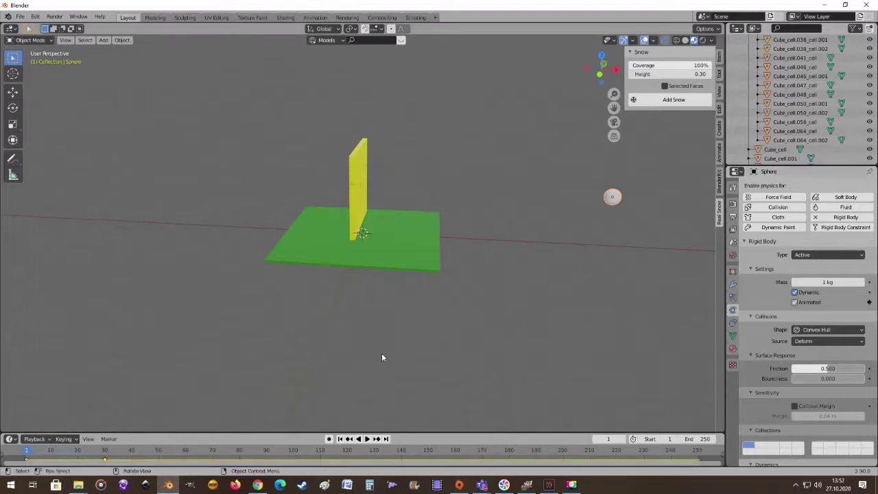
- Advance frame by frame in the front view to find where the sphere is just short of hitting the wall
middle_click_drag(382, 357, 437, 325)
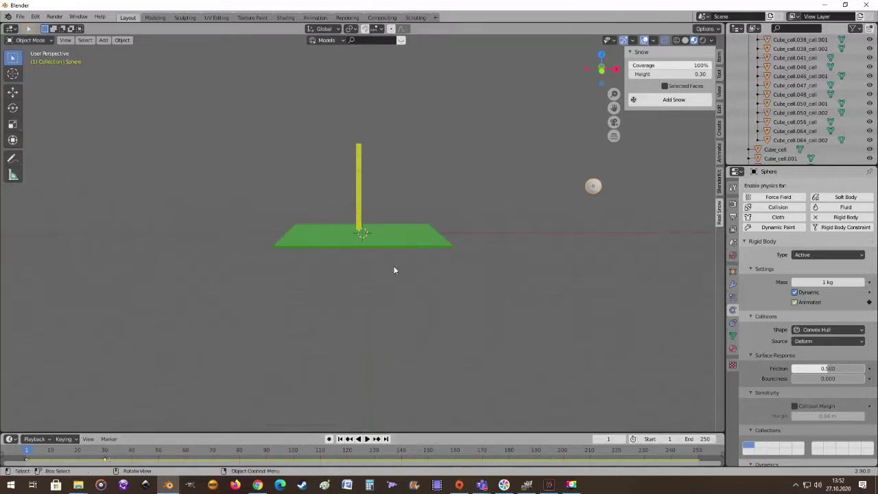
left_click(624, 439)
left_click(624, 439)
left_click(624, 439)
left_click(624, 439)
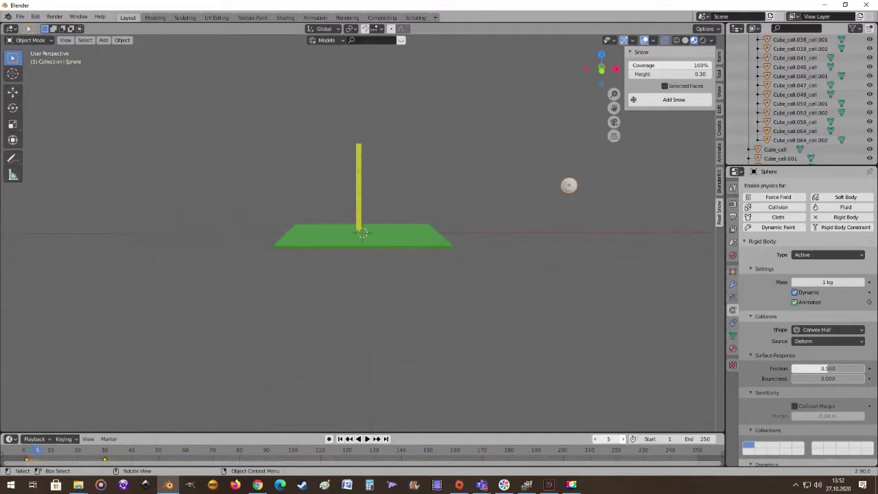
left_click(624, 438)
left_click(624, 439)
left_click(624, 439)
left_click(624, 439)
left_click(624, 439)
left_click(624, 439)
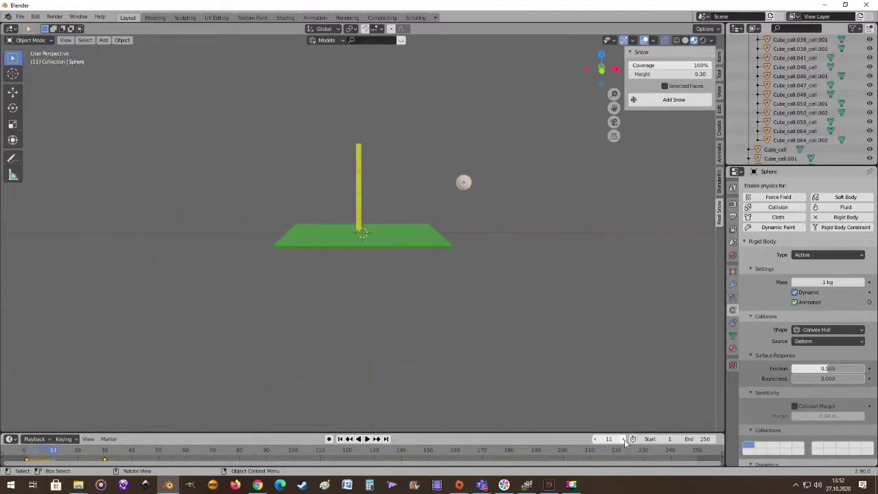
key("KP_1")
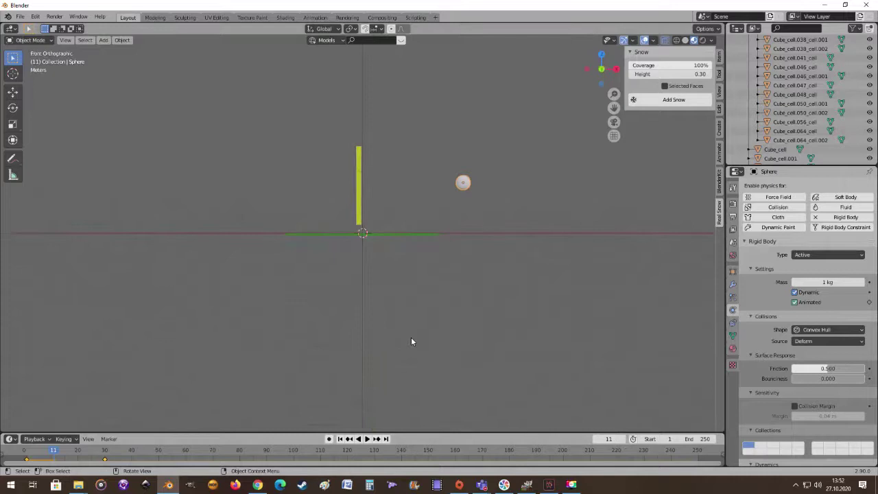
left_click(622, 440)
left_click(623, 440)
left_click(623, 440)
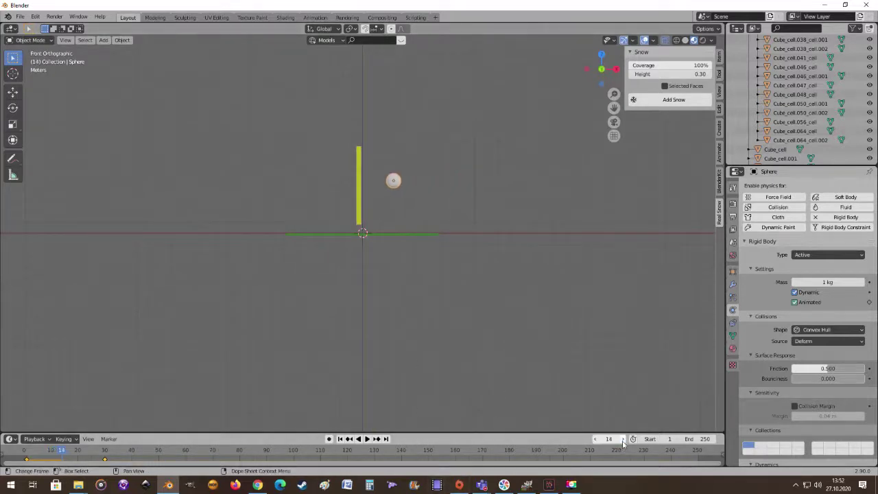
left_click(623, 440)
scroll(446, 207, "up", 3)
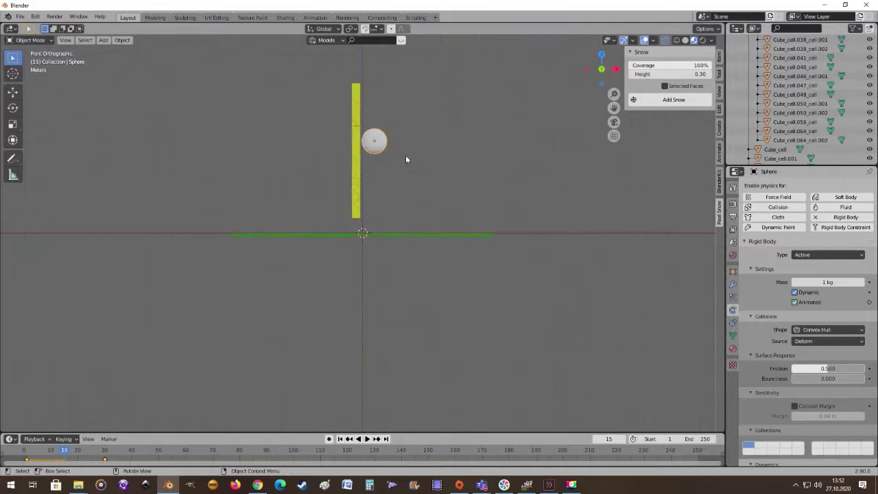
scroll(380, 144, "up", 1)
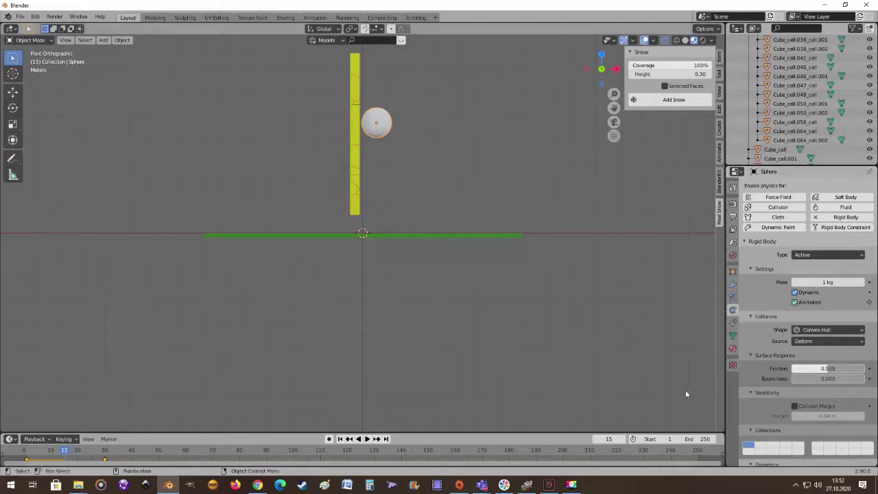
- At frame 14, keyframe the sphere's Animated option while it is still enabled, and enlarge the timeline area
left_click_drag(596, 442, 602, 339)
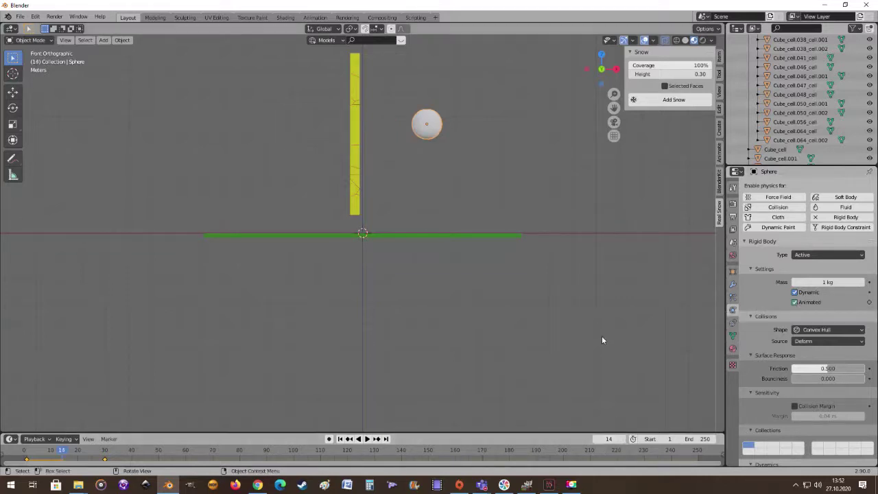
left_click(794, 303)
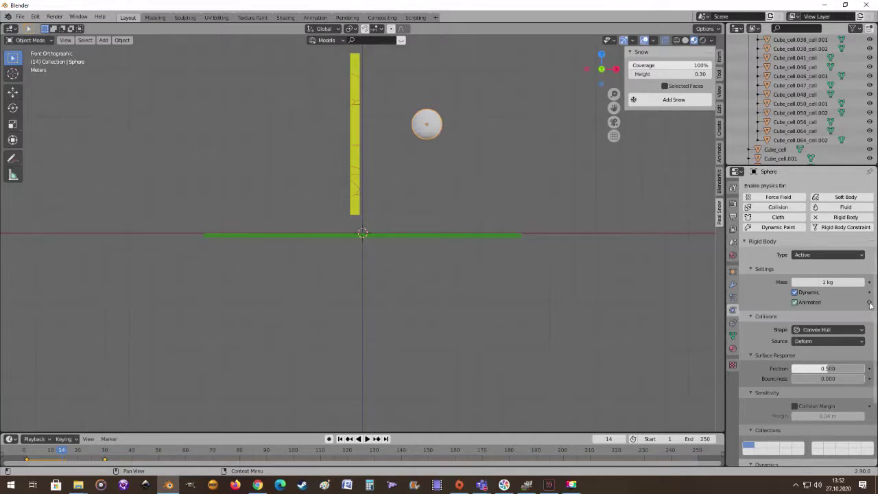
left_click(869, 303)
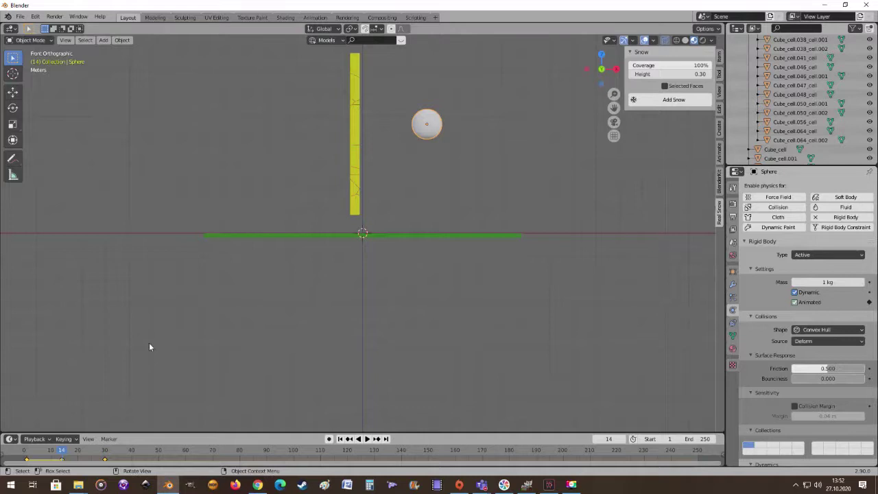
left_click_drag(151, 433, 136, 420)
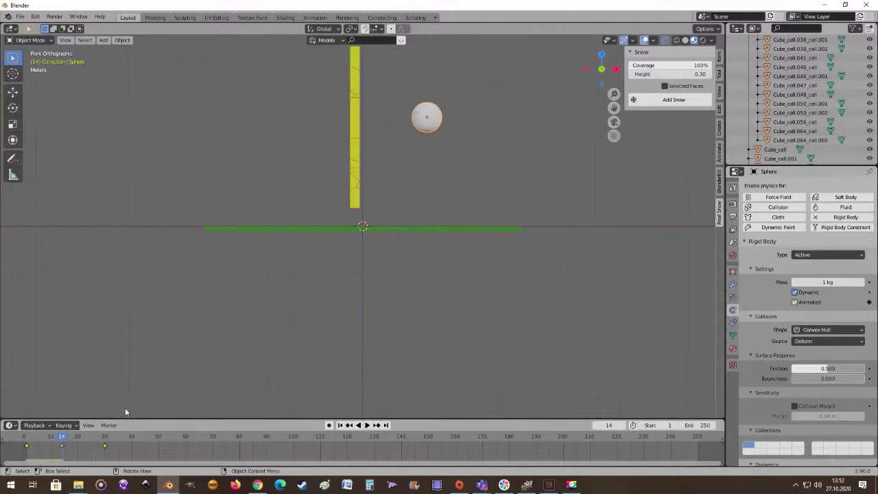
left_click(812, 302)
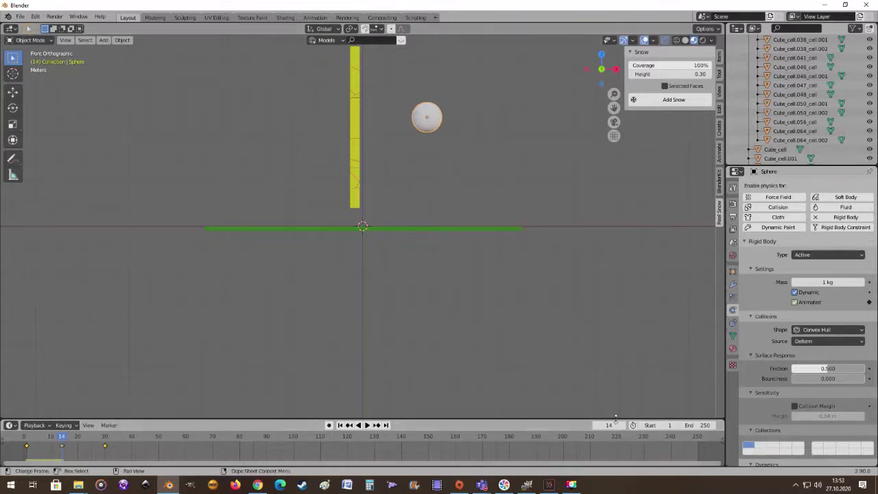
- At frame 15, turn off the sphere's Animated option and keyframe it
left_click_drag(609, 425, 583, 425)
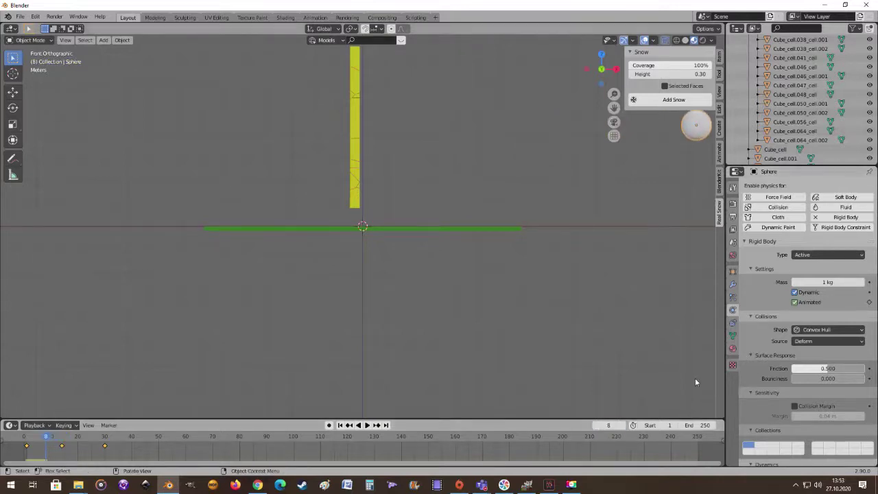
left_click(622, 425)
left_click(622, 425)
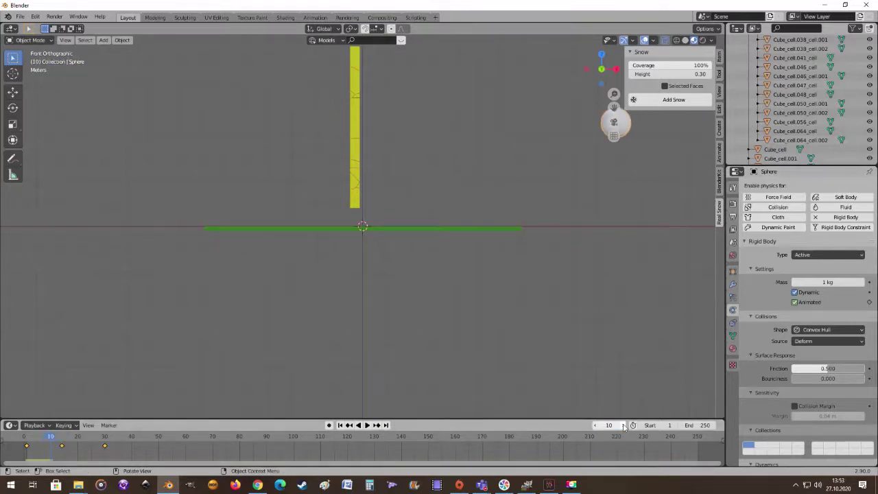
left_click(622, 426)
left_click(623, 425)
left_click(623, 425)
left_click(623, 425)
left_click(623, 425)
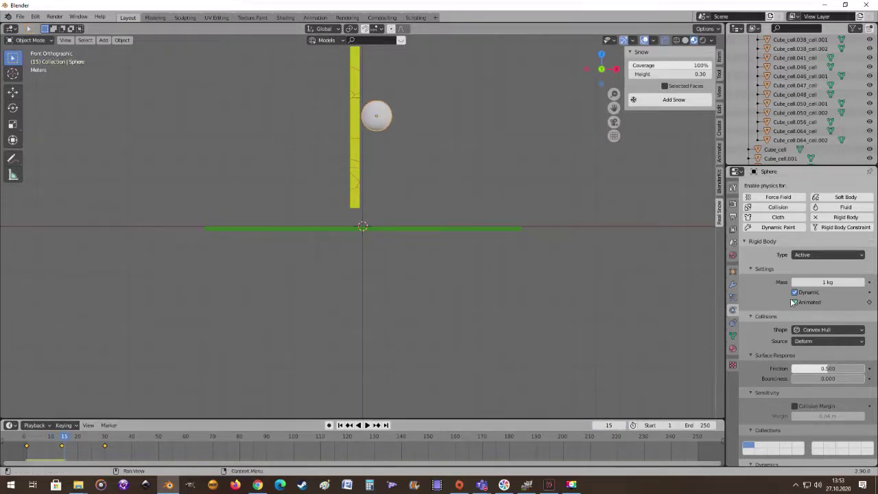
left_click(869, 302)
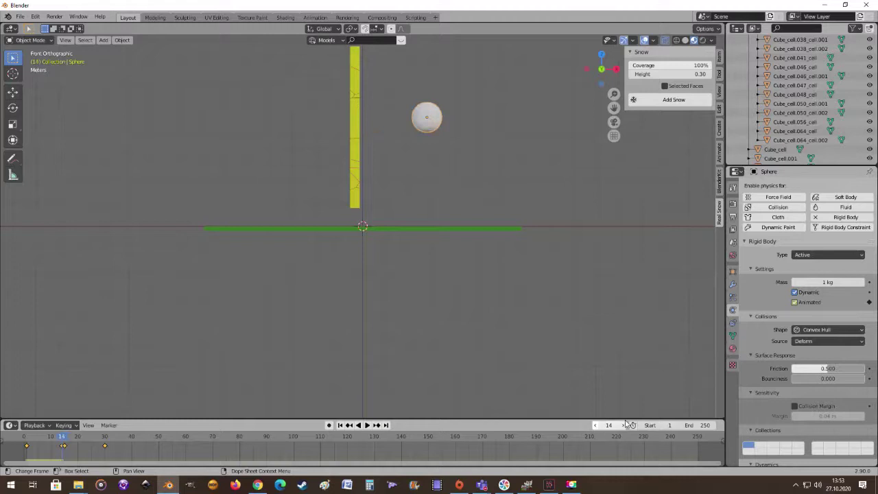
- Step between frames 14 and 15 and back through the earlier frames to check the sphere's keyframed Animated state
left_click(595, 426)
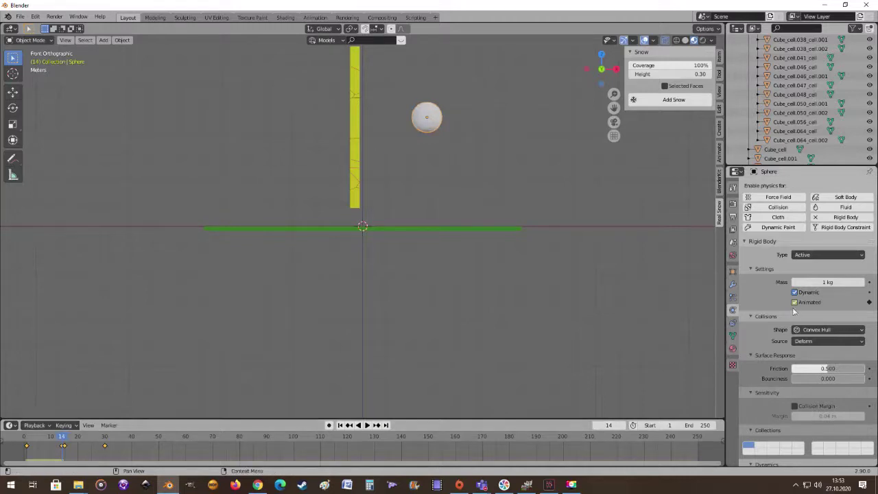
left_click(624, 425)
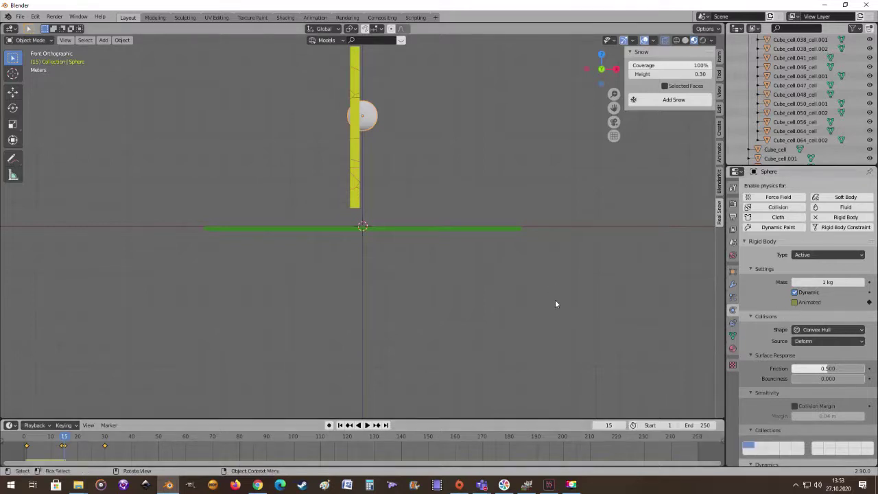
left_click(594, 425)
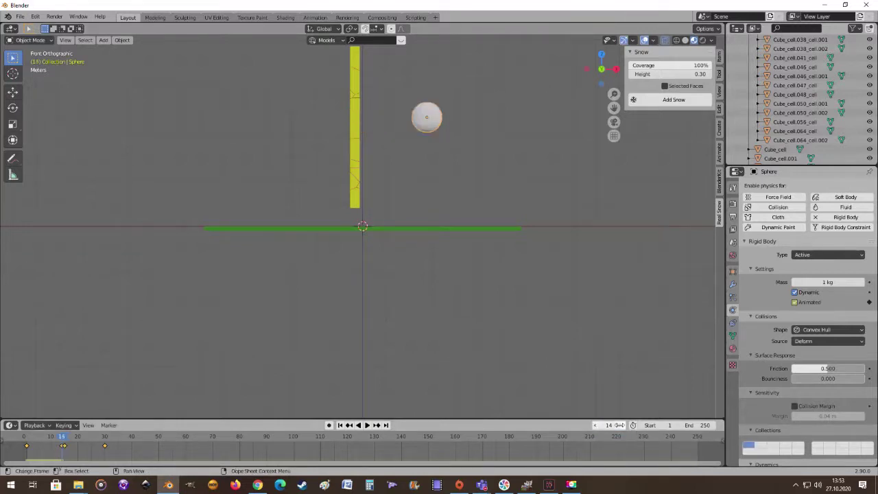
left_click(618, 425)
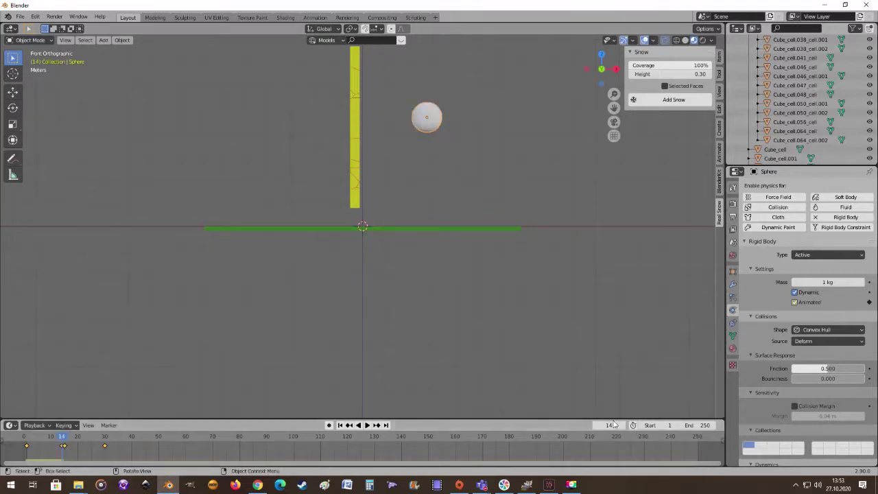
type("15")
key("Return")
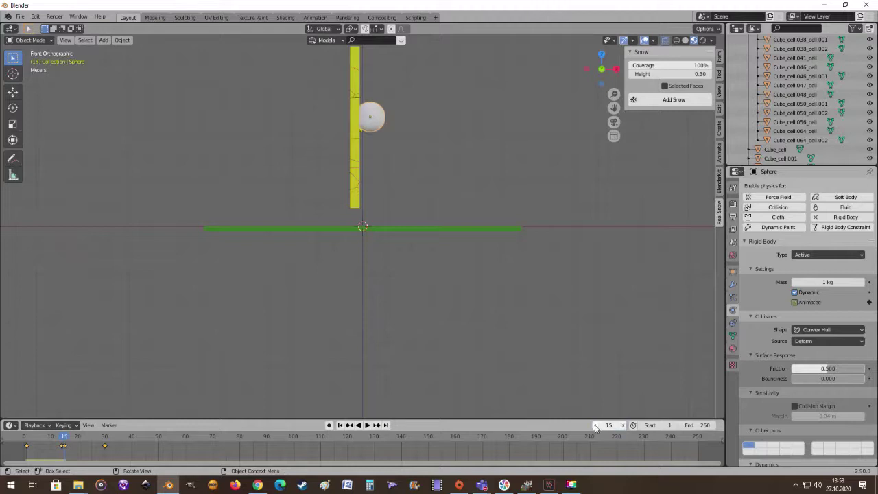
left_click(596, 425)
left_click(596, 425)
left_click(596, 425)
left_click(596, 425)
left_click(596, 425)
left_click(596, 425)
left_click(596, 425)
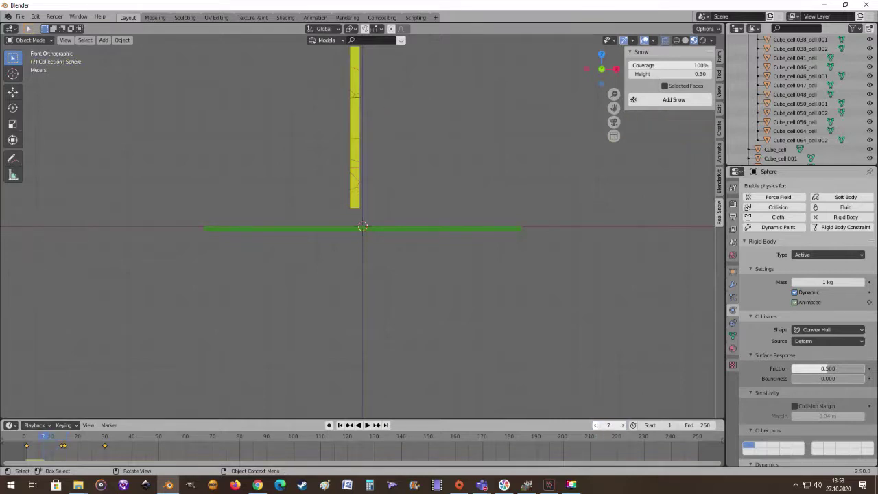
left_click(596, 426)
left_click(596, 425)
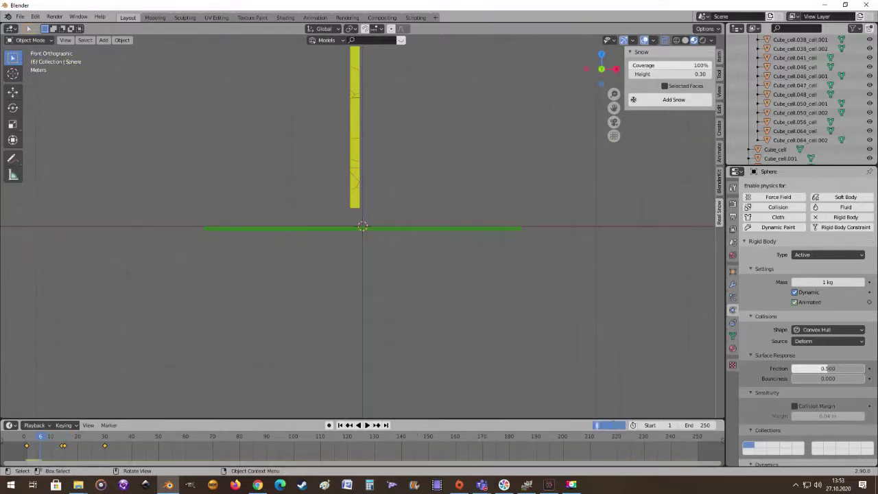
- Return to frame 1 and play the simulation, inspecting the sphere's impact on the fractured wall from several angles
type("1")
key("Return")
middle_click_drag(451, 317, 357, 395)
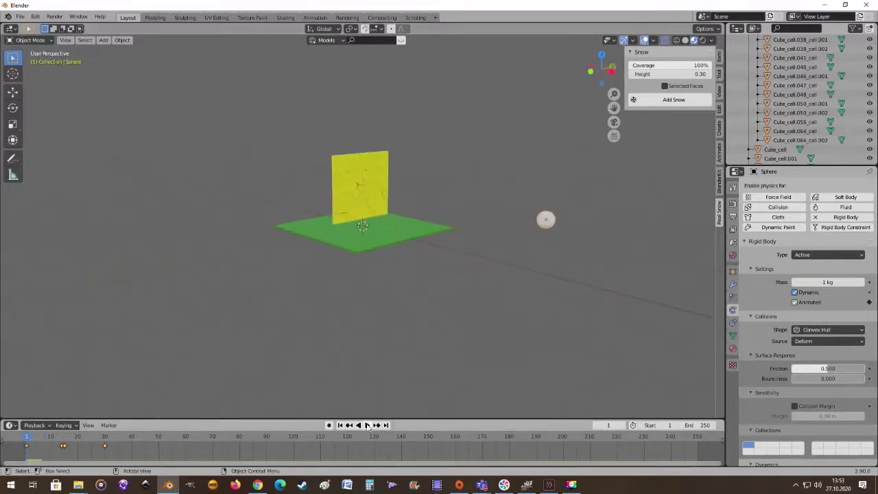
key("space")
middle_click_drag(511, 351, 221, 327)
middle_click_drag(279, 314, 536, 316)
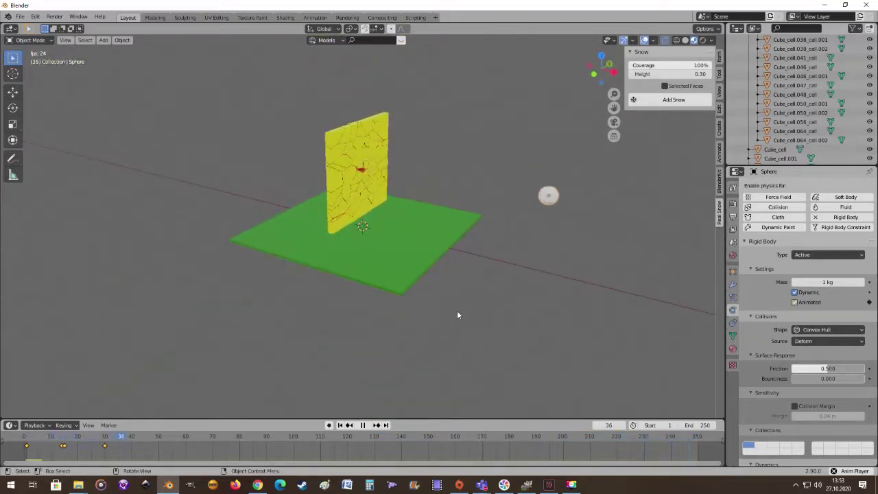
middle_click_drag(459, 313, 379, 299)
key("Escape")
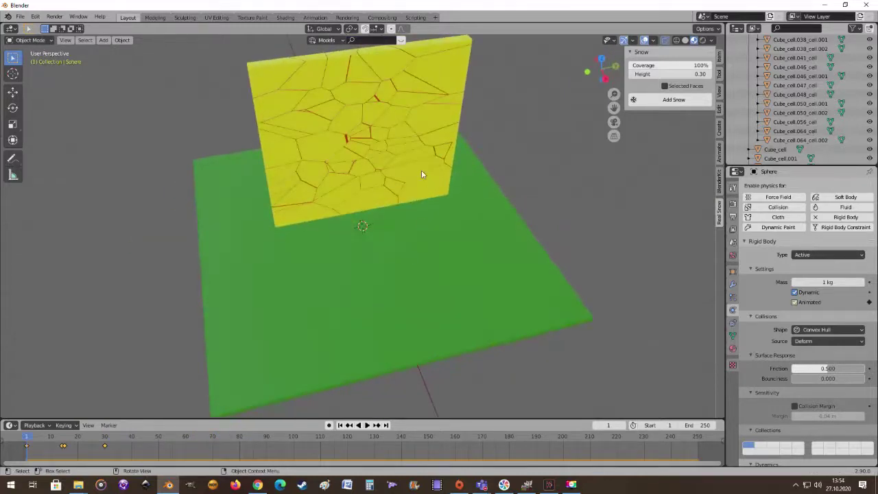
- Check the mass of a central wall fragment, and set the sphere's rigid body mass to 100 kg
left_click(365, 138)
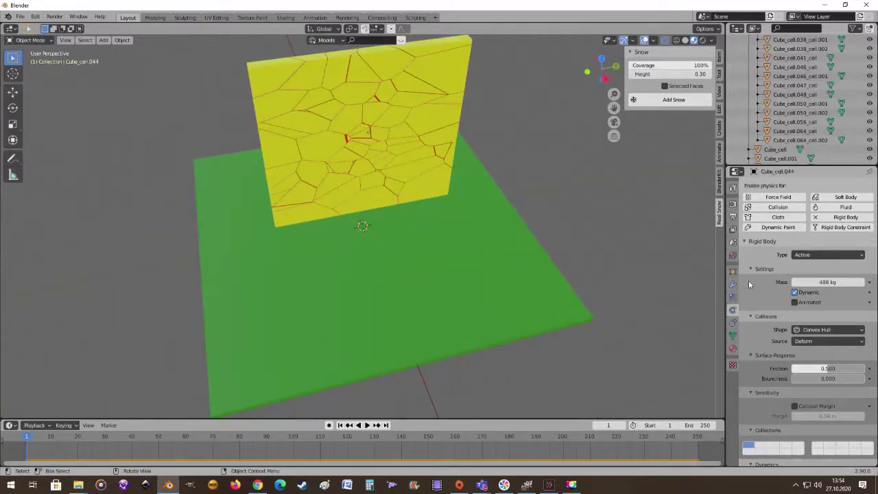
scroll(457, 230, "down", 6)
middle_click_drag(495, 231, 521, 218)
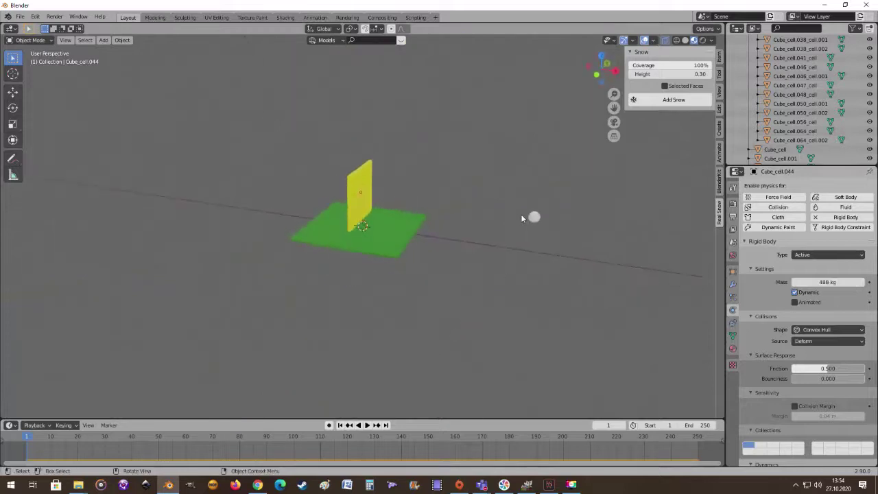
left_click(540, 220)
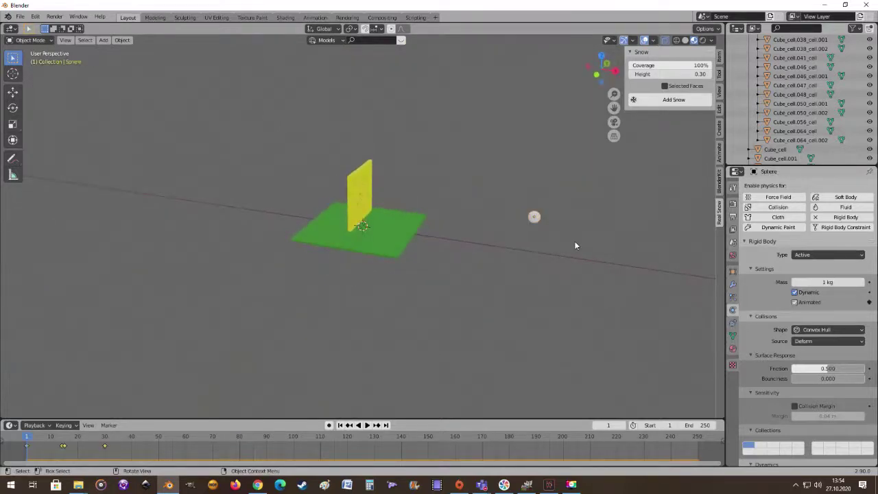
scroll(578, 242, "up", 1)
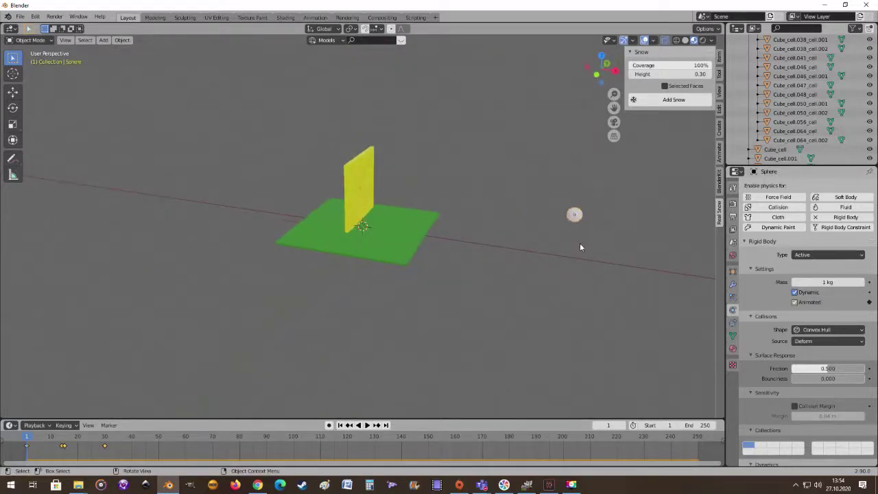
left_click(841, 282)
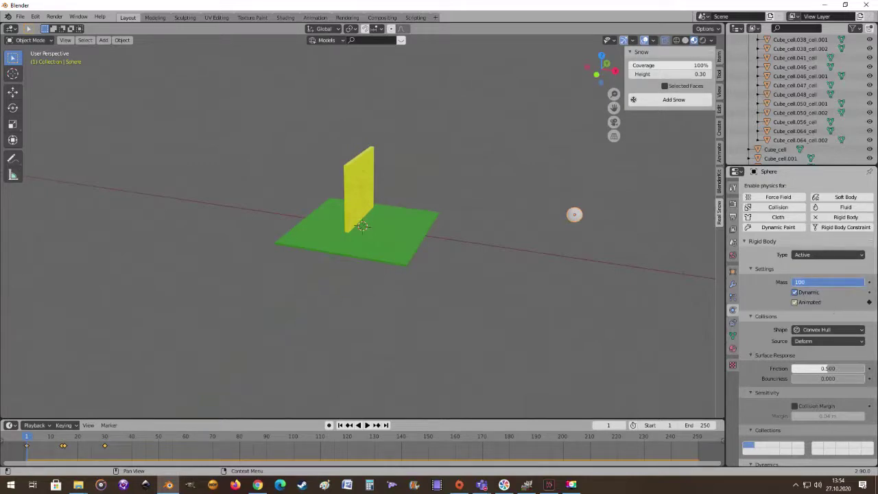
key("Return")
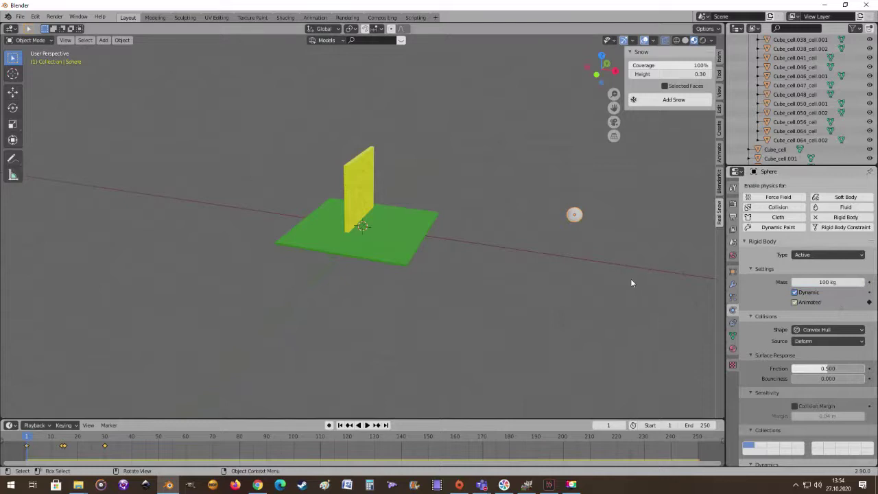
- Play the simulation from frame 1, inspect the sphere's impact on the wall from both sides, and cancel playback
middle_click_drag(581, 273, 563, 261)
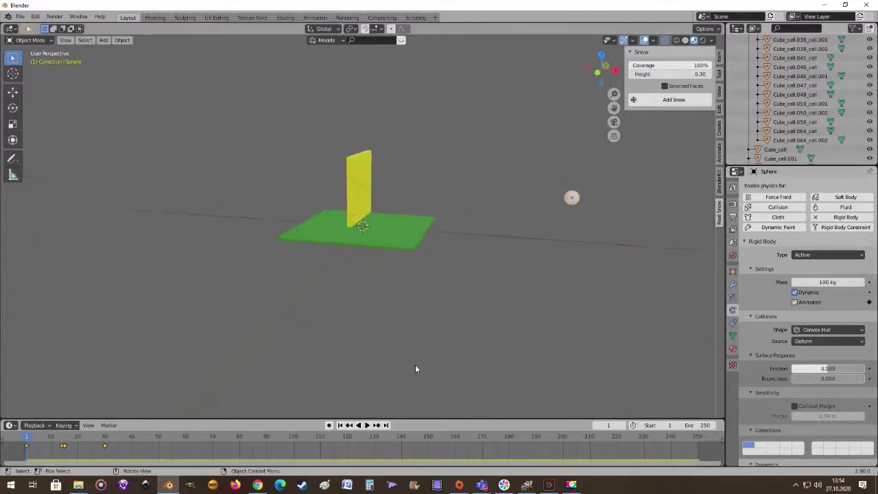
left_click(368, 425)
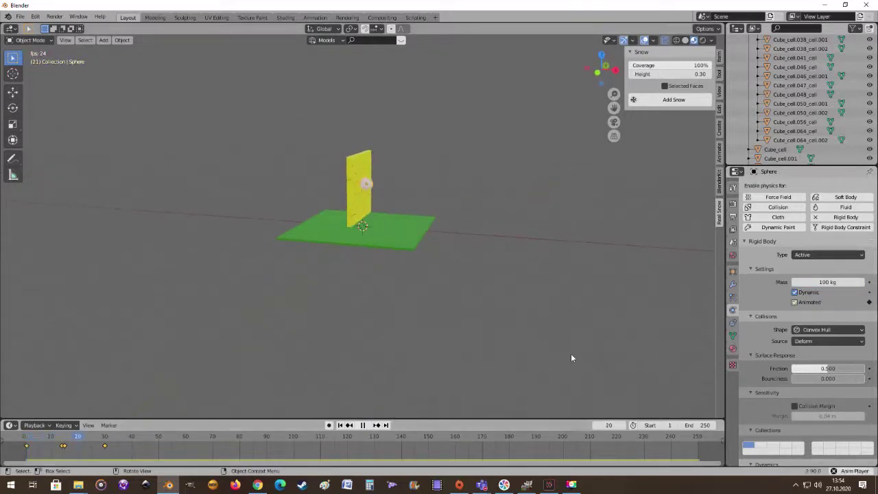
middle_click_drag(492, 303, 288, 295)
scroll(470, 280, "up", 5)
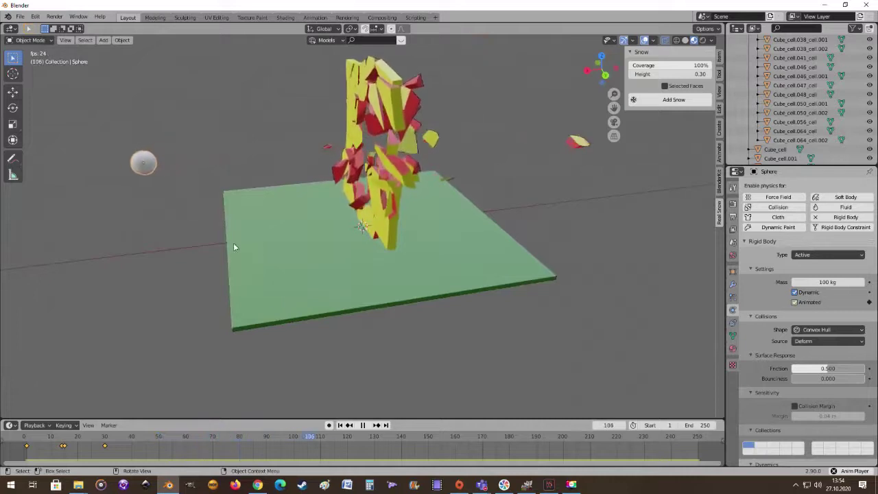
middle_click_drag(235, 247, 405, 265)
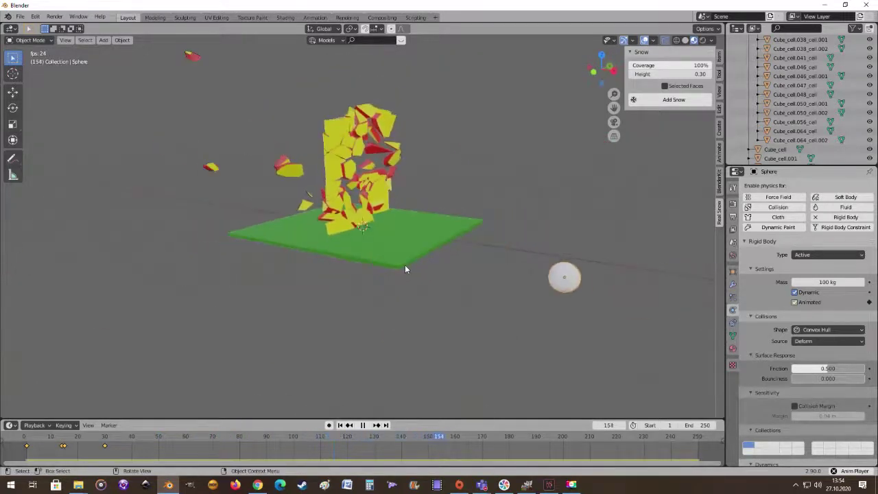
key("Escape")
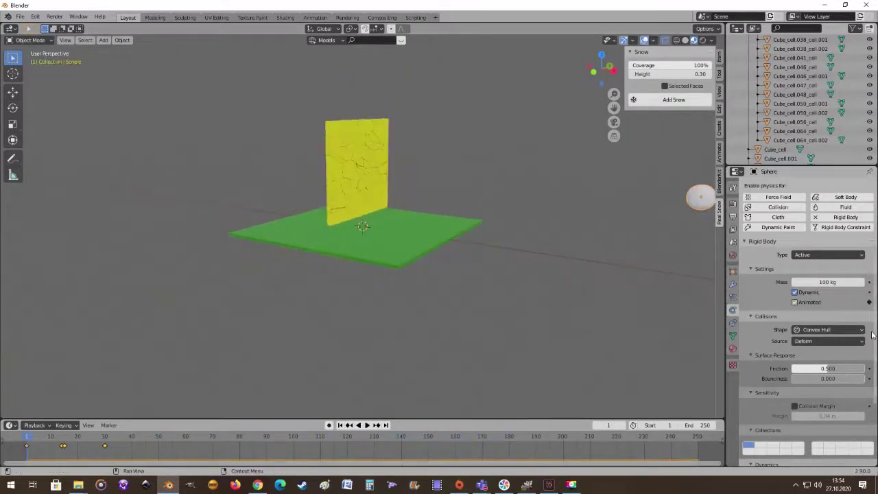
- Set the sphere's rigid body mass to 1000 kg
left_click(827, 282)
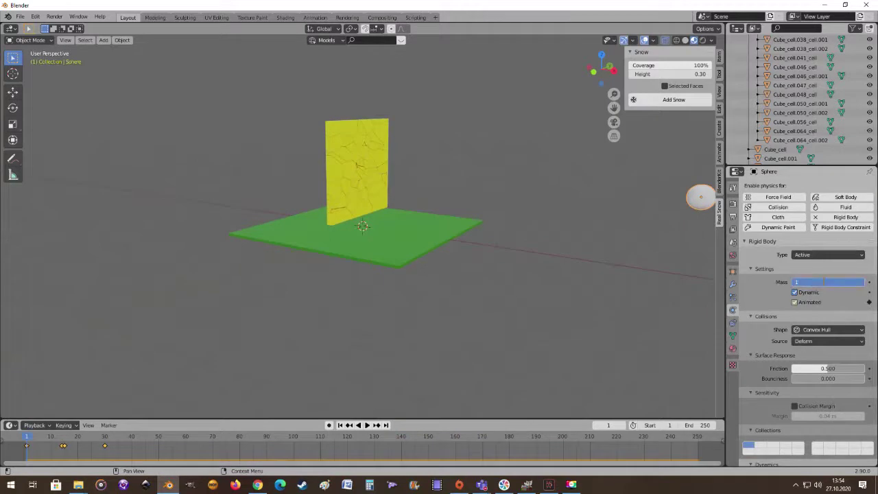
type("1000")
key("Return")
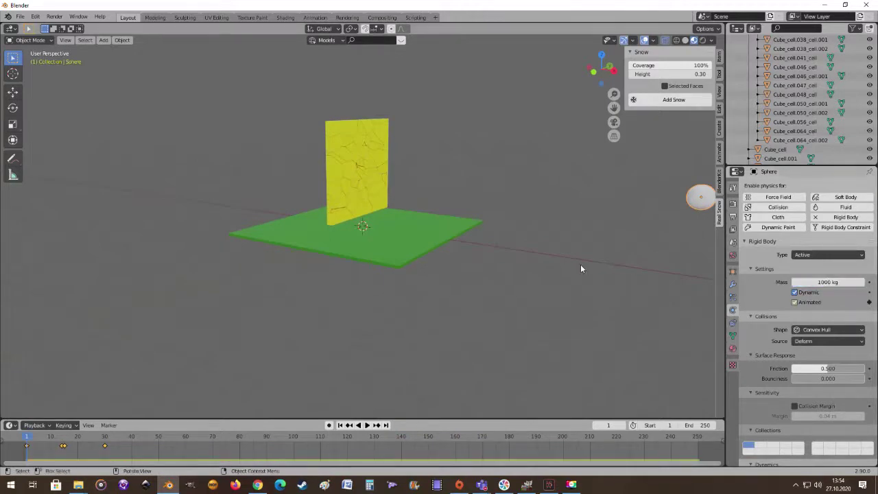
- Play the simulation with the heavier sphere, view the broken wall from another side, and cancel playback
left_click(366, 425)
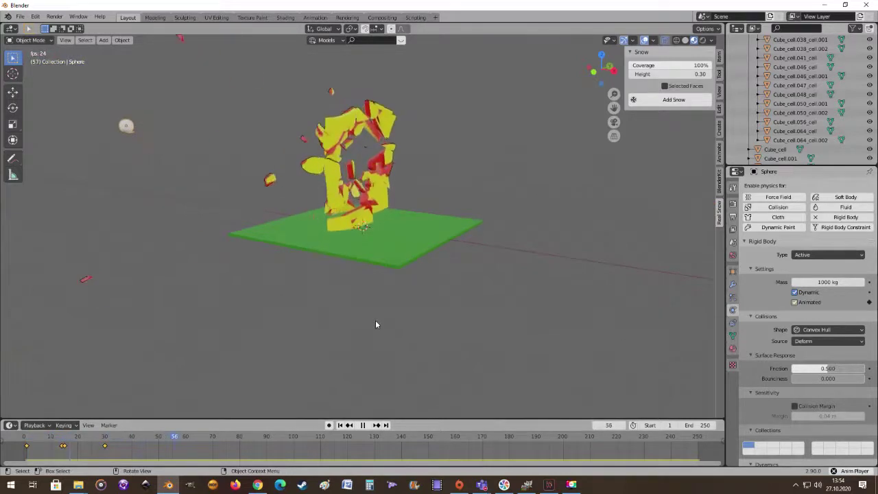
middle_click_drag(359, 322, 196, 305)
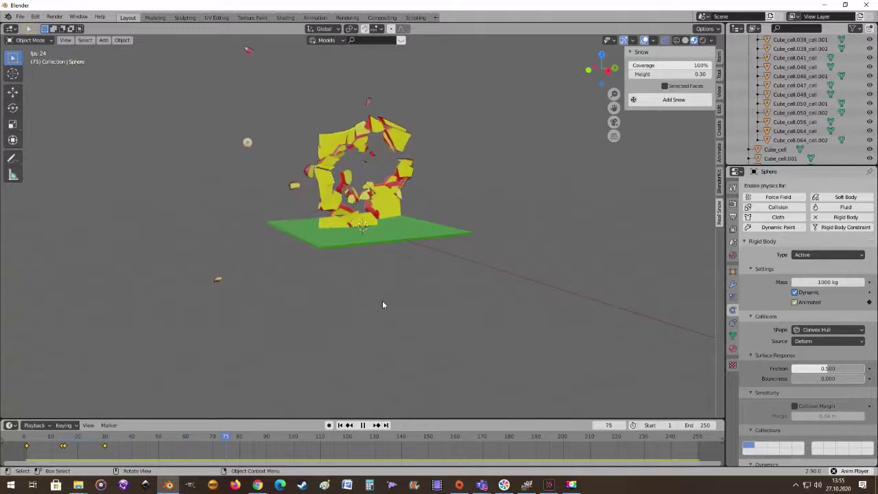
key("Escape")
- Set the rigid body type of the wall's upper-left corner fragment to Passive
scroll(384, 299, "up", 2)
middle_click_drag(384, 299, 412, 307)
left_click(307, 95)
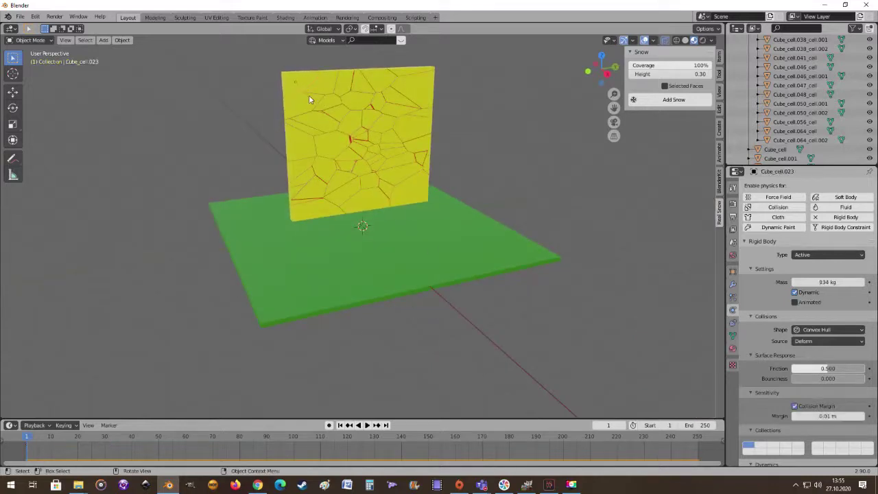
mouse_move(382, 165)
middle_mouse_down()
mouse_move(422, 176)
mouse_move(386, 161)
middle_mouse_up()
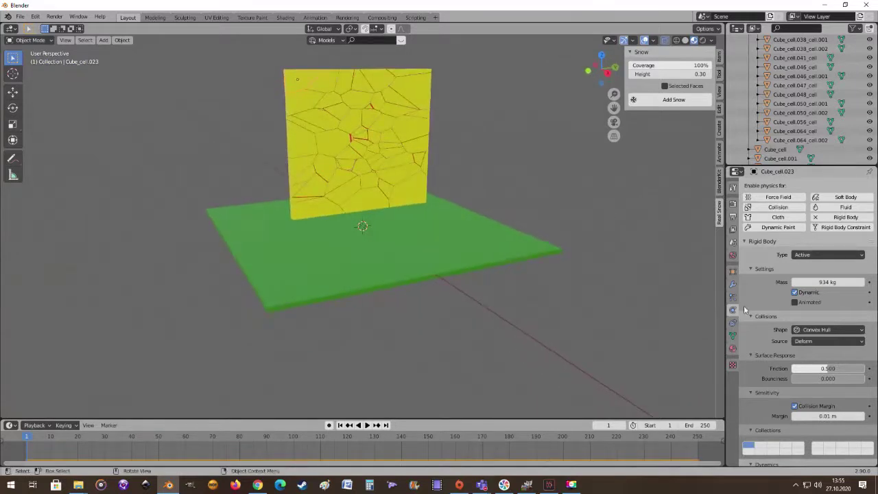
left_click(823, 256)
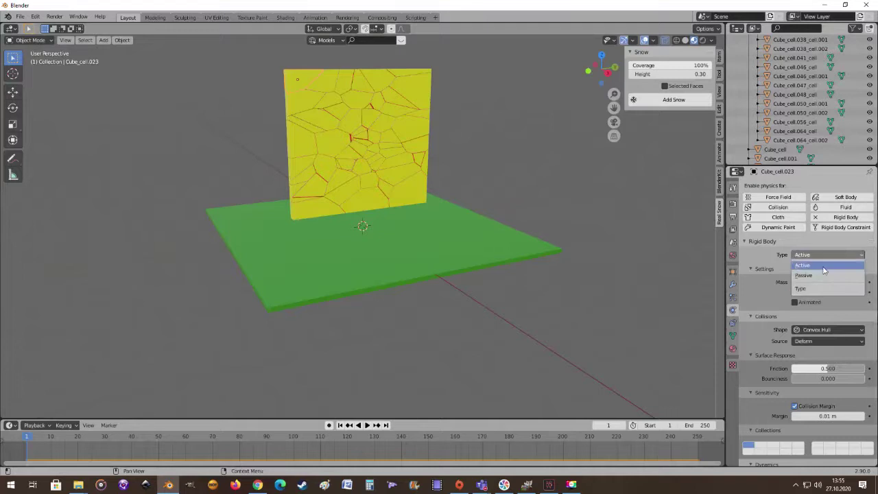
left_click(819, 275)
- Select all the fragments along the wall's outer edges, including the small pieces near the lower-left corner
middle_click_drag(616, 239, 437, 219)
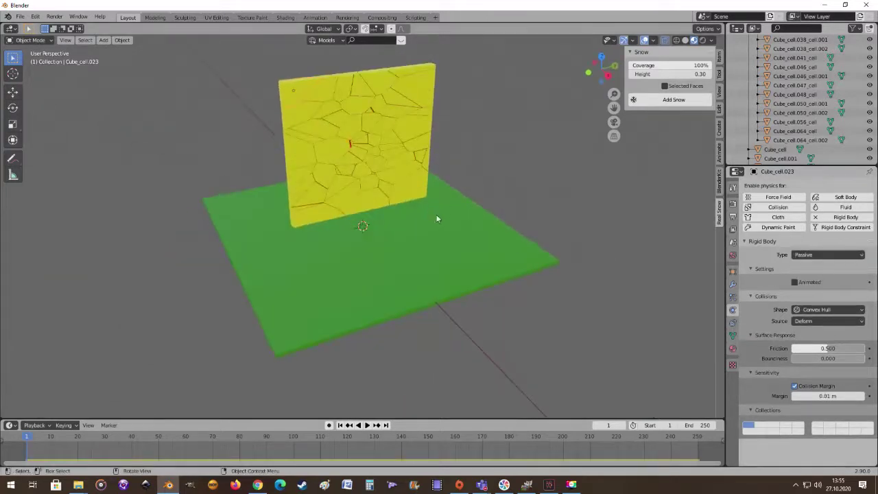
left_click(313, 221)
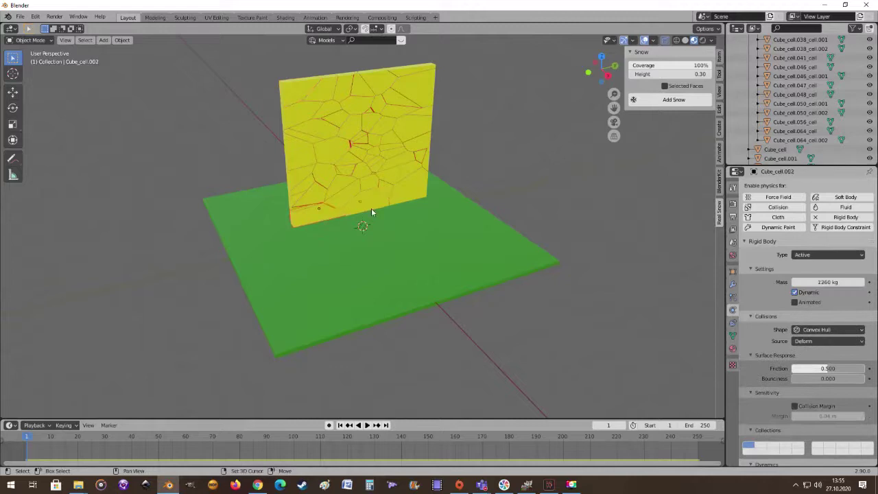
left_click(422, 172)
left_click(426, 164)
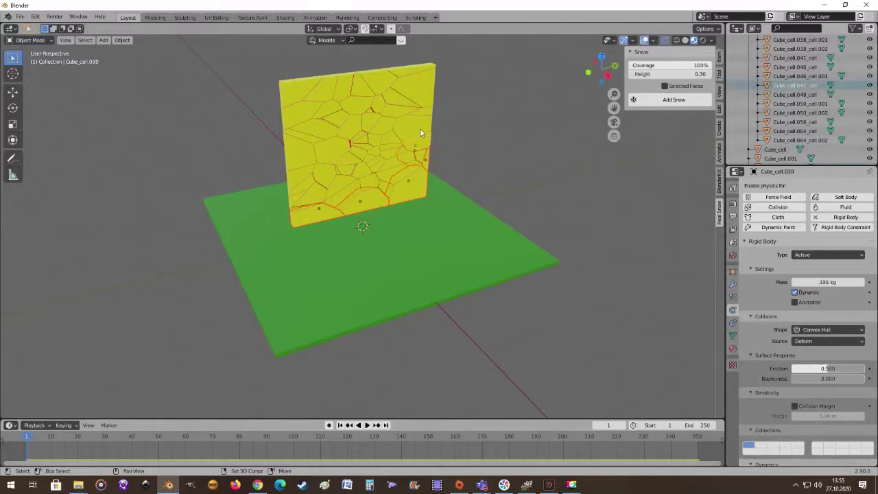
left_click(421, 132)
left_click(424, 114, "shift")
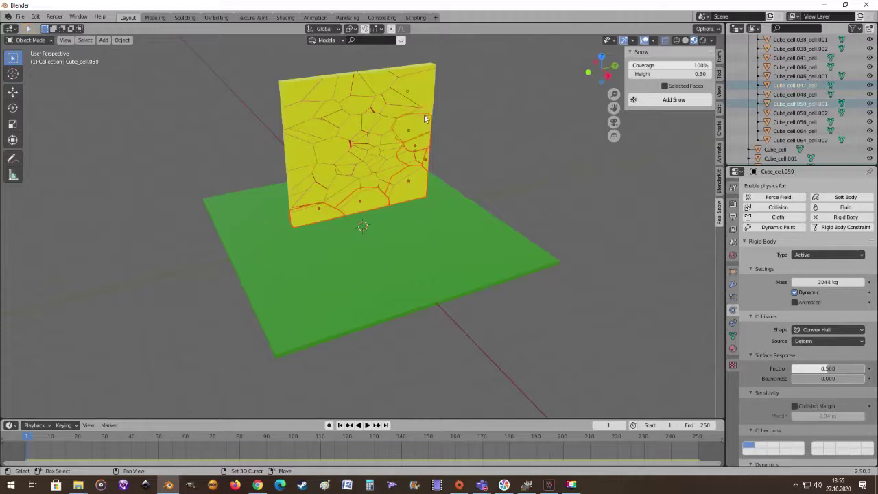
left_click(425, 109, "shift")
left_click(383, 76, "shift")
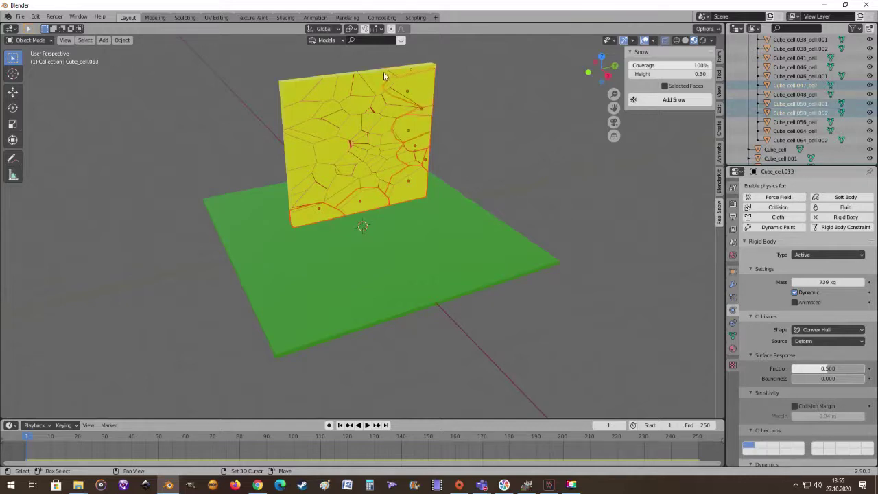
left_click(318, 85, "shift")
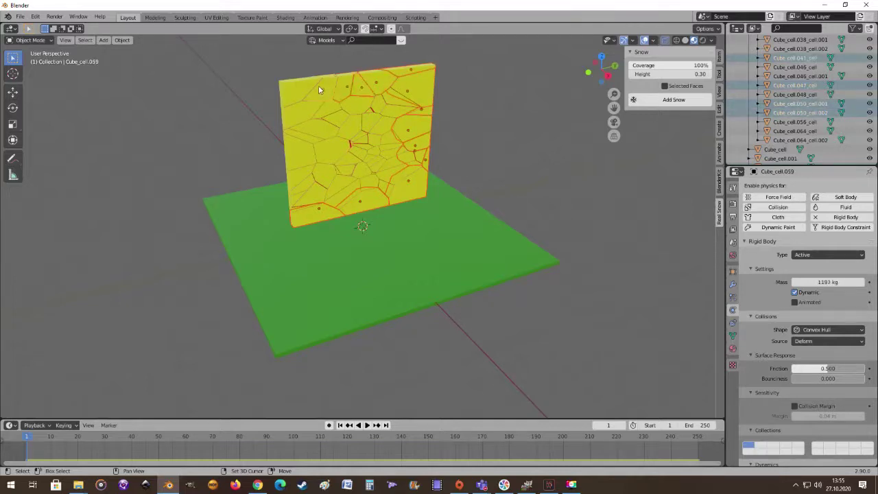
left_click(296, 134, "shift")
left_click(298, 148, "shift")
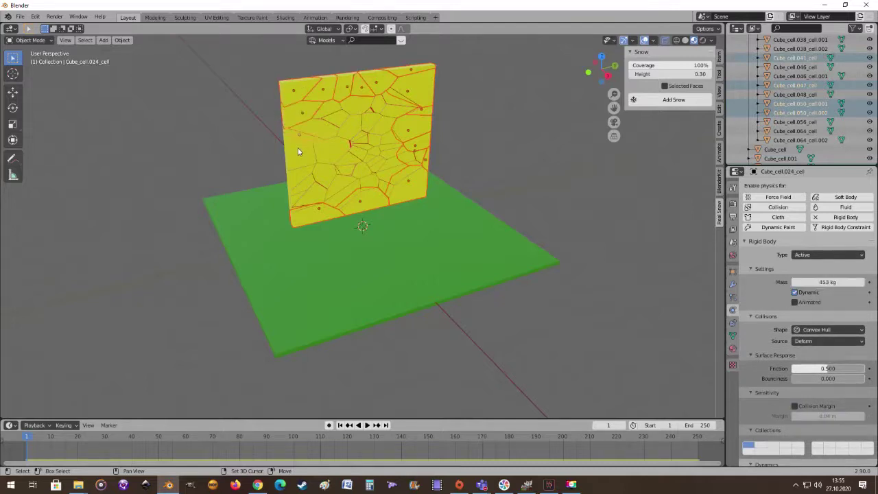
left_click(306, 195, "shift")
left_click(299, 196, "shift")
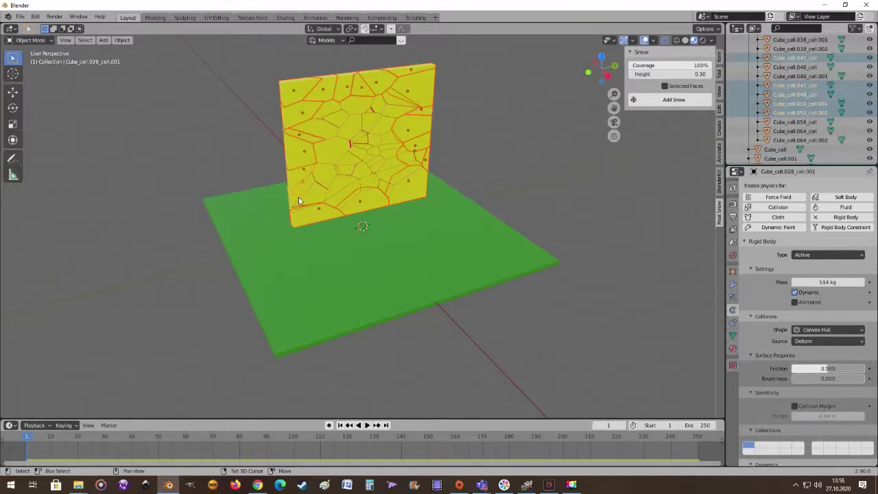
middle_click_drag(371, 178, 377, 162)
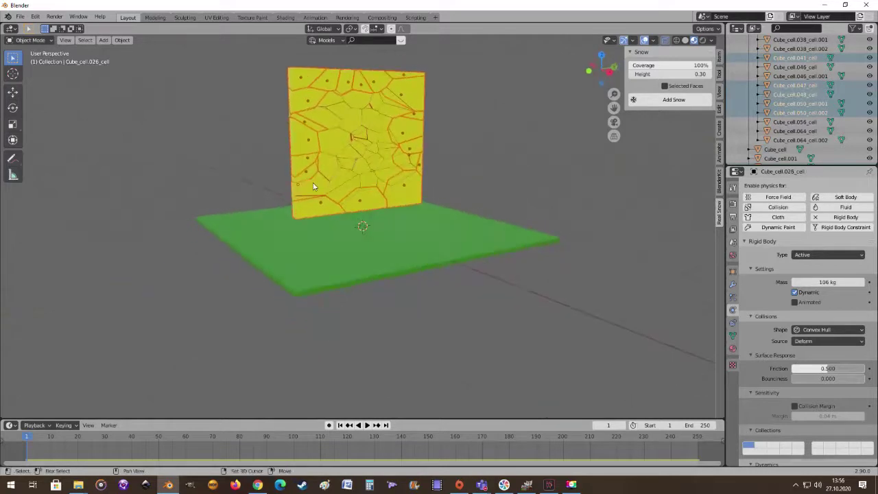
left_click(325, 204, "shift")
middle_click_drag(328, 192, 337, 220)
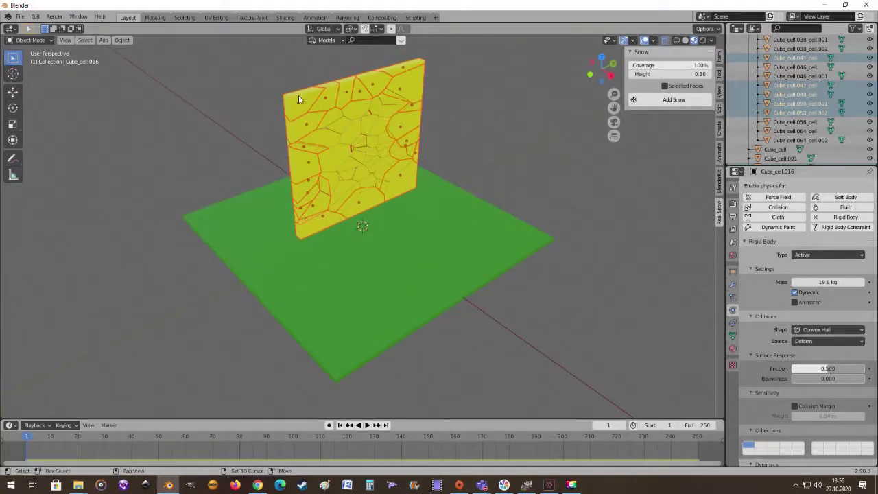
- Make the passive corner fragment active, copy its rigid body settings to the selected edge fragments, and spot-check individual edge pieces
left_click(298, 99, "shift")
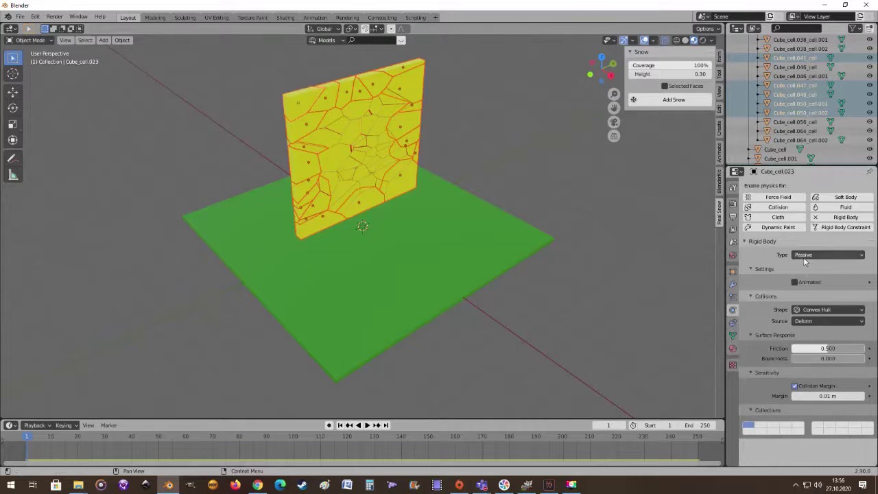
middle_click_drag(357, 161, 322, 168)
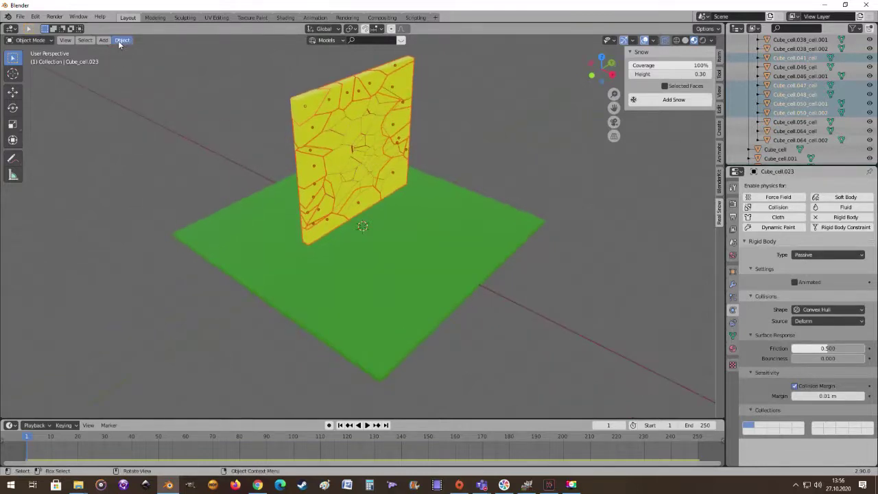
left_click(122, 41)
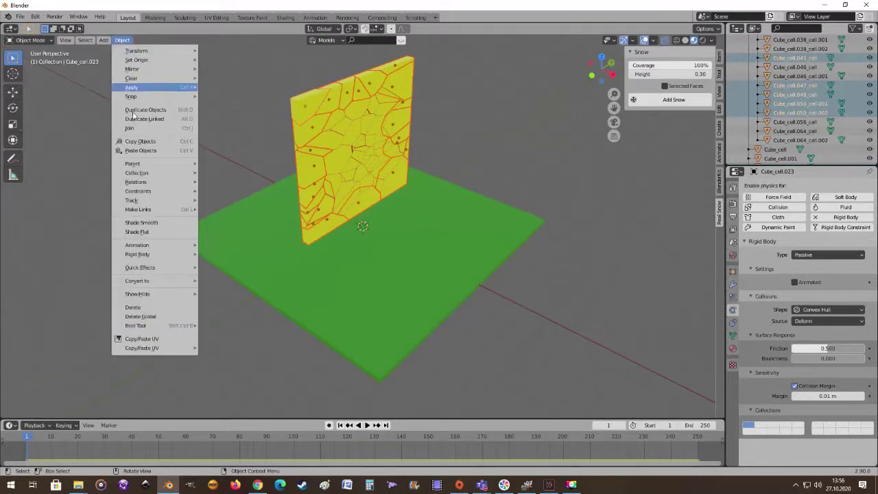
mouse_move(157, 256)
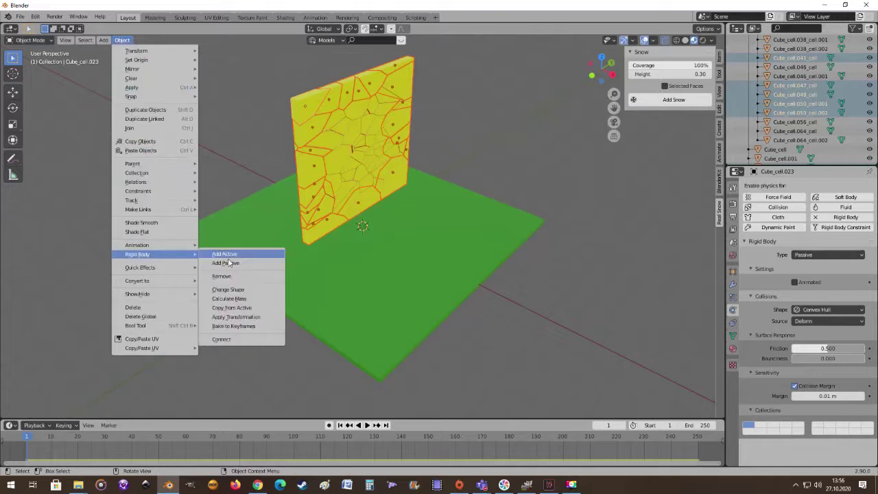
left_click(257, 310)
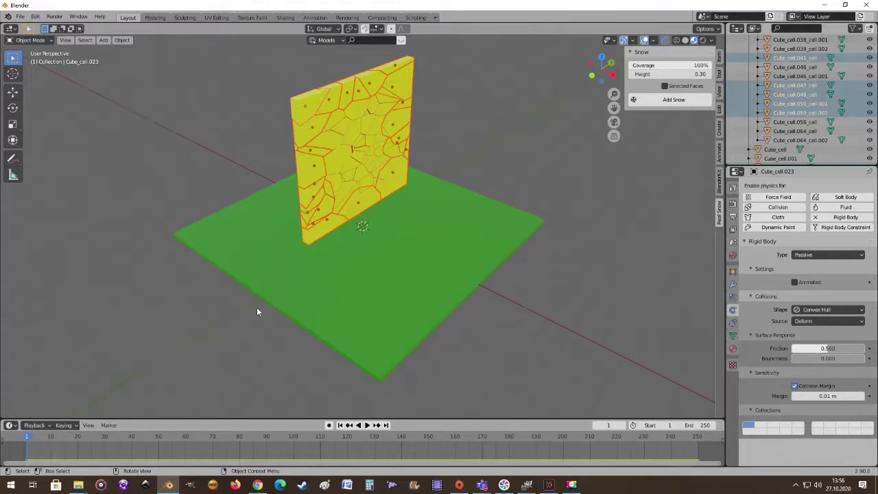
left_click(308, 134)
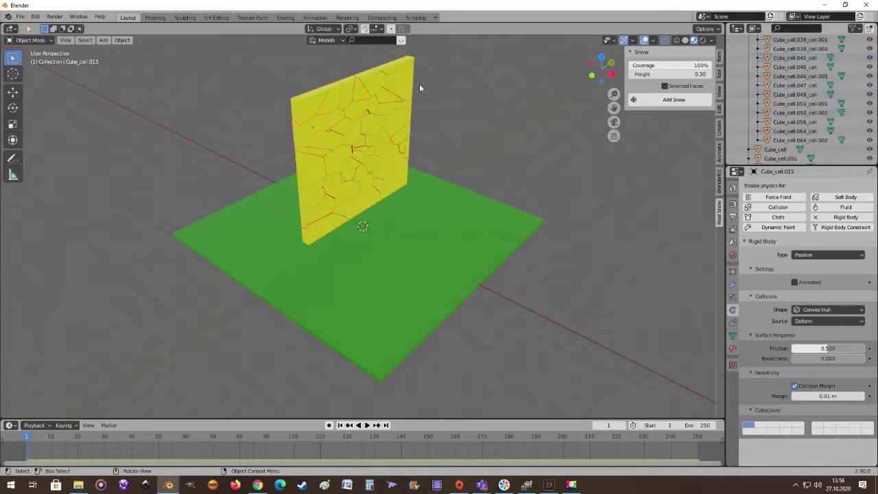
middle_click_drag(449, 172, 440, 156)
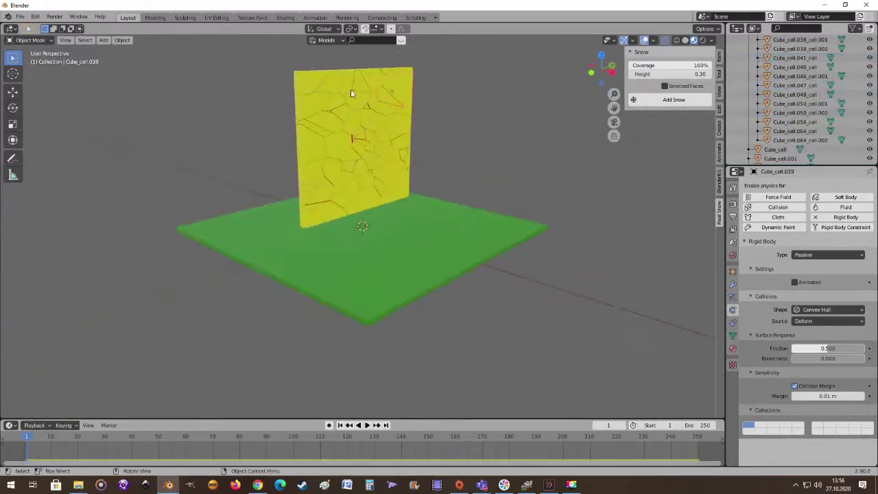
- Select the ground plane, play the simulation while viewing the broken wall from several sides, and cancel playback
left_click(420, 252)
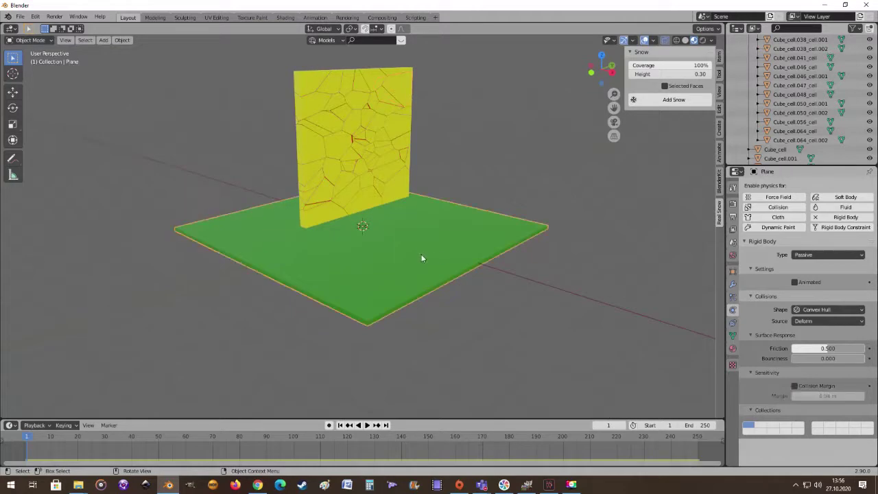
middle_click_drag(420, 252, 456, 270)
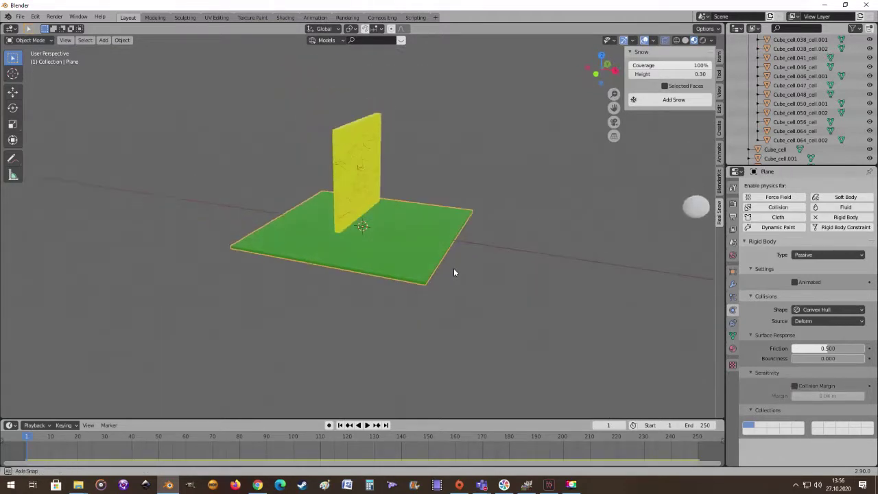
left_click(367, 424)
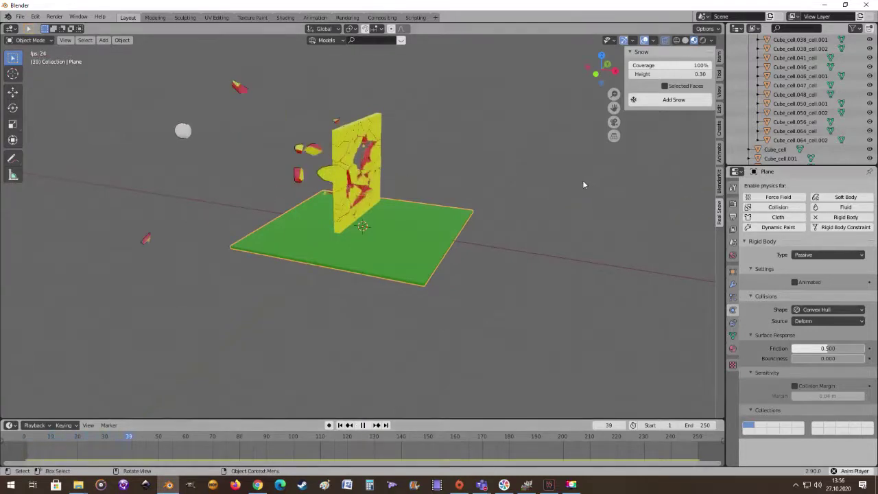
mouse_move(565, 181)
middle_mouse_down()
mouse_move(451, 173)
mouse_move(561, 187)
mouse_move(640, 168)
mouse_move(697, 172)
mouse_move(558, 165)
middle_mouse_up()
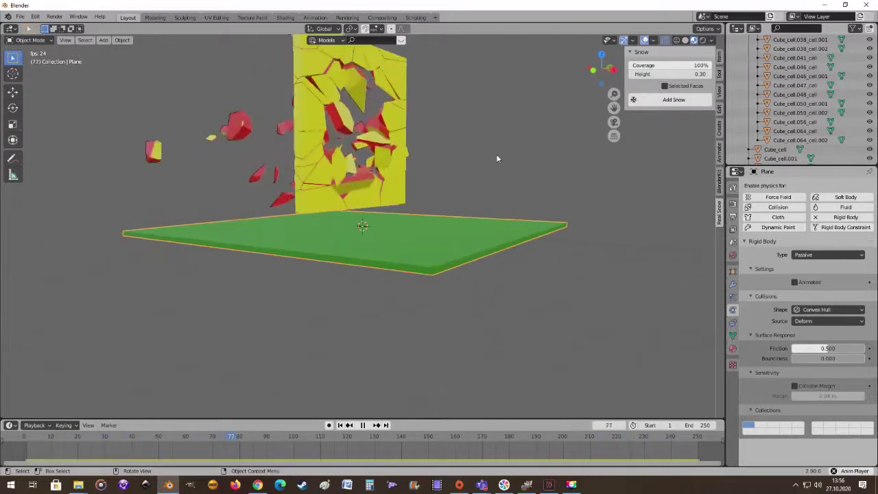
middle_click_drag(496, 157, 417, 164)
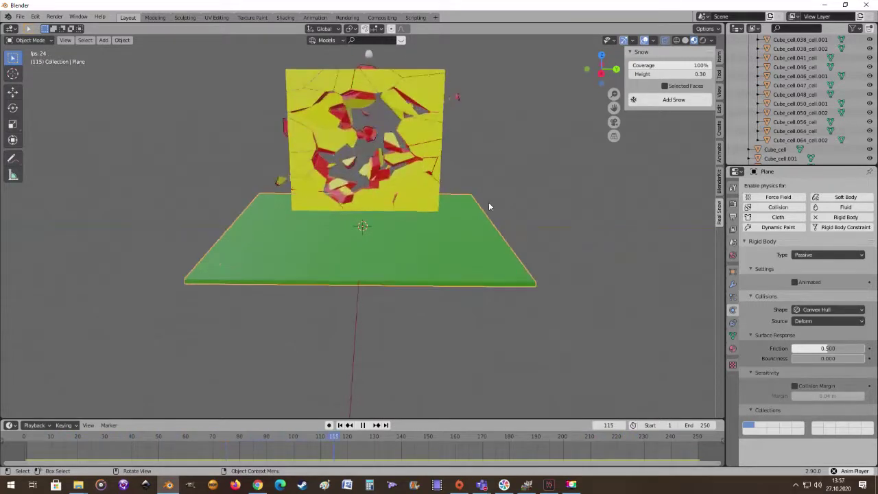
middle_click_drag(489, 206, 560, 215)
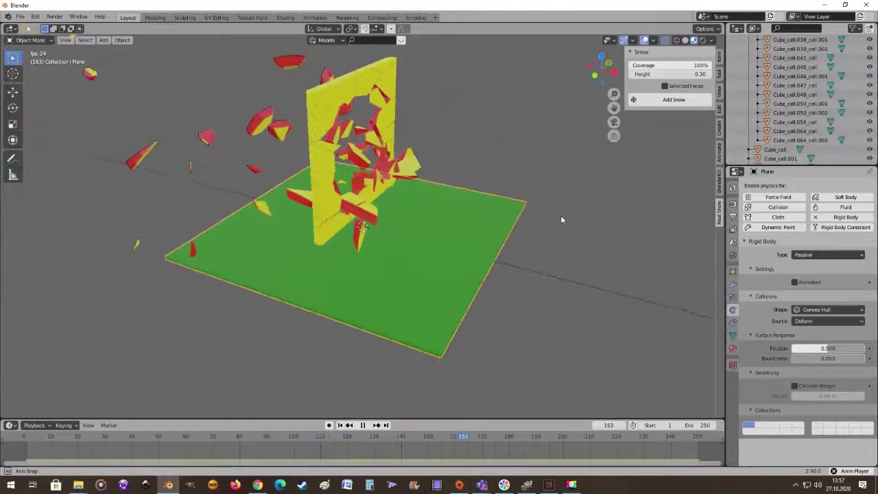
key("Escape")
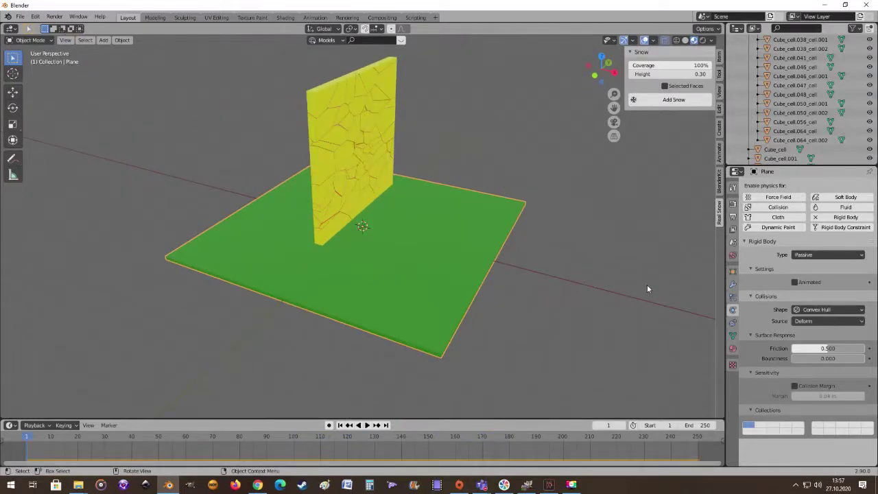
- Enable gravity in the scene settings, replay the sphere's impact on the wall from different angles, and cancel playback
middle_click_drag(468, 222, 604, 259)
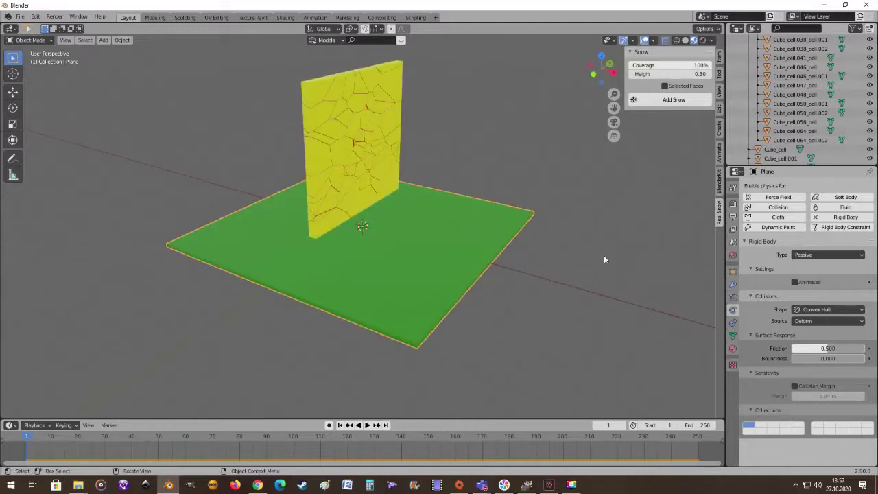
left_click(733, 244)
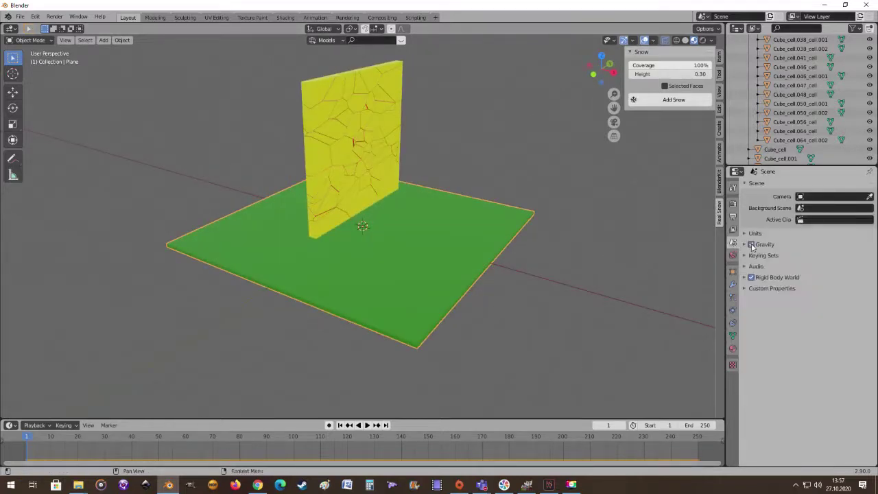
middle_click_drag(651, 237, 393, 382)
left_click(367, 425)
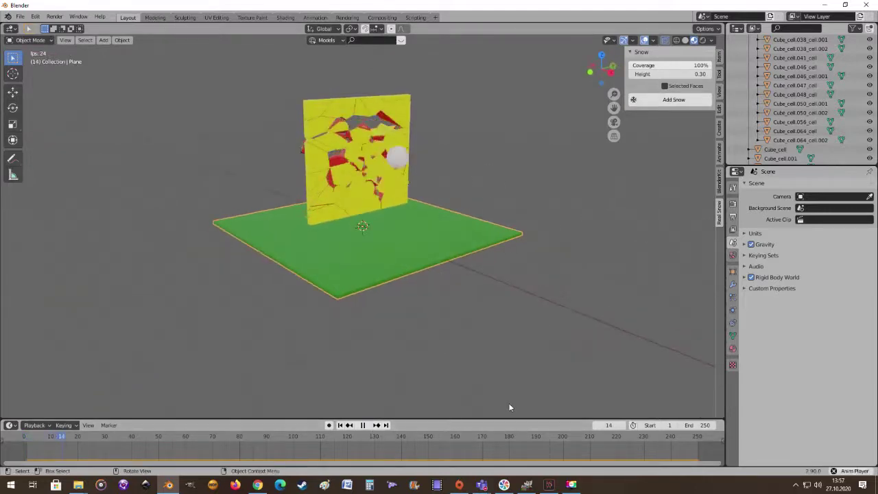
middle_click_drag(510, 407, 556, 291)
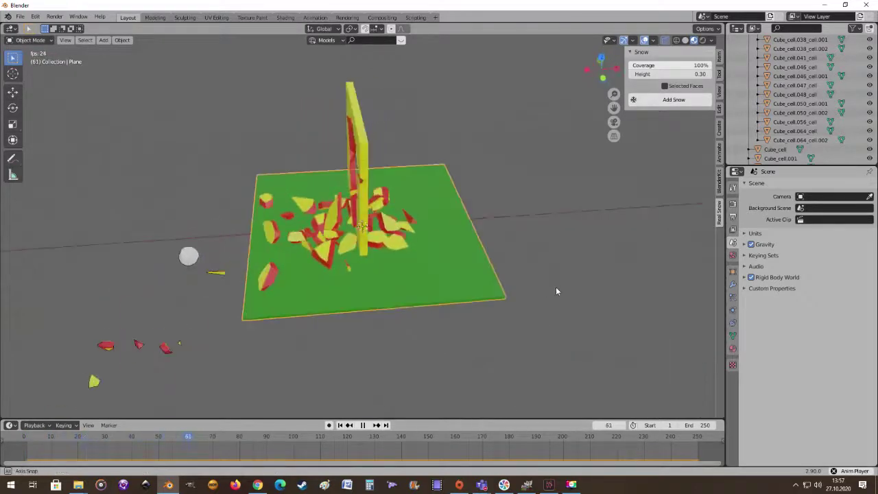
middle_click_drag(550, 255, 562, 234)
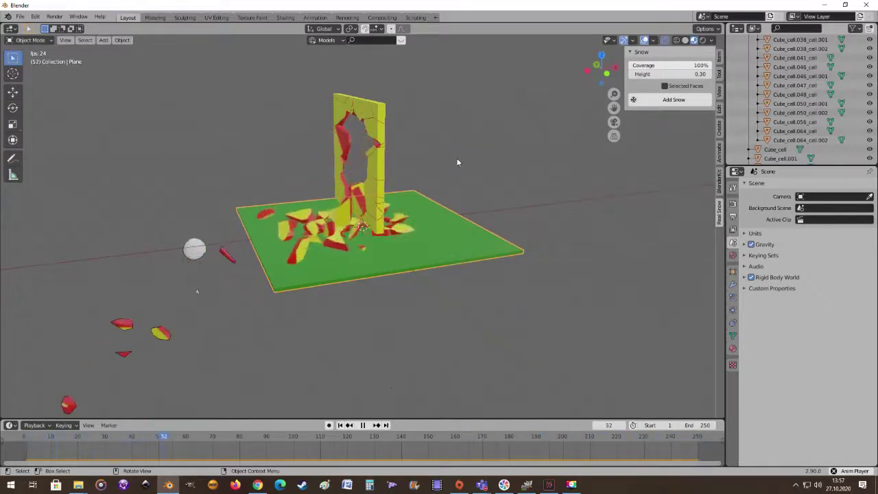
key("Escape")
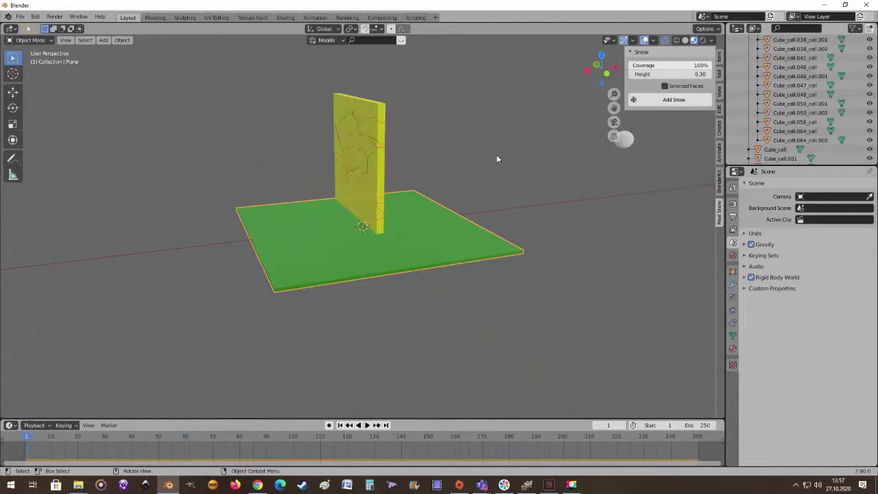
- Select an inner fragment near the wall's upper middle and show its rigid body dynamics settings
scroll(496, 157, "up", 6)
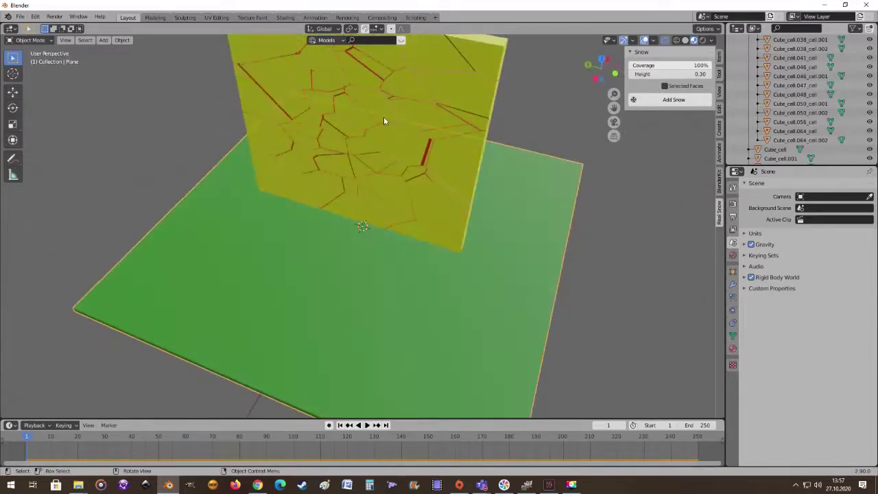
left_click(384, 121)
scroll(594, 220, "down", 5)
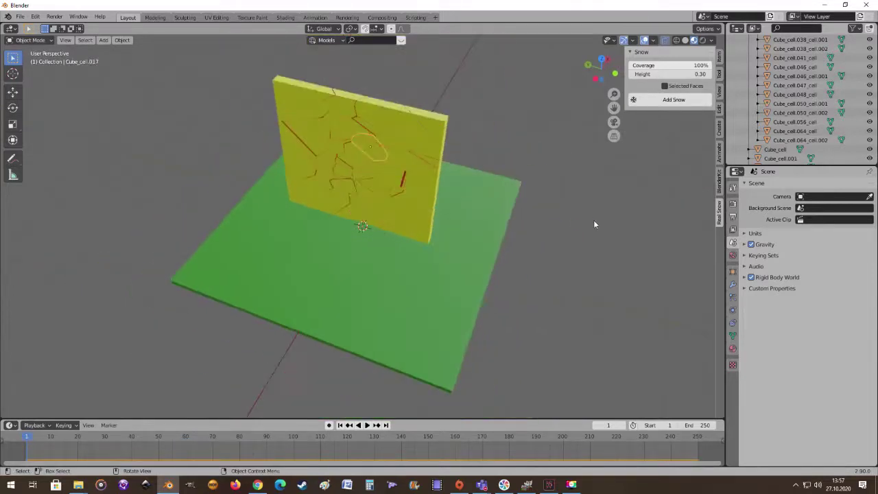
left_click(733, 297)
scroll(688, 288, "down", 2)
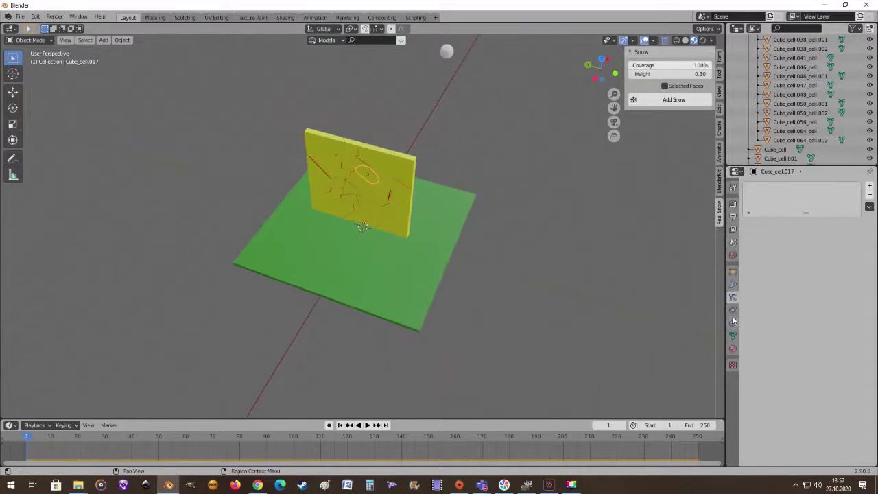
left_click(732, 310)
scroll(778, 312, "down", 3)
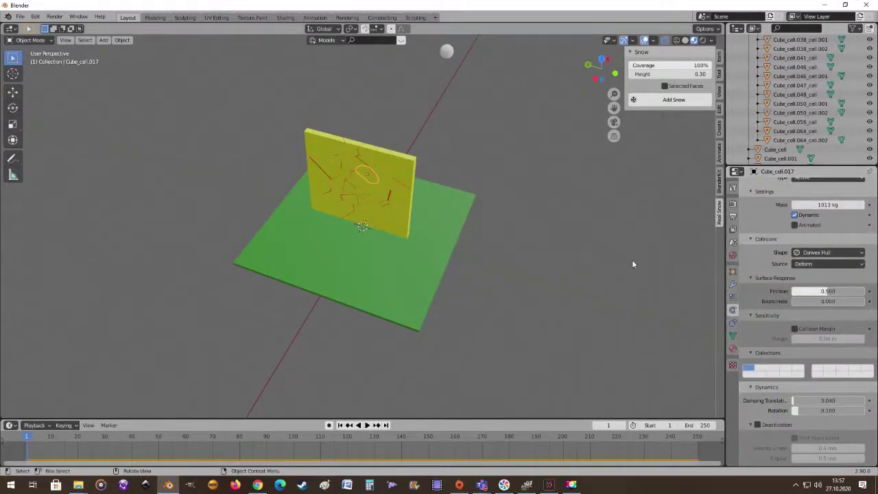
- Set the rigid body type of the selected inner wall fragment to Active
middle_click_drag(632, 259, 525, 231)
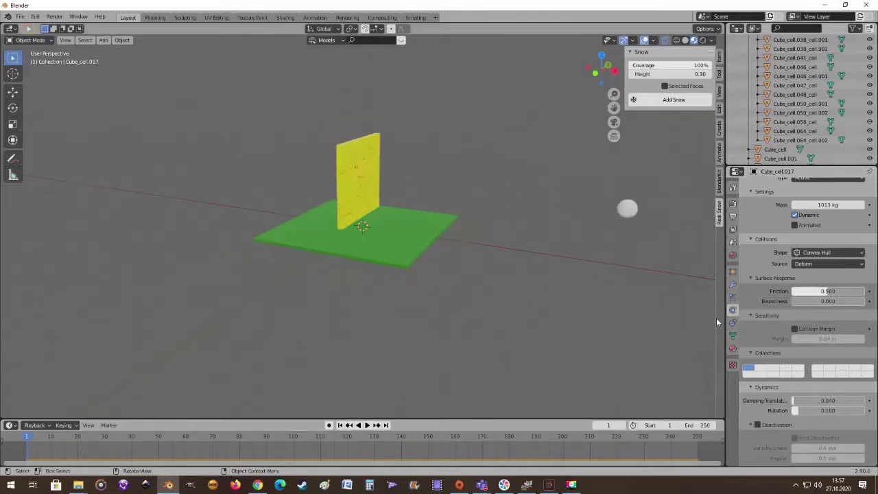
scroll(789, 319, "up", 2)
scroll(813, 320, "up", 1)
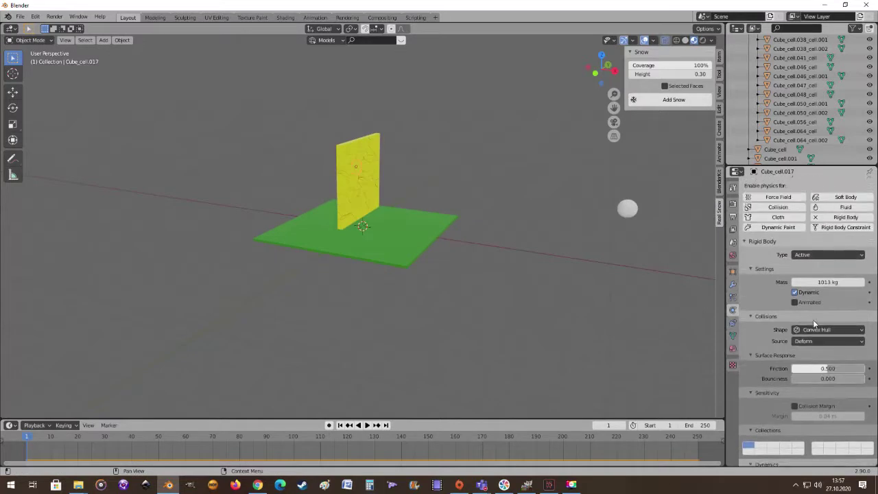
left_click(860, 255)
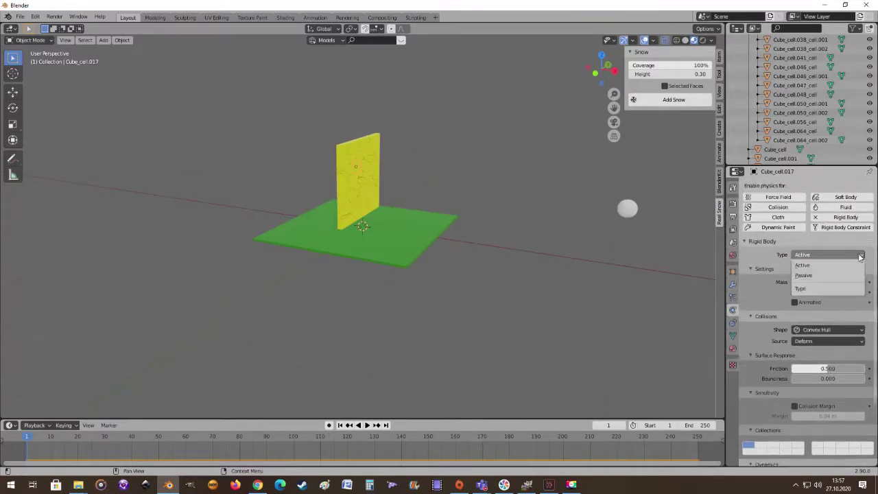
left_click(802, 265)
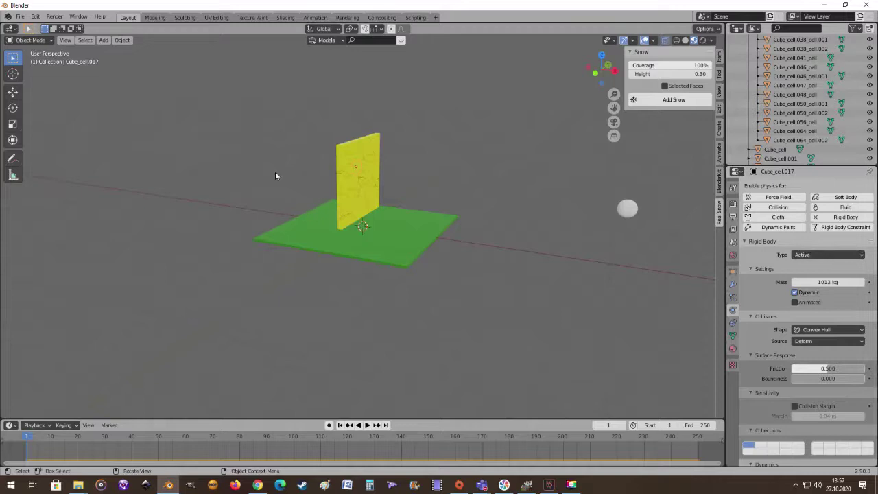
- Enable Deactivation in the selected fragment's rigid body dynamics settings
scroll(646, 311, "down", 1)
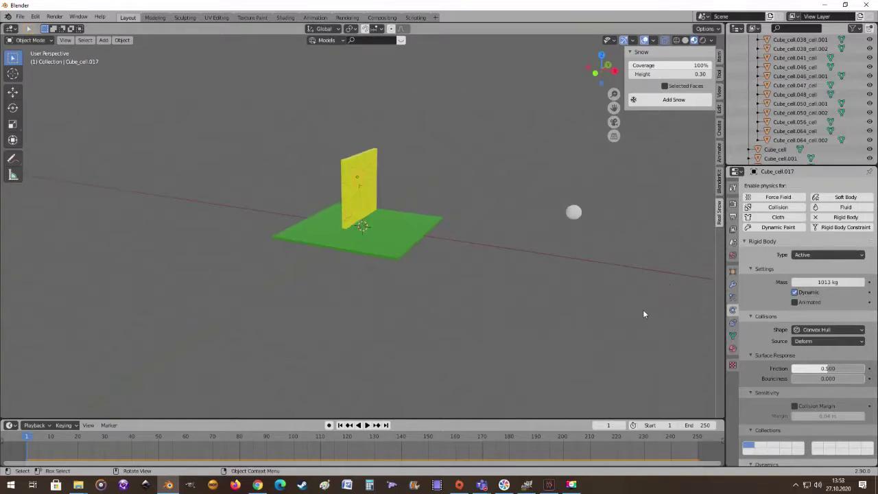
scroll(813, 405, "down", 2)
scroll(810, 391, "down", 1)
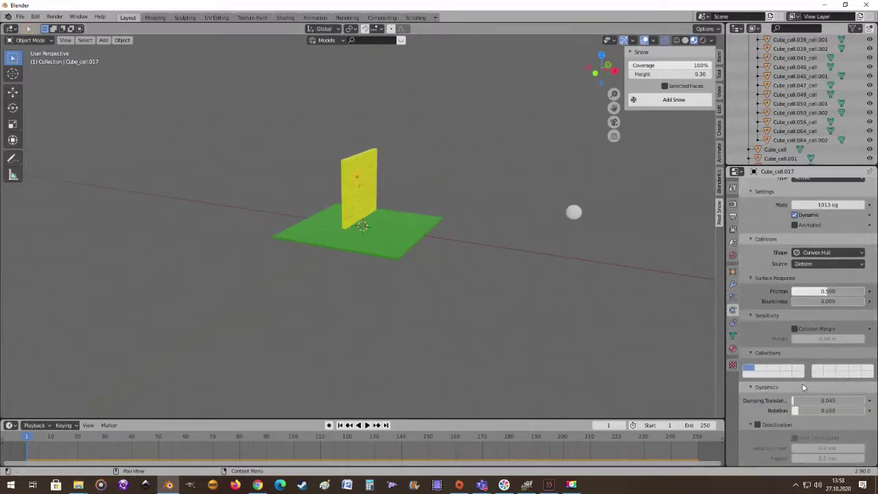
left_click(757, 424)
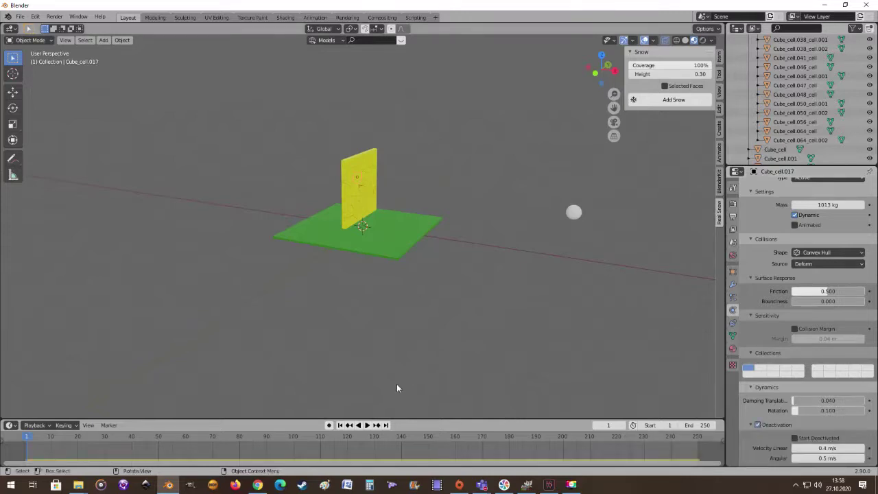
- Play the simulation several times, including with a closer view of the wall, cancelling playback after each run
left_click(367, 426)
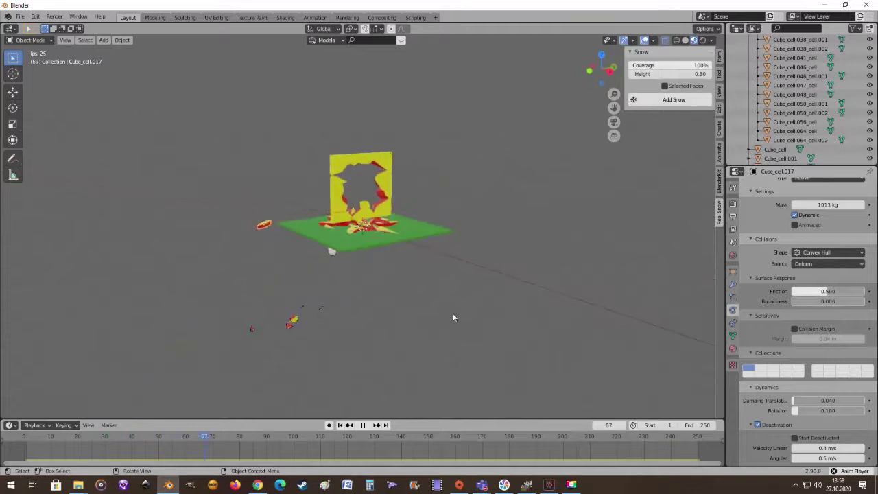
key("Escape")
scroll(509, 318, "up", 3)
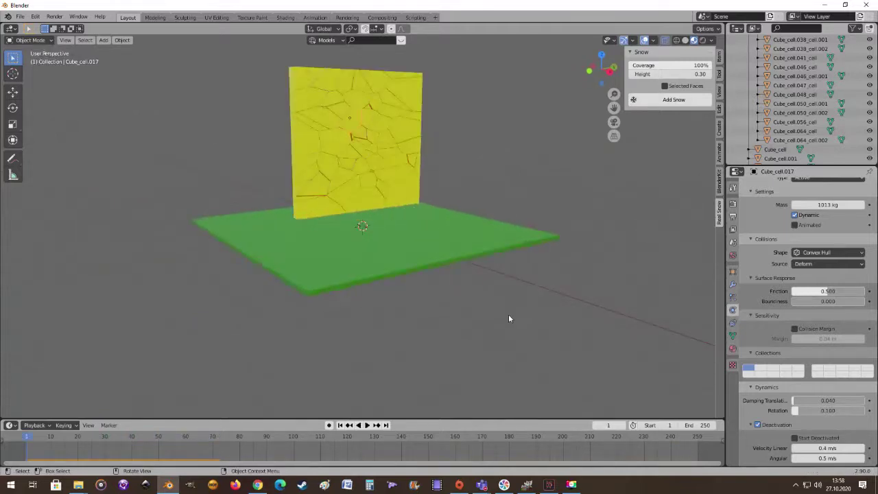
left_click(367, 425)
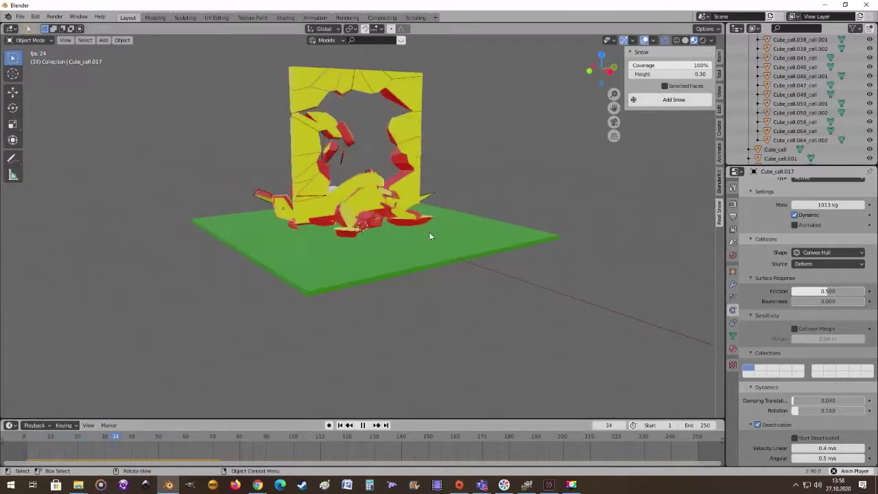
key("Escape")
left_click(367, 425)
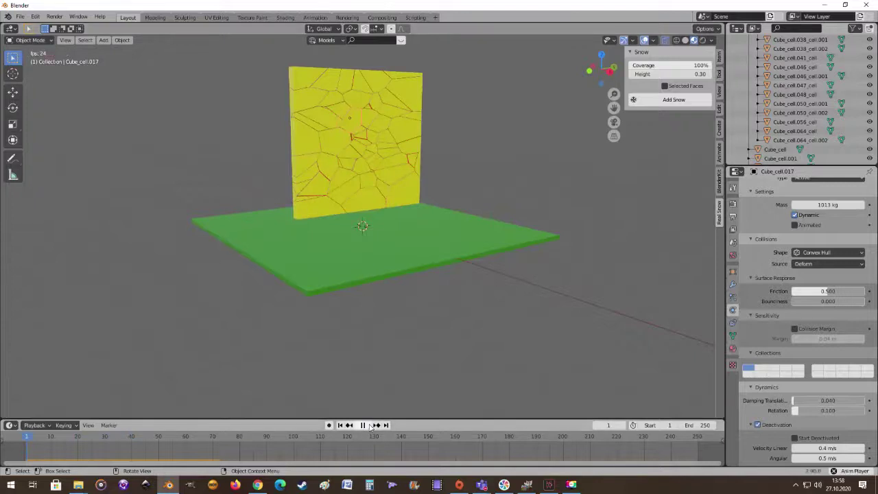
key("Escape")
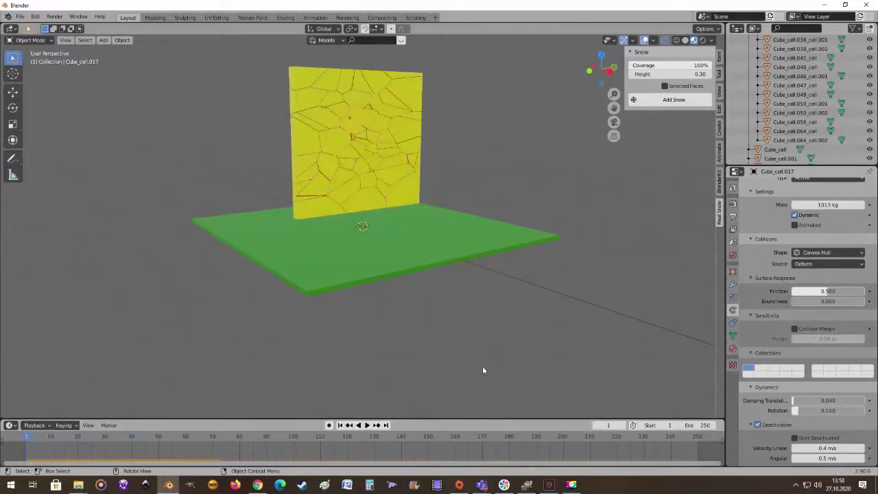
- Enable Start Deactivated for the selected inner fragment, replay the simulation, and cancel playback
middle_click_drag(500, 354, 582, 375)
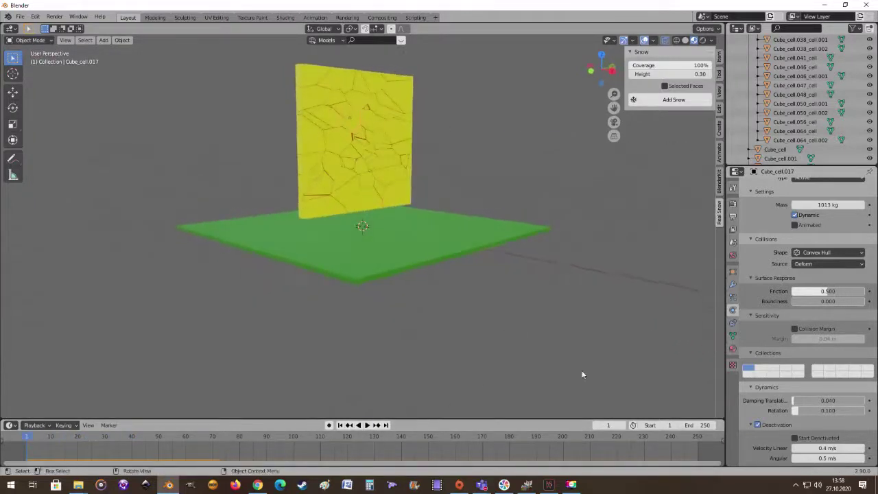
left_click(794, 438)
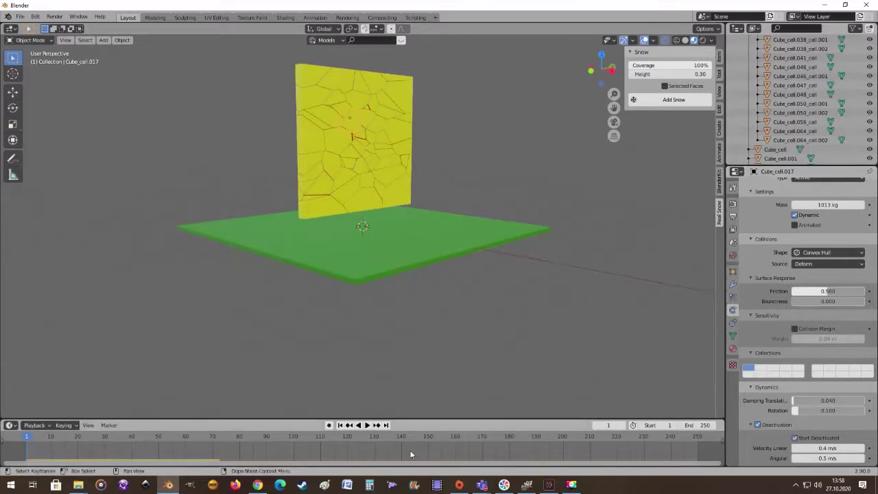
left_click(370, 427)
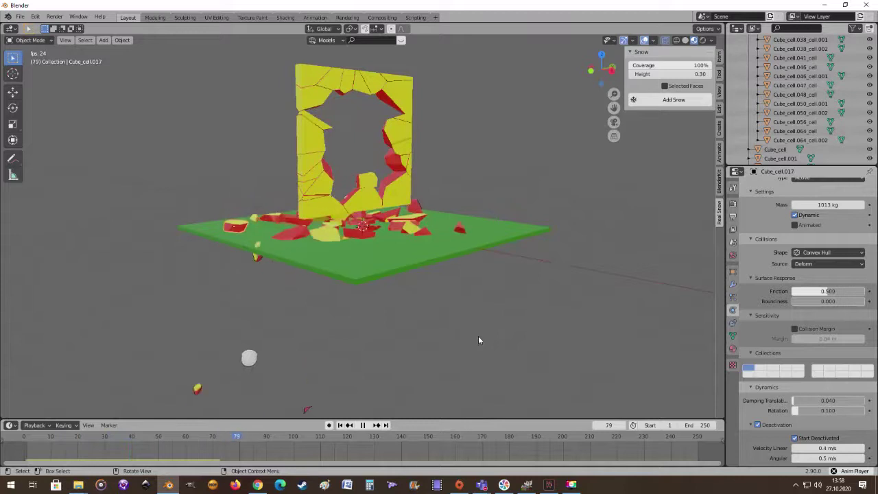
key("shift+Left")
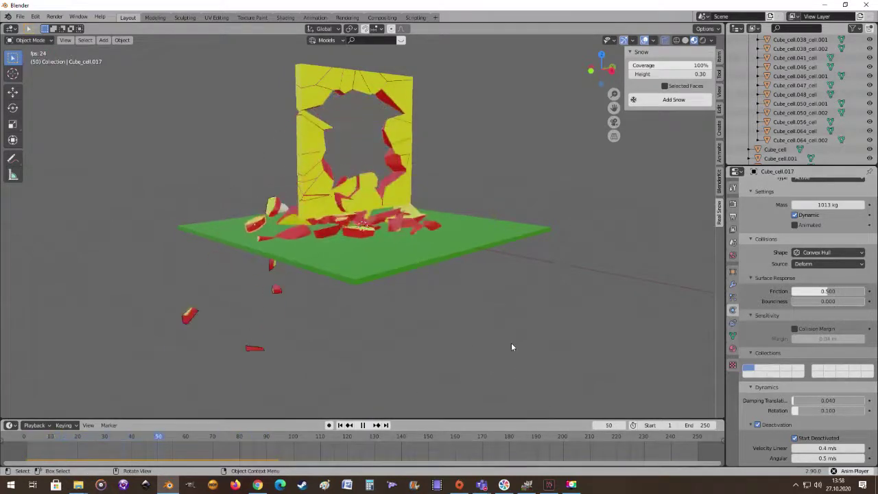
key("Escape")
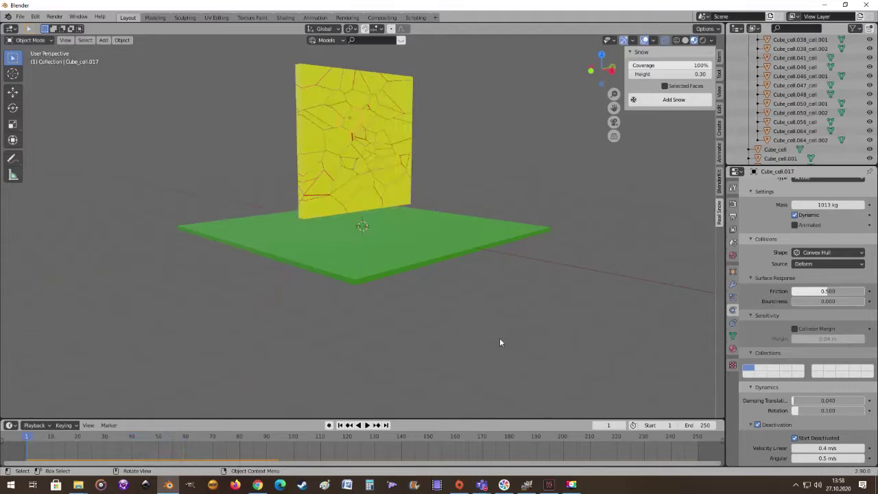
middle_click_drag(500, 343, 465, 336)
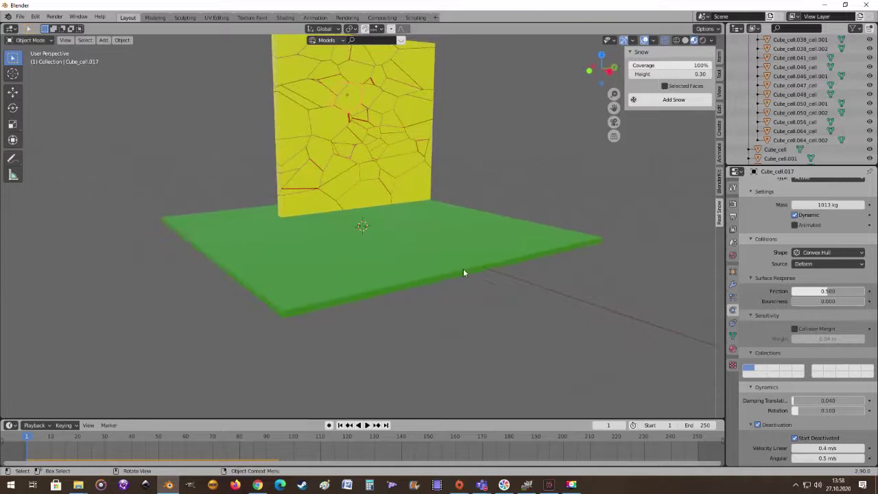
- Select the inner fragment in the upper middle of the wall and keyframe its rigid body Dynamic setting as enabled at frame 1
left_click(347, 66)
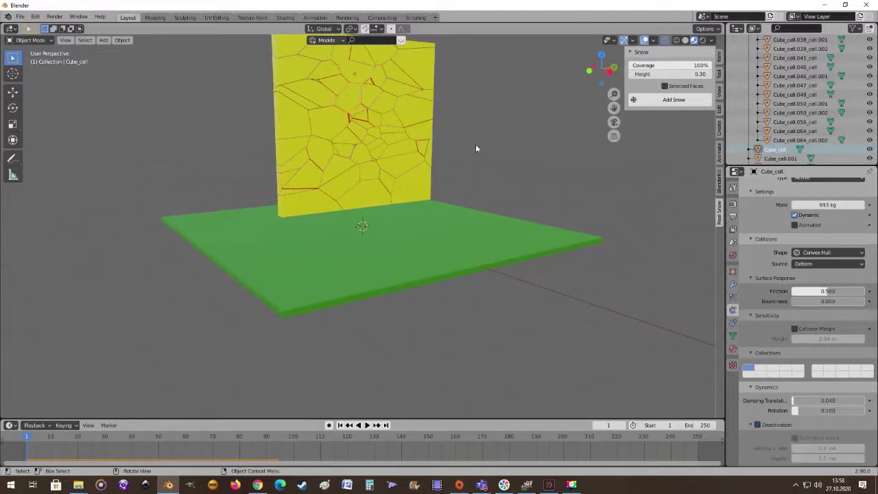
scroll(759, 365, "up", 1)
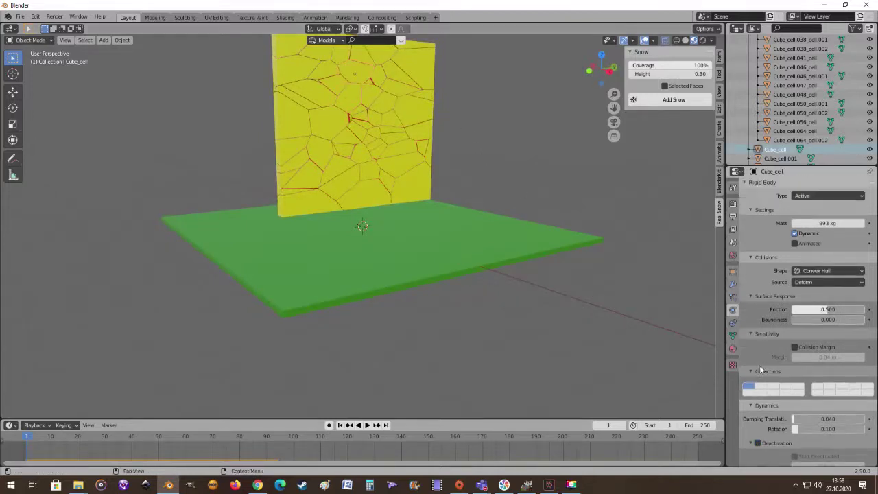
scroll(759, 365, "down", 1)
middle_click_drag(411, 240, 414, 261)
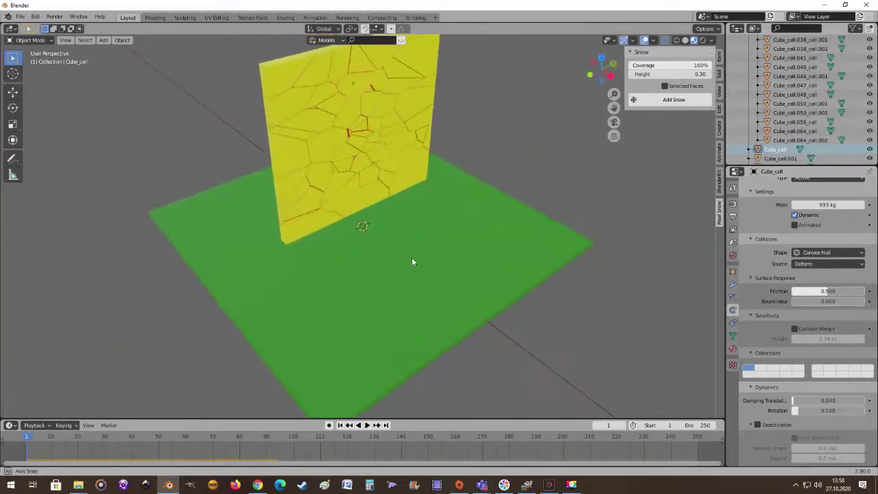
mouse_move(549, 251)
middle_mouse_down()
mouse_move(523, 257)
mouse_move(537, 257)
middle_mouse_up()
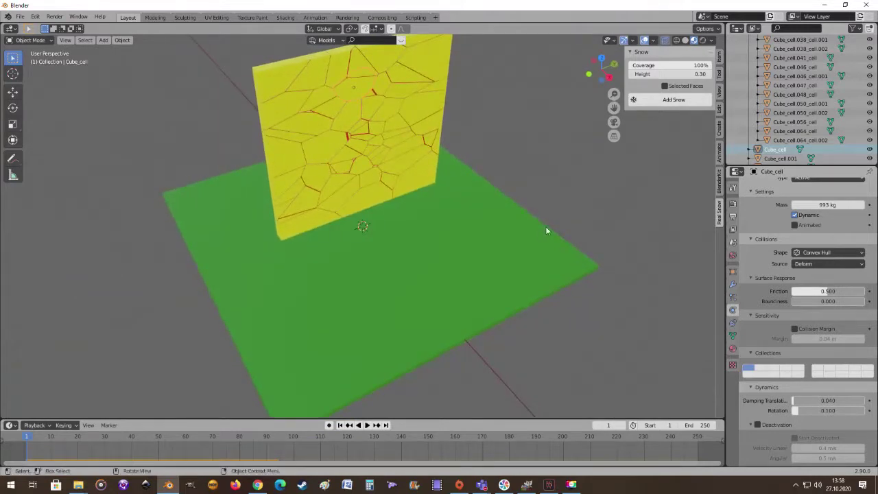
middle_click_drag(558, 230, 607, 226)
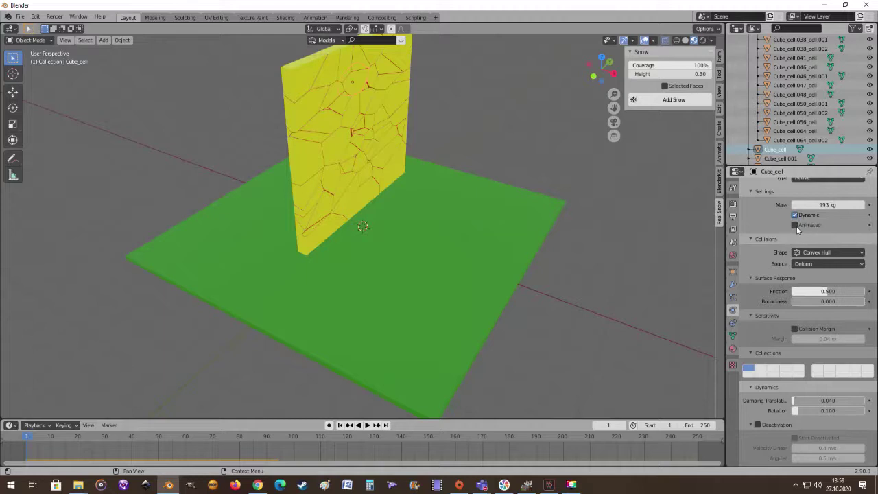
middle_click_drag(420, 153, 384, 158)
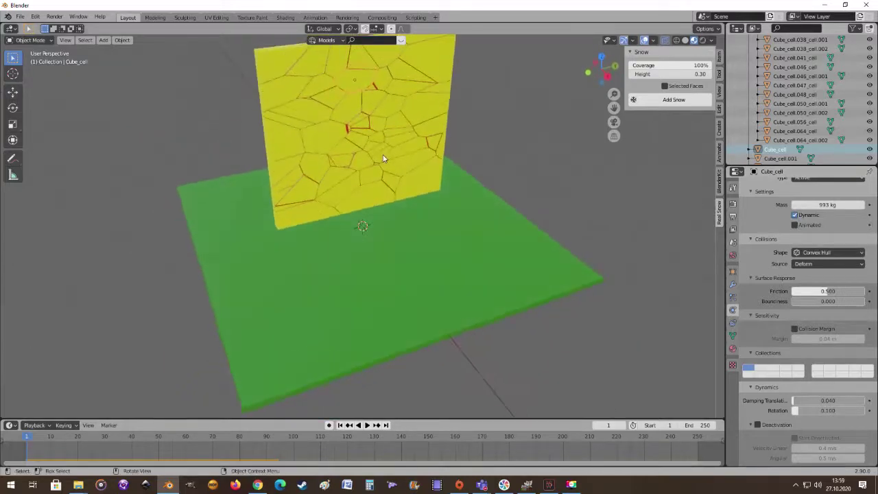
scroll(378, 151, "down", 2)
scroll(373, 149, "up", 1)
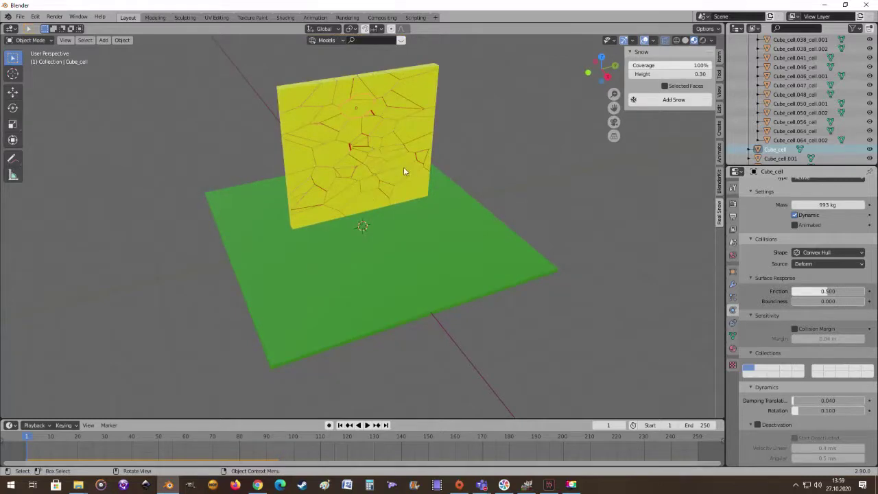
scroll(359, 146, "up", 1)
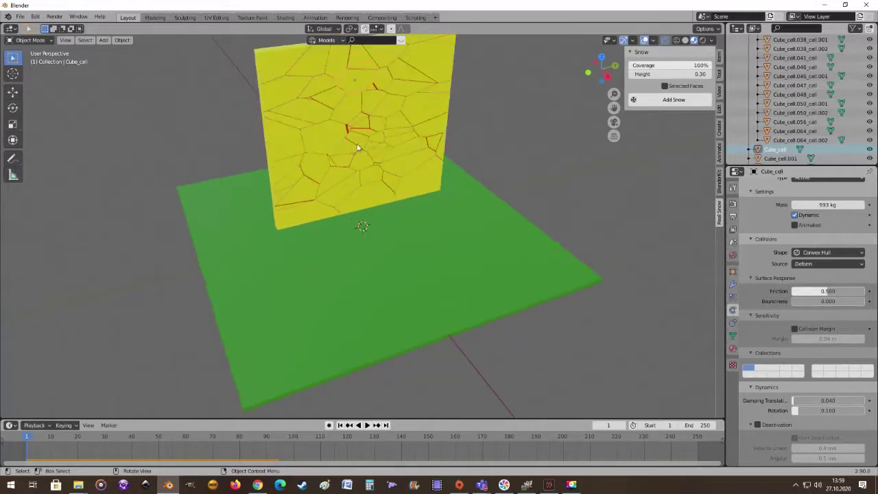
scroll(365, 139, "down", 1)
scroll(365, 140, "down", 1)
mouse_move(364, 143)
middle_mouse_down()
mouse_move(333, 121)
mouse_move(367, 128)
middle_mouse_up()
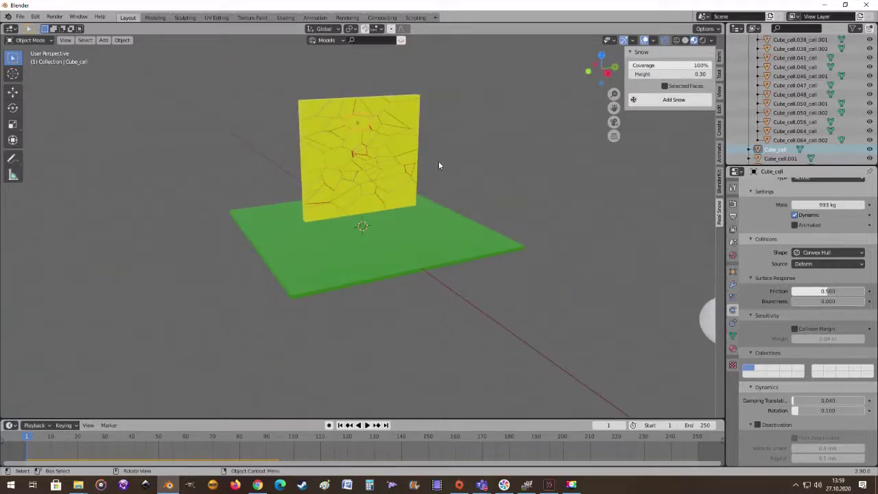
middle_click_drag(358, 199, 371, 196)
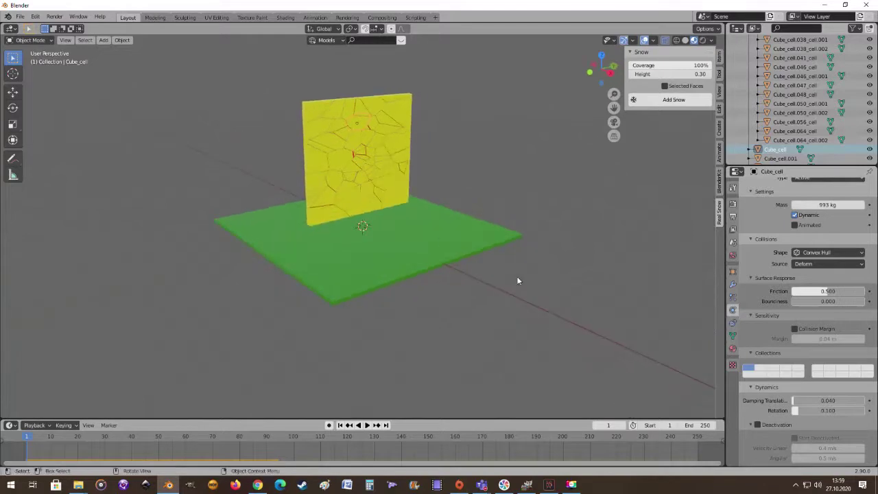
left_click(794, 215)
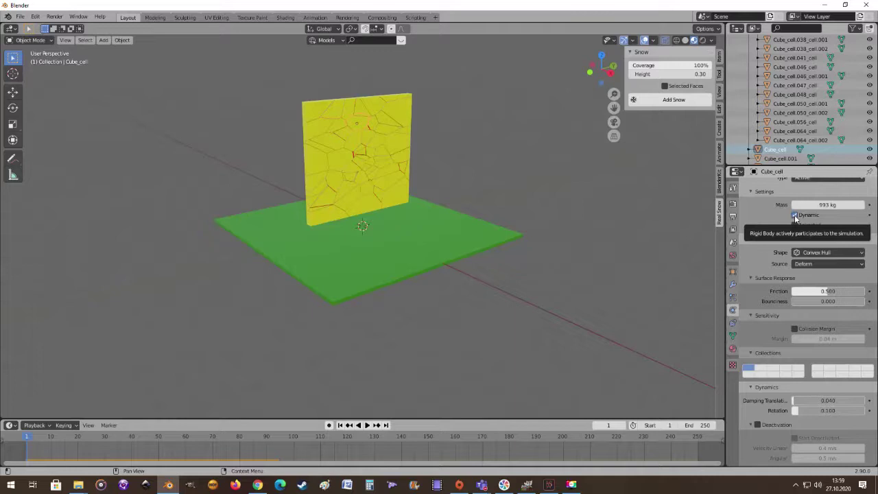
key("i")
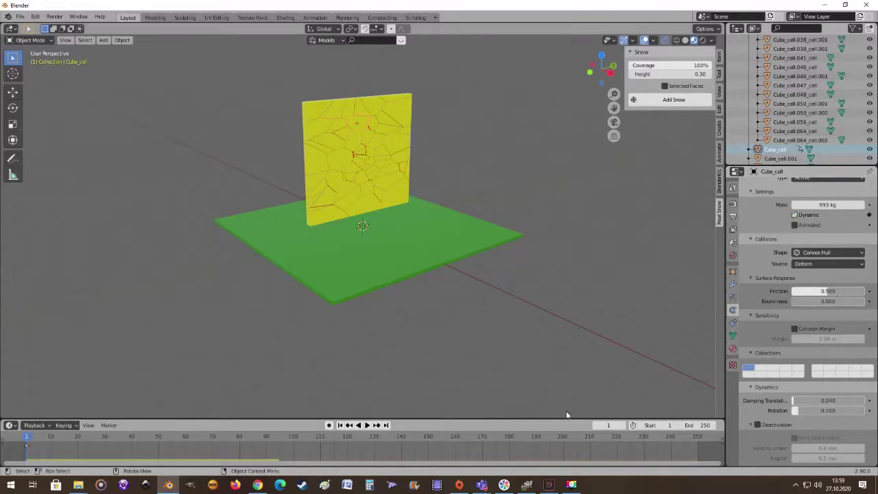
- Advance the simulation frame by frame to frame 14 and check the ball's distance to the wall from the side
left_click(596, 425)
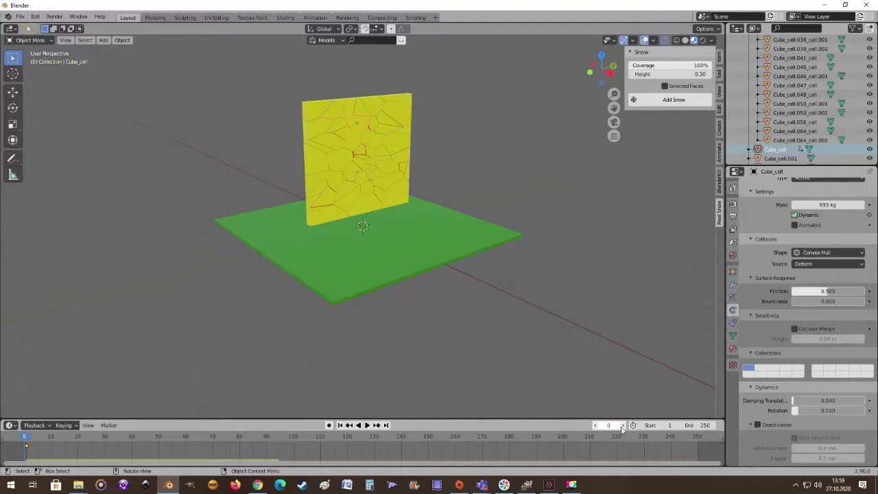
left_click(621, 425)
left_click(621, 426)
left_click(621, 425)
left_click(621, 425)
left_click(621, 426)
left_click(622, 426)
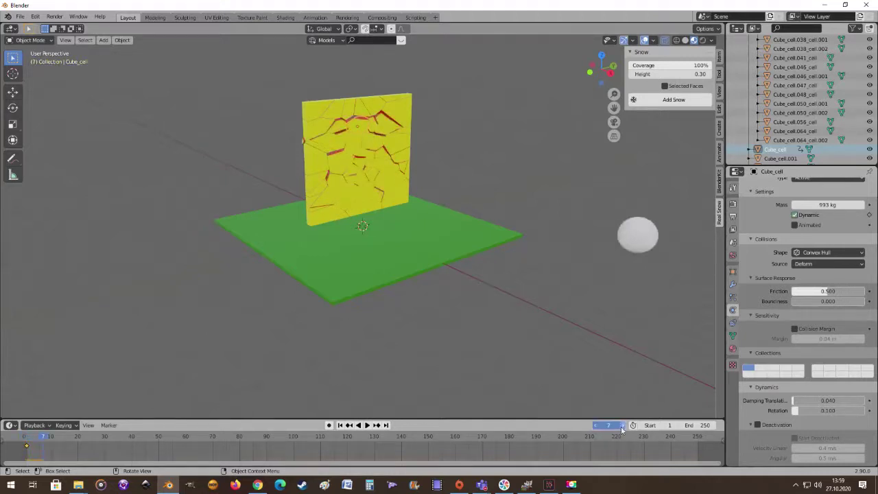
left_click(622, 425)
left_click(621, 425)
left_click(622, 425)
left_click(621, 425)
left_click(621, 425)
left_click(622, 426)
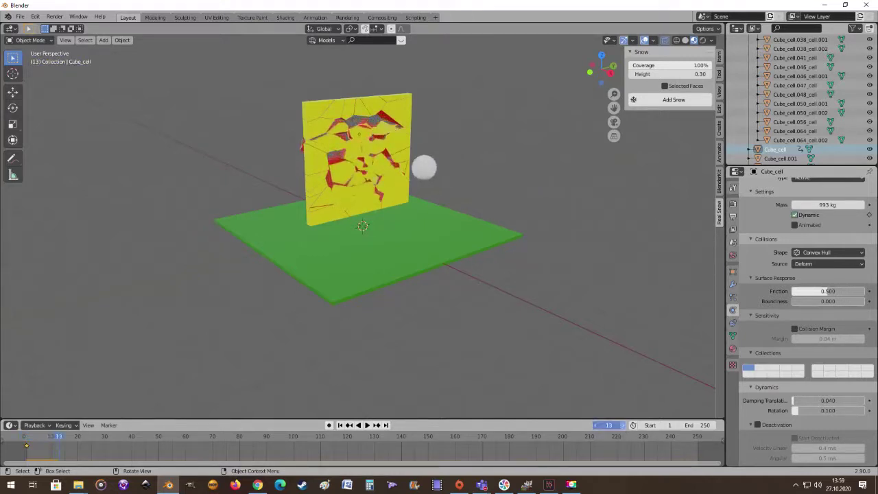
left_click(622, 425)
middle_click_drag(481, 343, 521, 336)
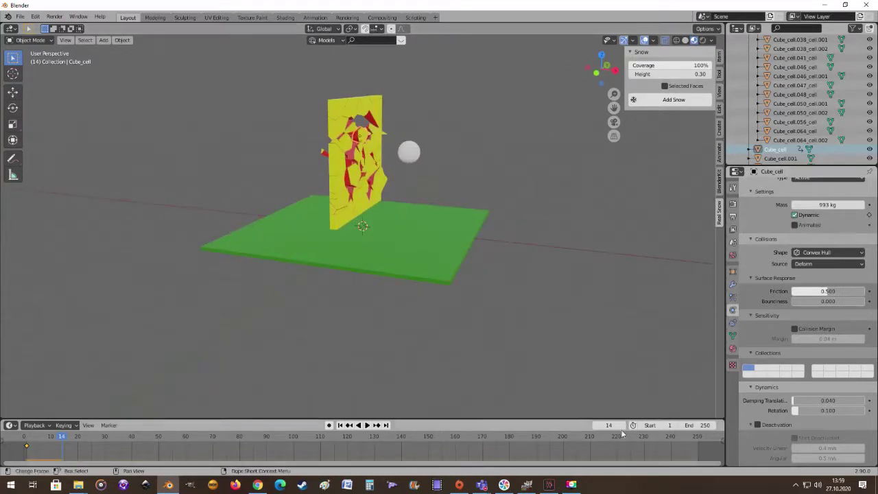
- Return to frame 1 and keyframe the selected fragment's Dynamic setting as disabled
key("shift+Left")
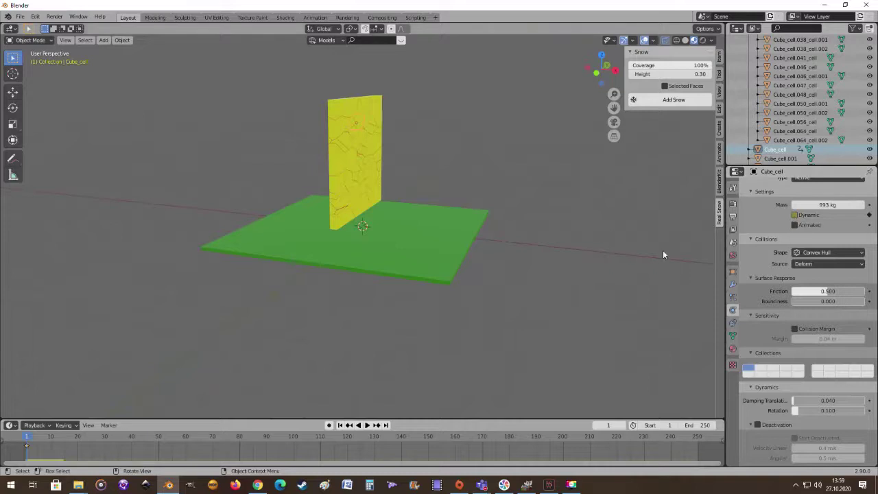
middle_click_drag(477, 190, 502, 344)
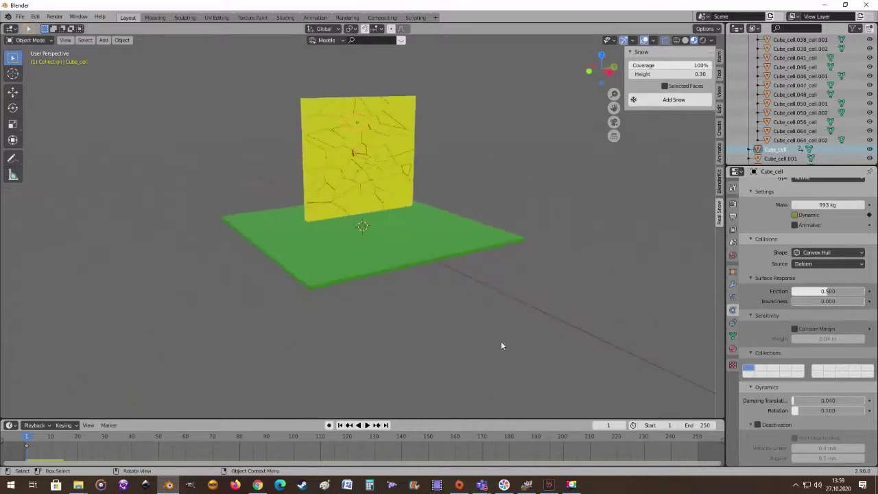
- Advance the simulation to frame 16, checking from several angles when the ball reaches the wall
left_click_drag(617, 425, 623, 426)
left_click(622, 425)
left_click(623, 425)
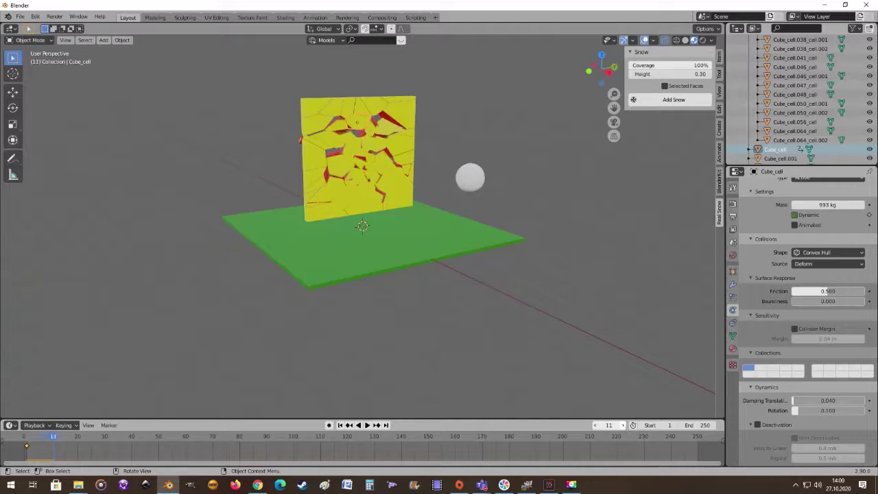
left_click(623, 425)
left_click(622, 425)
left_click(622, 425)
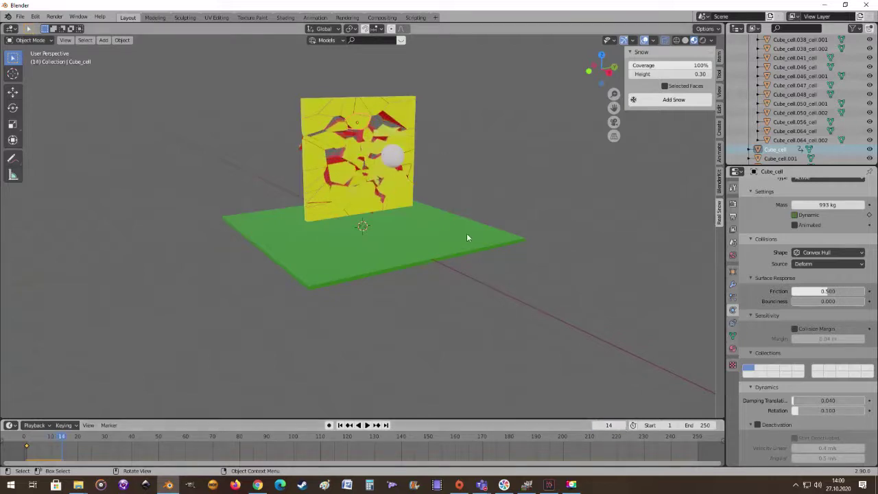
middle_click_drag(466, 238, 525, 245)
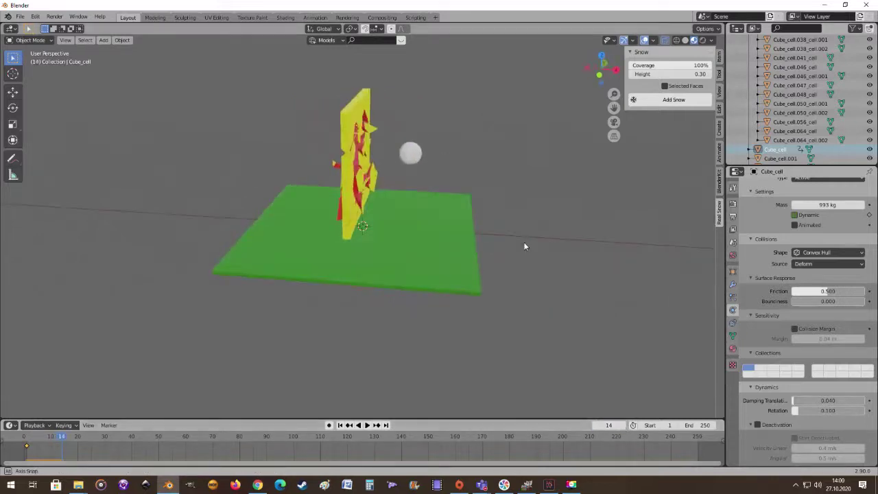
left_click(624, 425)
middle_click_drag(559, 254, 573, 231)
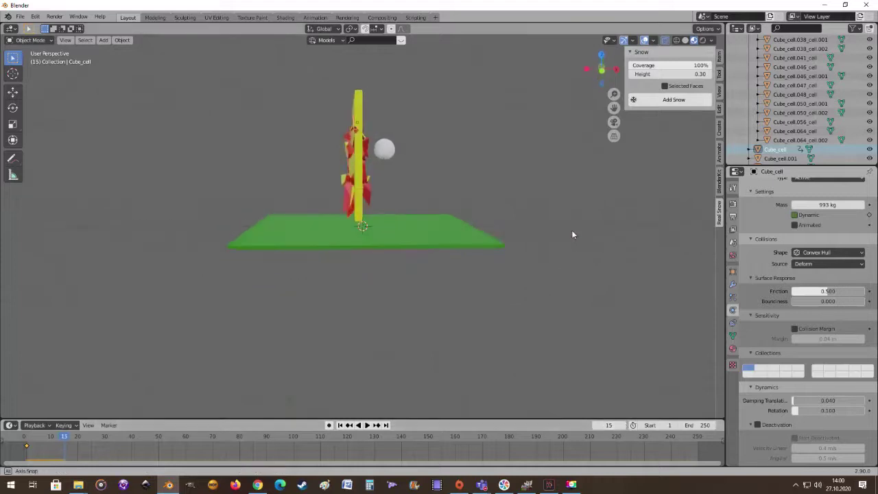
left_click(622, 426)
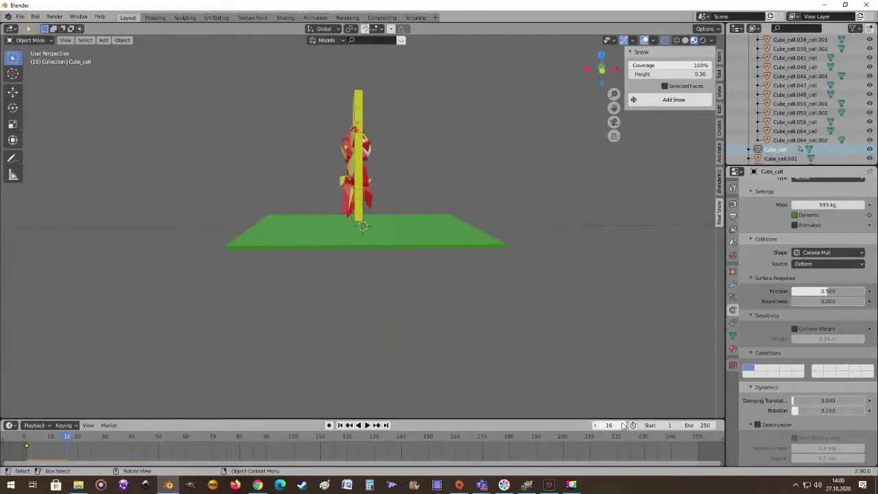
middle_click_drag(542, 329, 572, 337)
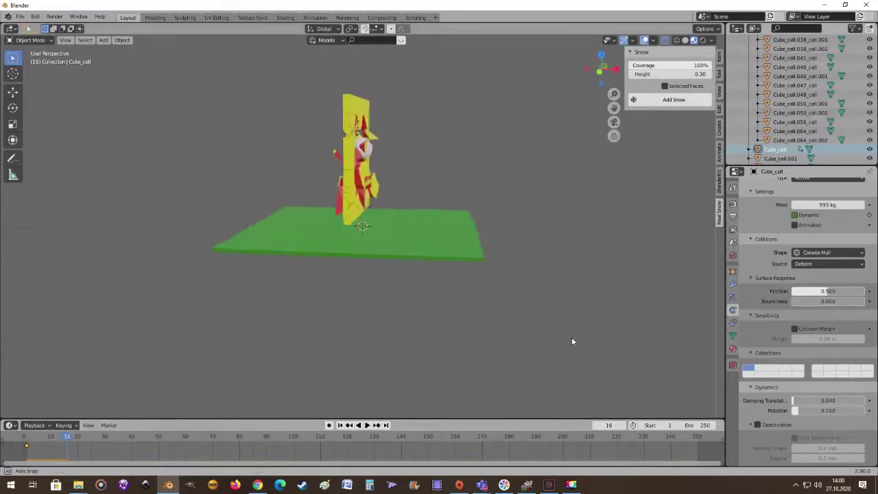
- Compare the frames around the impact, settle on frame 14, and keyframe the fragment's disabled Dynamic setting there
left_click(594, 426)
middle_click_drag(485, 261, 484, 279)
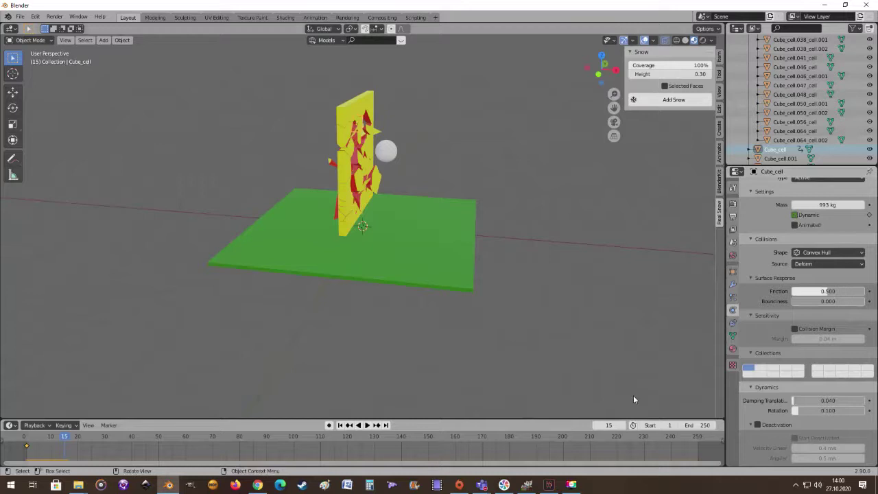
left_click(624, 426)
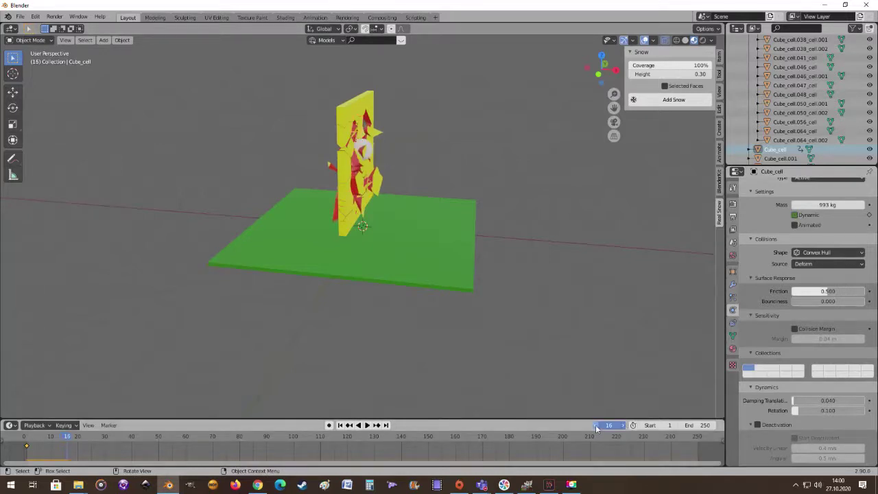
left_click(595, 425)
left_click(596, 425)
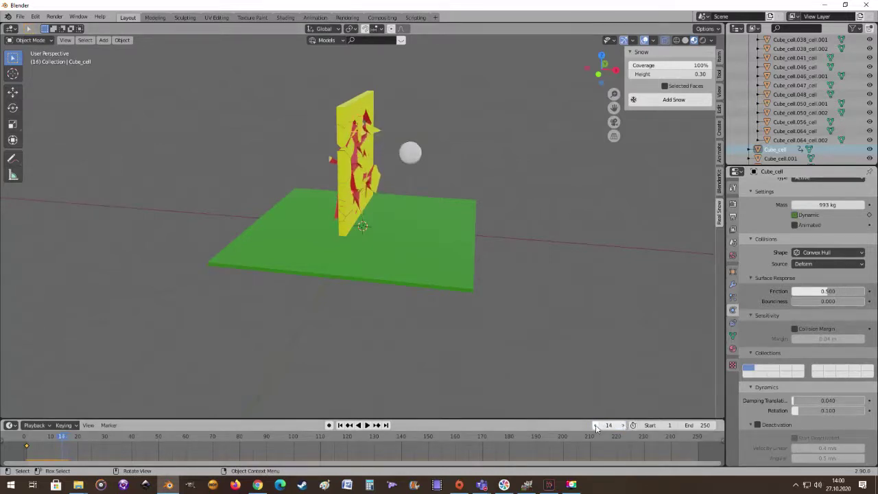
left_click(869, 215)
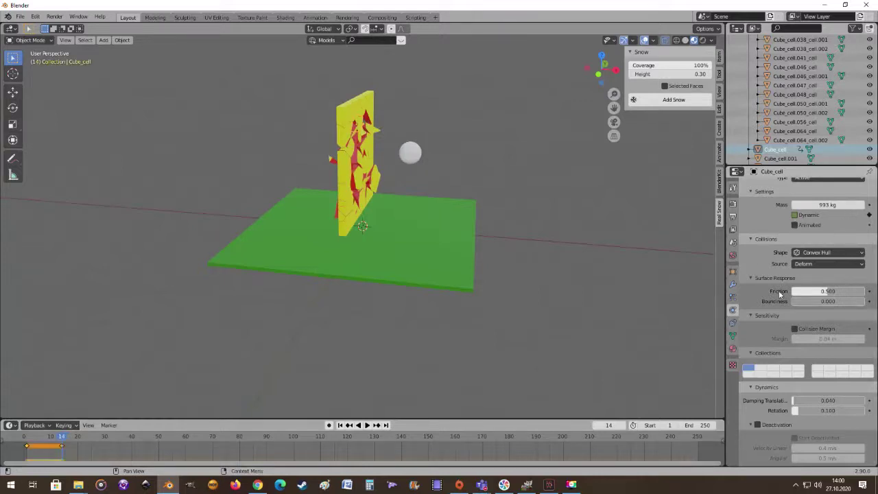
- Move to frame 15 and enable Dynamic for the selected fragment
key("Right")
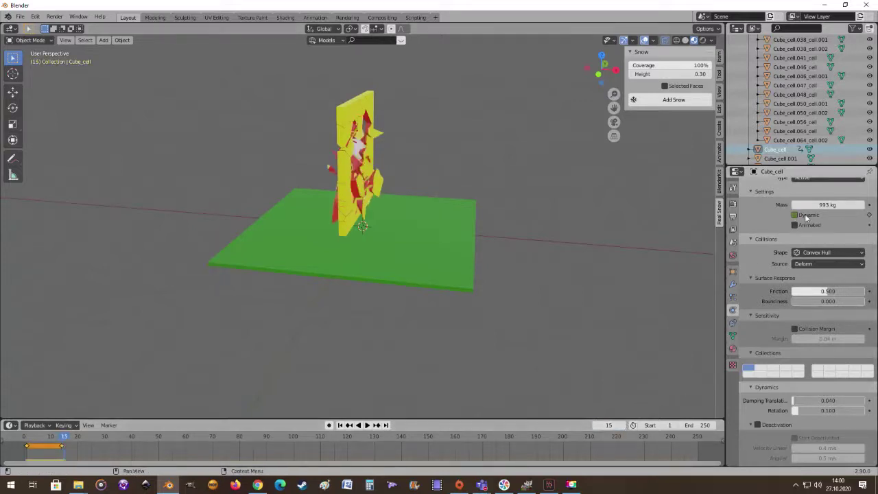
middle_click_drag(584, 177, 510, 172)
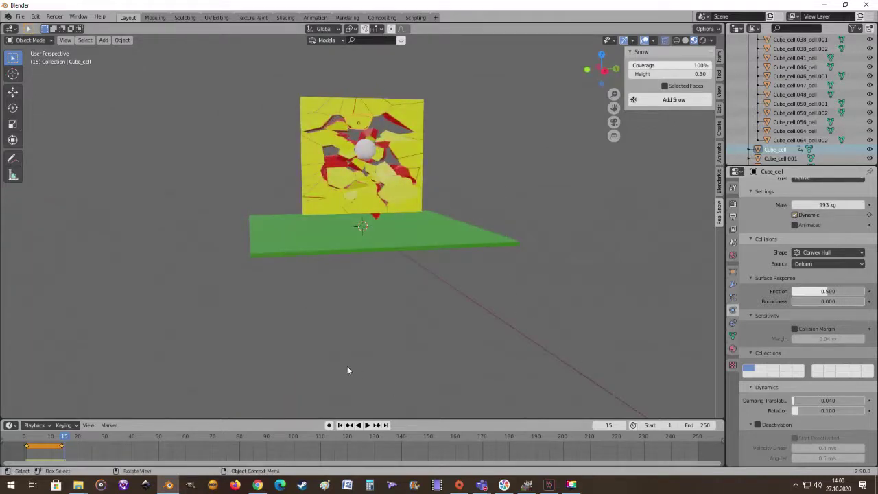
middle_click_drag(412, 260, 503, 297)
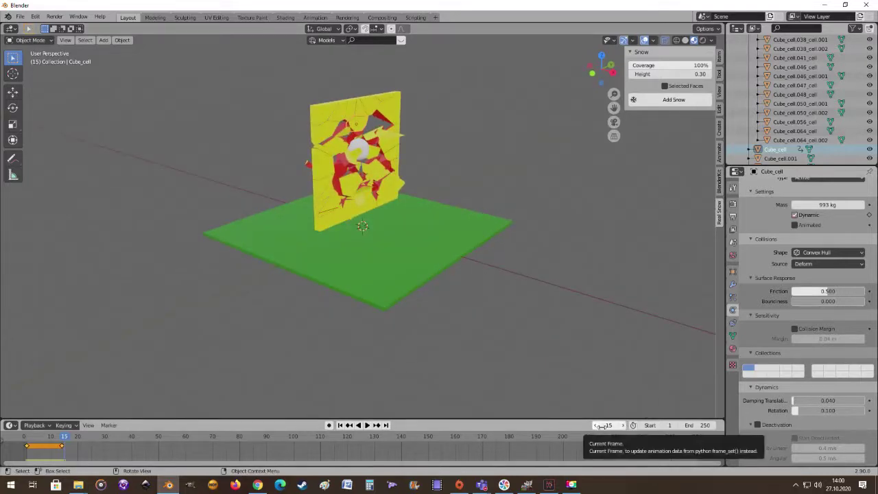
- Return to frame 1 and examine the intact wall up close and from the front
left_click(601, 426)
key("shift+Left")
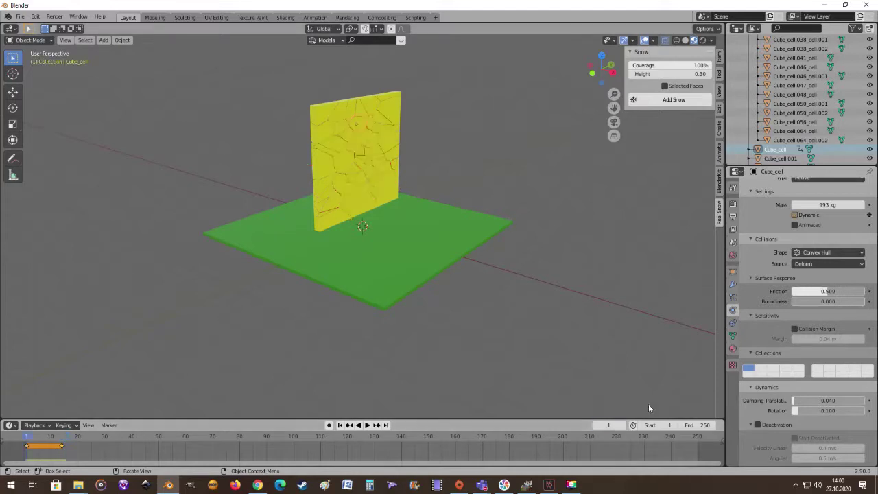
scroll(475, 203, "up", 3)
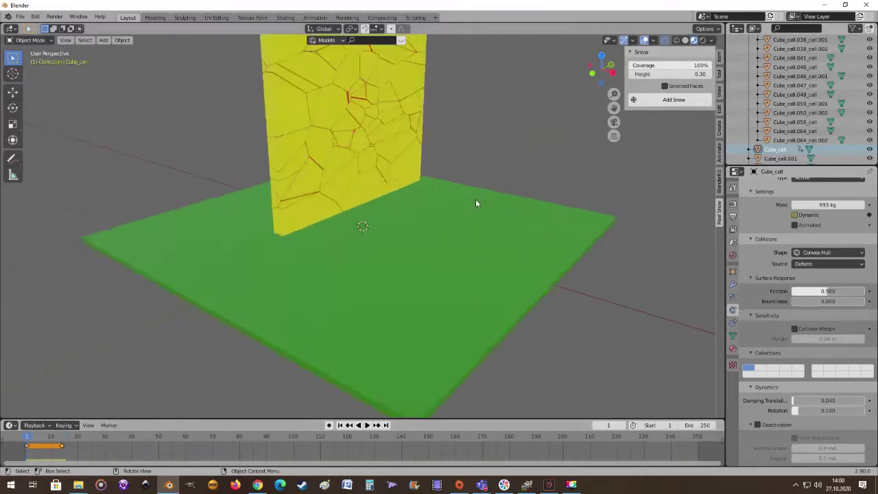
scroll(453, 203, "down", 3)
middle_click_drag(443, 203, 401, 210)
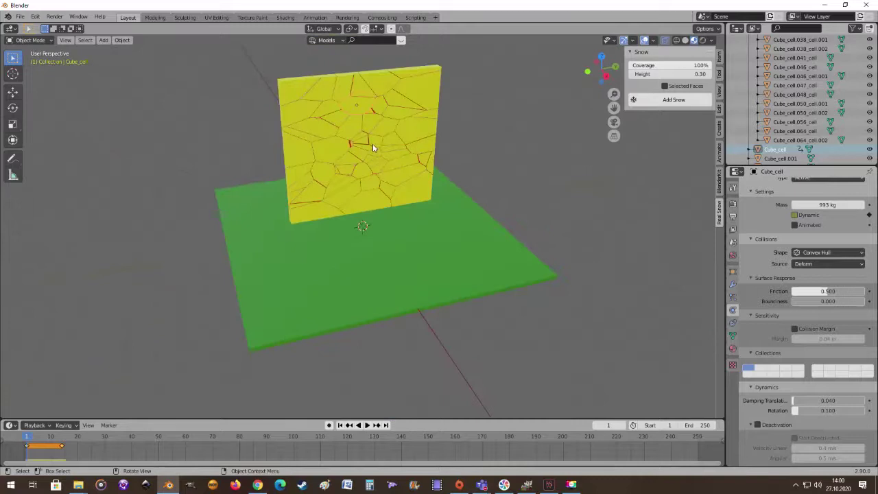
middle_click_drag(293, 199, 352, 78)
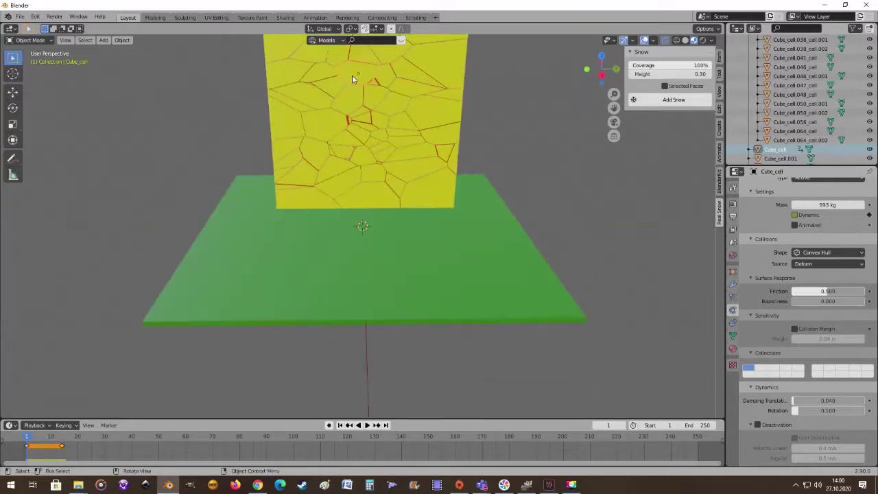
- Box-select all wall fragments from the front view, keeping the keyframed Cube_cell fragment active
middle_click_drag(361, 130, 640, 111)
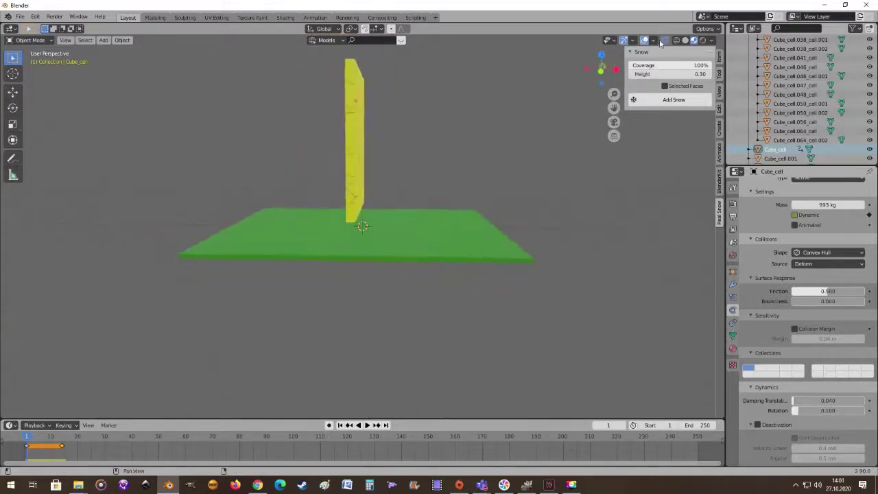
key("KP_1")
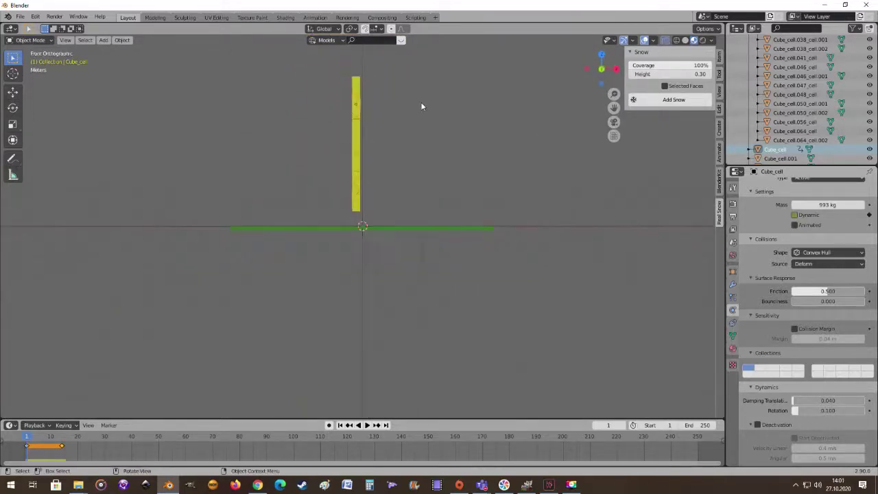
key("b")
left_click_drag(322, 70, 404, 221)
middle_click_drag(452, 205, 366, 186)
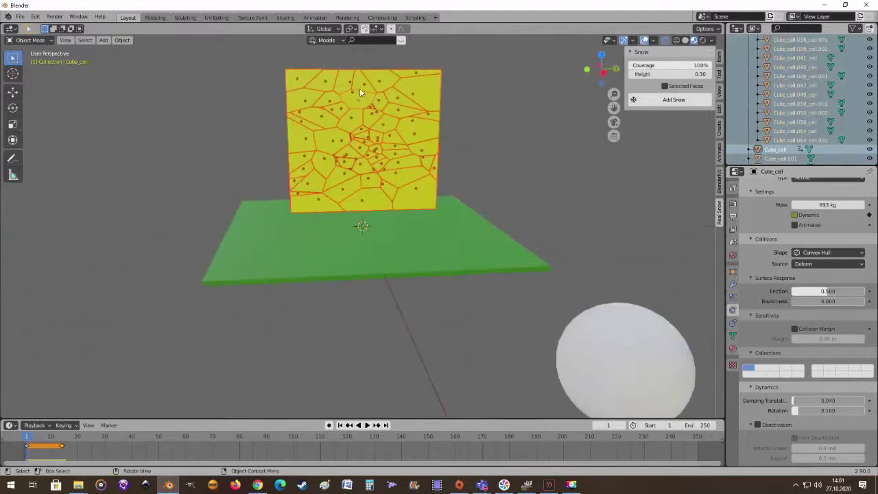
scroll(359, 88, "up", 1)
middle_click_drag(359, 101, 373, 143)
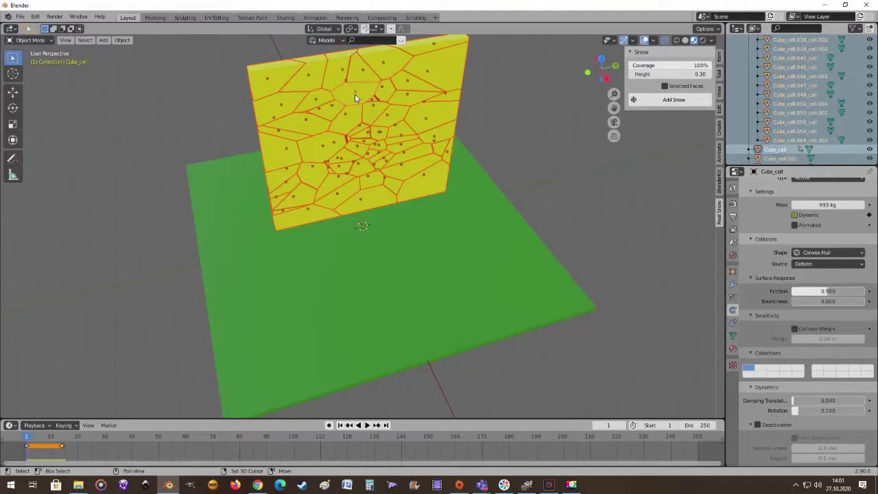
scroll(803, 274, "up", 3)
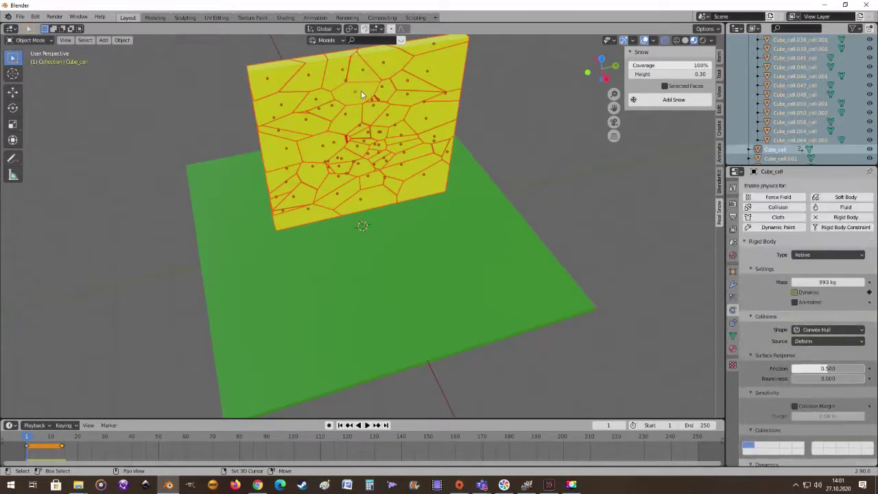
middle_click_drag(515, 207, 524, 198)
scroll(378, 181, "down", 3)
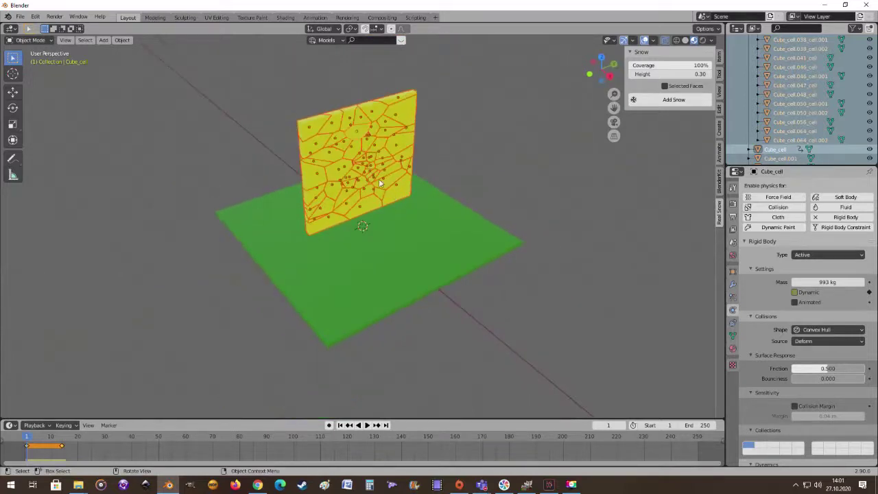
- Copy the rigid body settings from the active fragment to all selected wall fragments
left_click(128, 40)
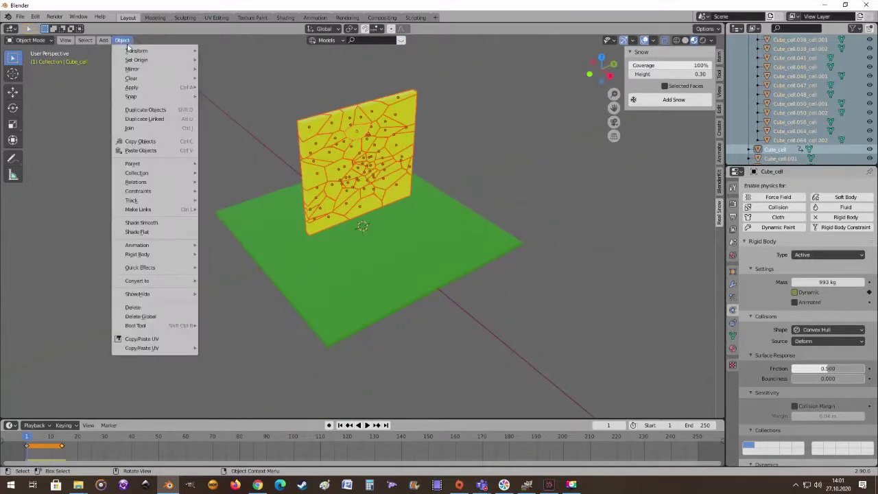
mouse_move(163, 258)
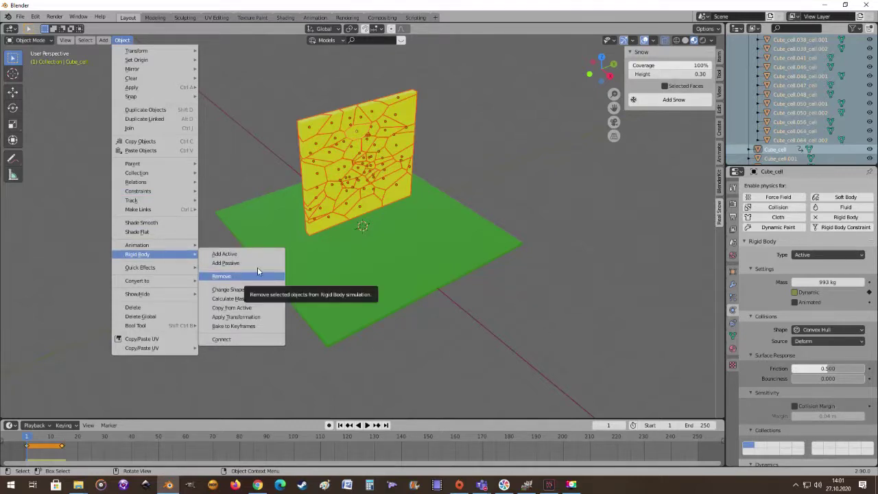
left_click(259, 312)
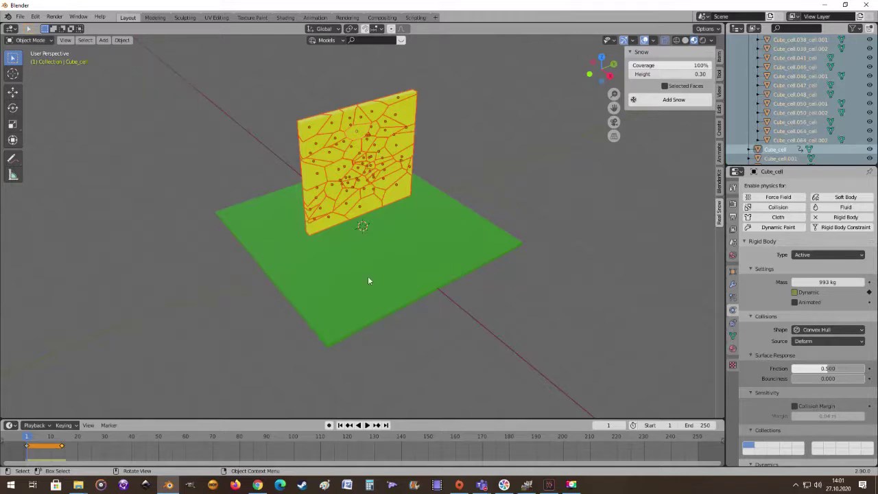
- Compare the Dynamic keyframes of a neighbouring fragment with those of Cube_cell, and restore the selection of all wall fragments
middle_click_drag(368, 280, 413, 245)
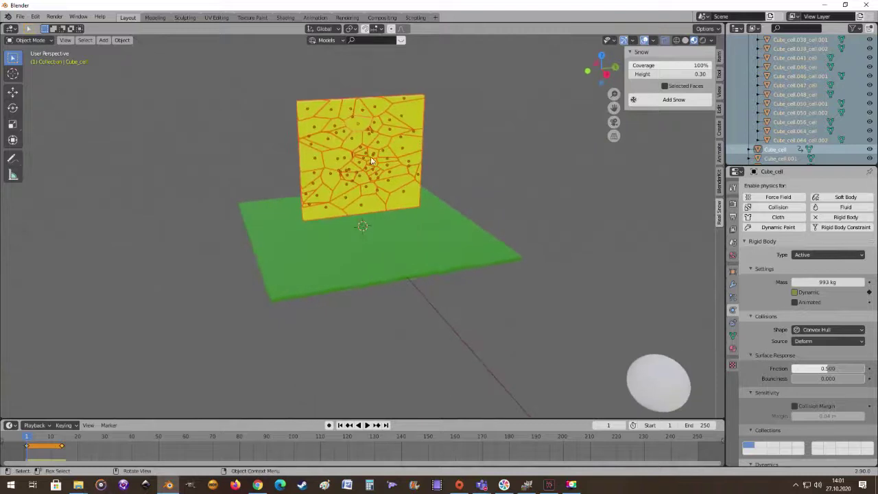
left_click(355, 145)
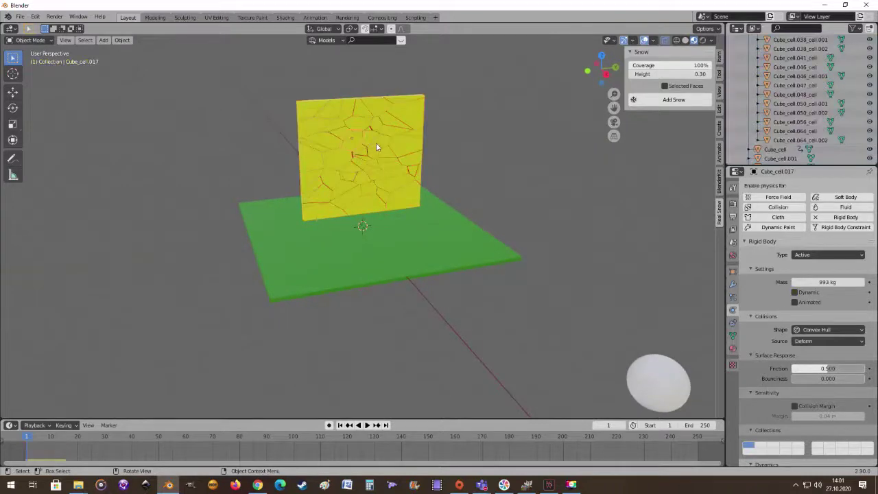
left_click(360, 126)
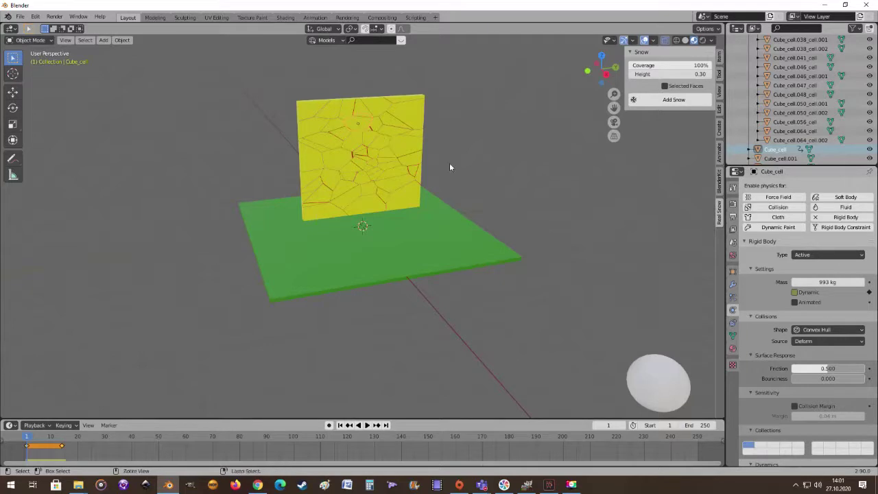
key("ctrl+z")
key("ctrl+shift+z")
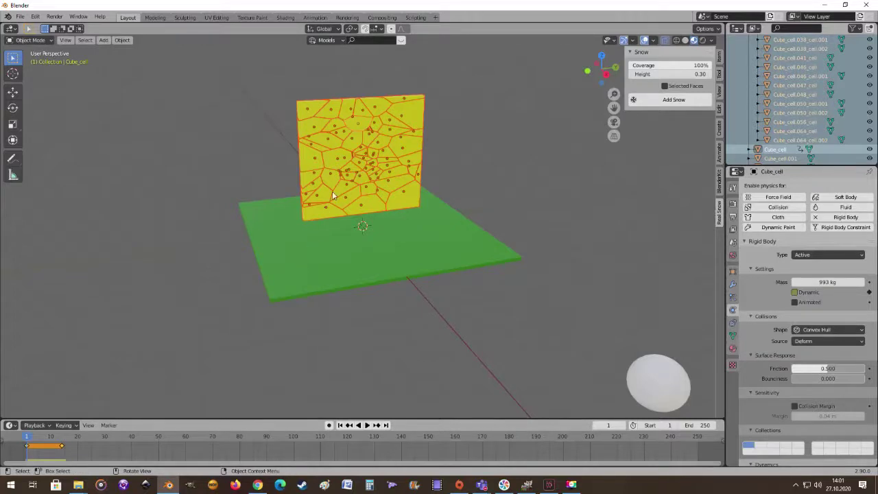
middle_click_drag(332, 197, 376, 200)
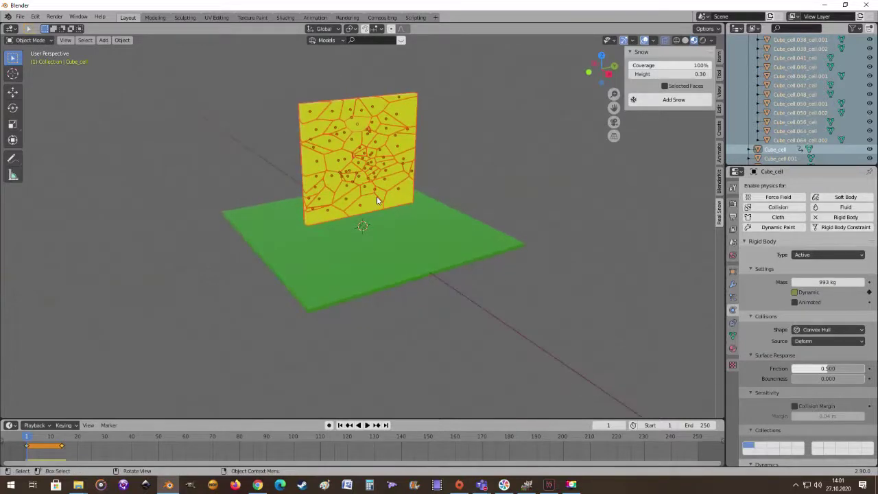
key("ctrl+c")
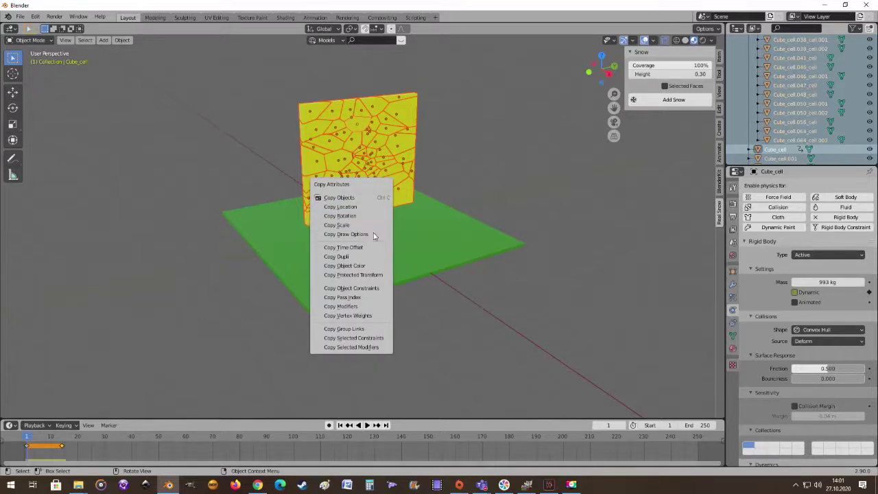
left_click(374, 227)
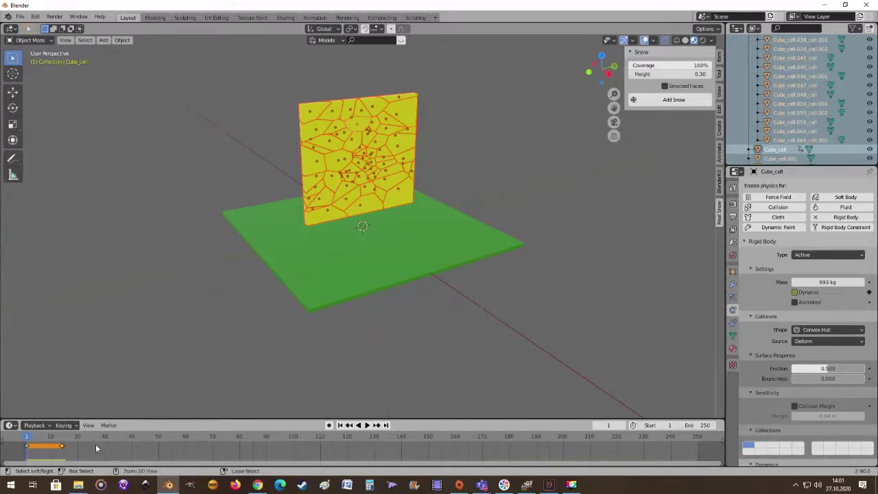
- Link the active fragment's animation data to all selected wall fragments, and select one fragment to check its keyframes
left_click(121, 41)
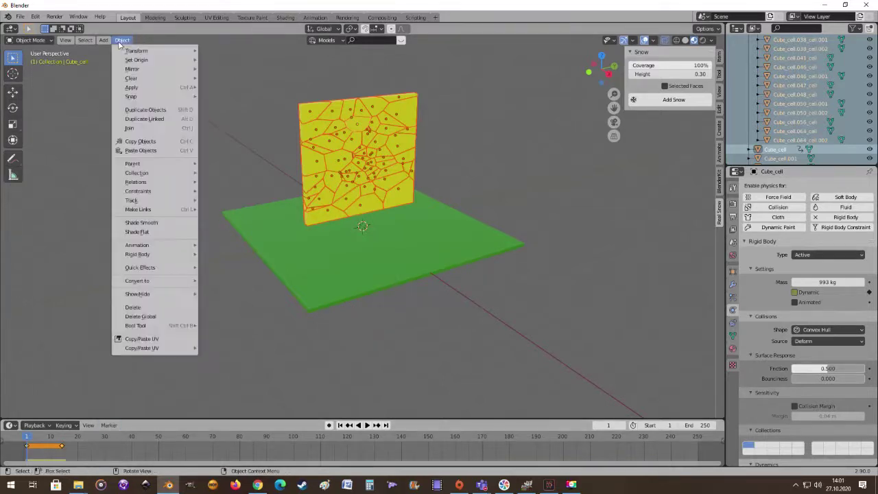
mouse_move(157, 213)
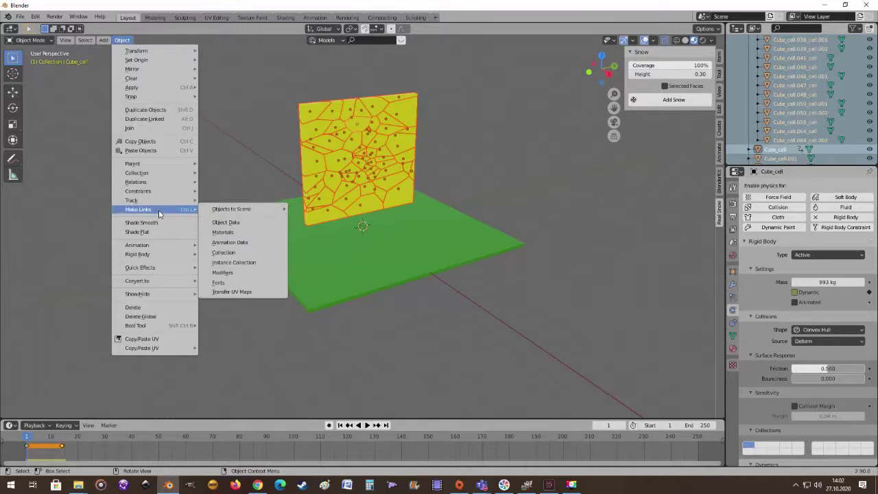
left_click(244, 244)
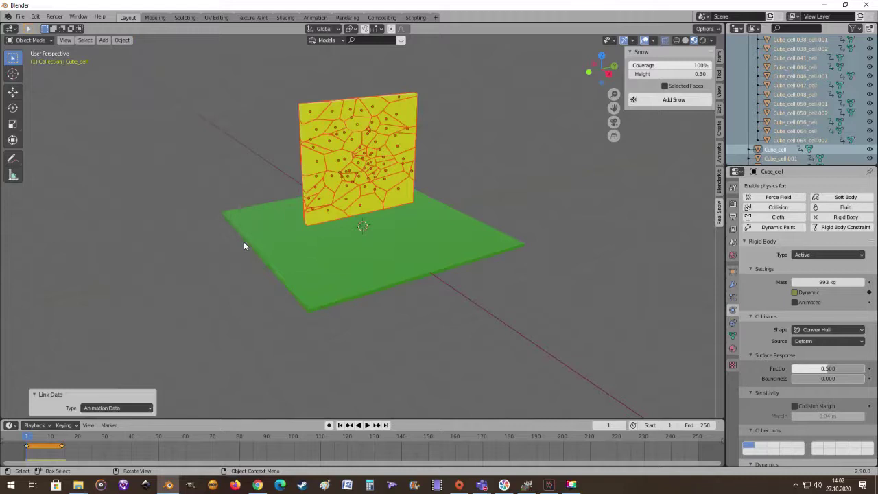
left_click(340, 157)
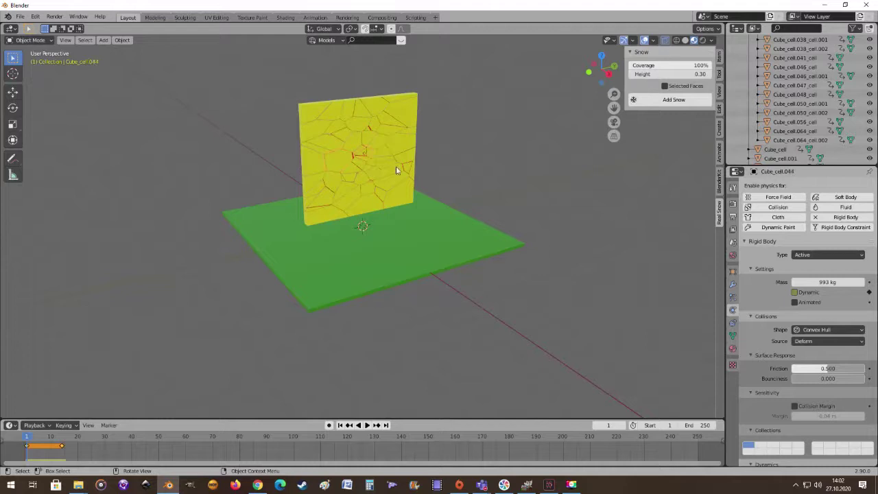
- Play the simulation from frame 1 and watch how the ball hits the wall
scroll(395, 160, "up", 3)
scroll(395, 158, "down", 3)
scroll(397, 156, "up", 1)
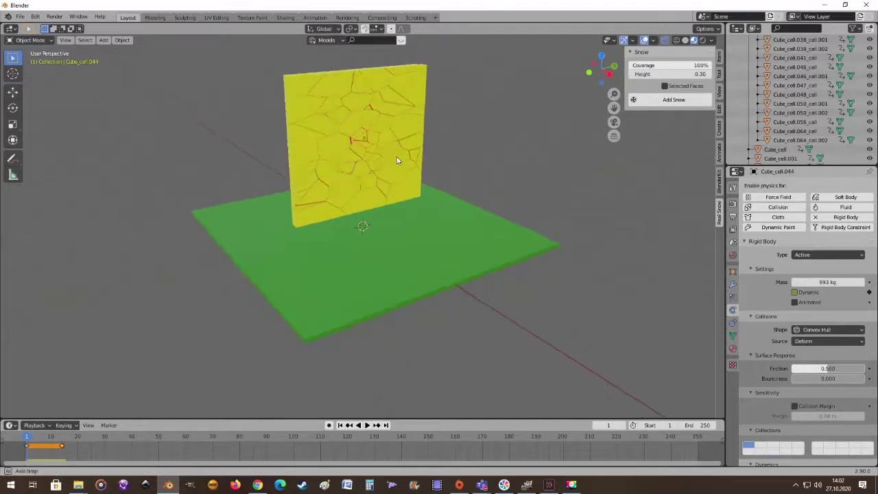
middle_click_drag(396, 159, 424, 150)
scroll(435, 157, "down", 5)
middle_click_drag(462, 172, 476, 169)
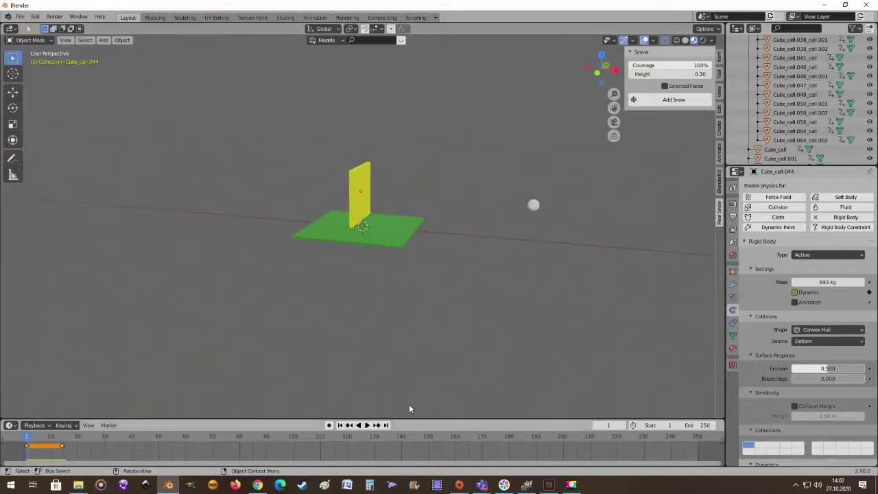
left_click(367, 425)
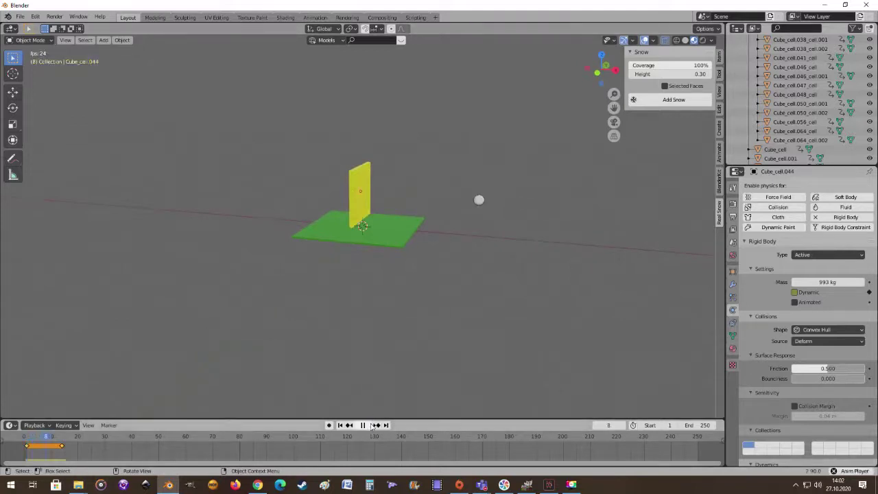
scroll(418, 227, "up", 3)
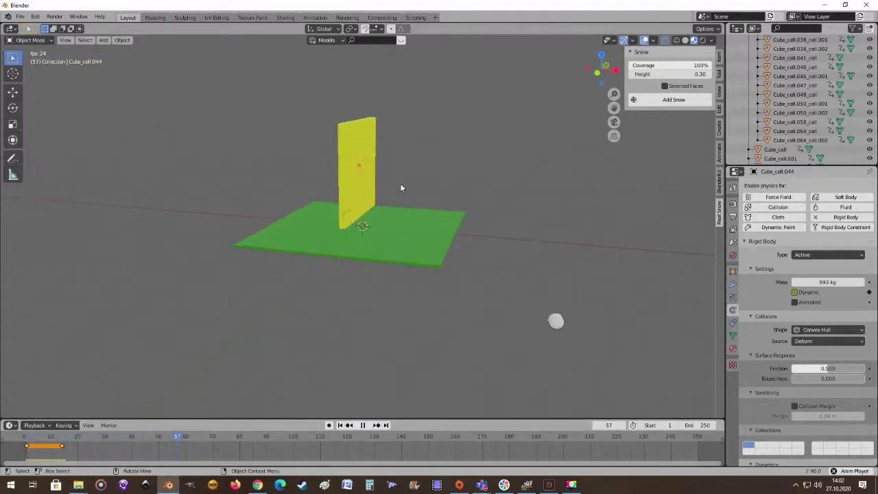
- Select several fragments during playback to check their Dynamic setting, ending with Cube_cell, and cancel playback to return to frame 1
left_click(368, 155)
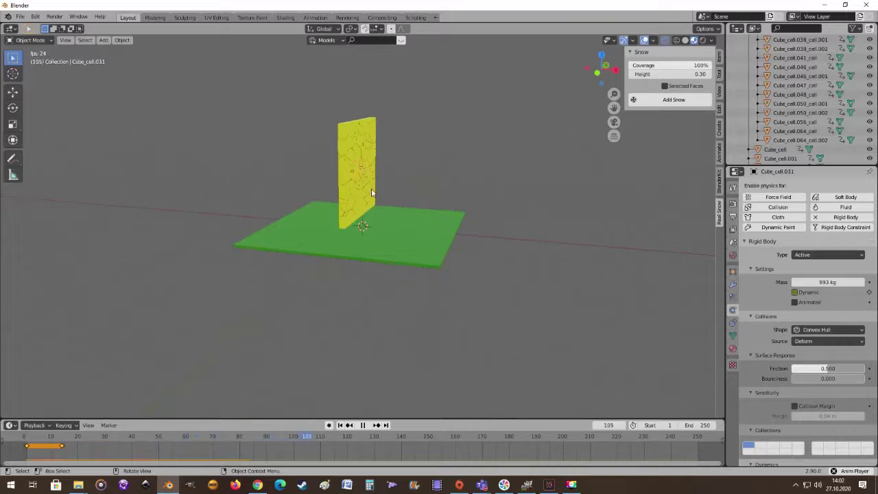
middle_click_drag(394, 202, 374, 209)
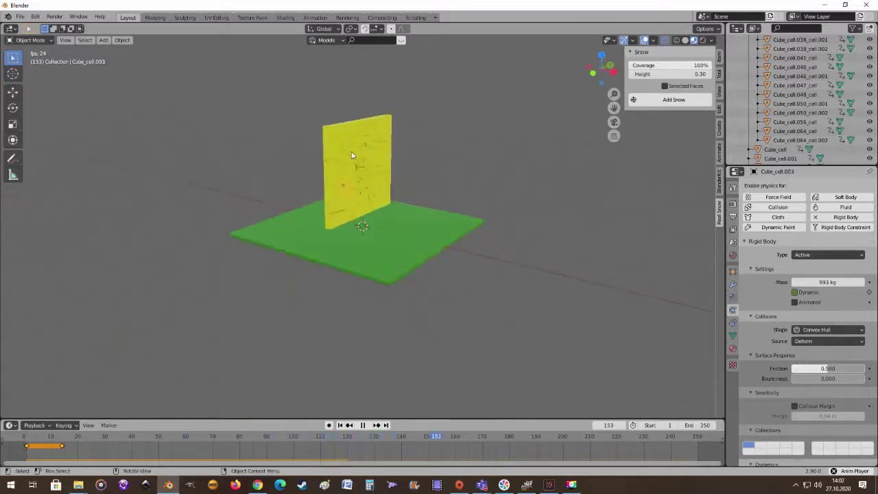
left_click(358, 171)
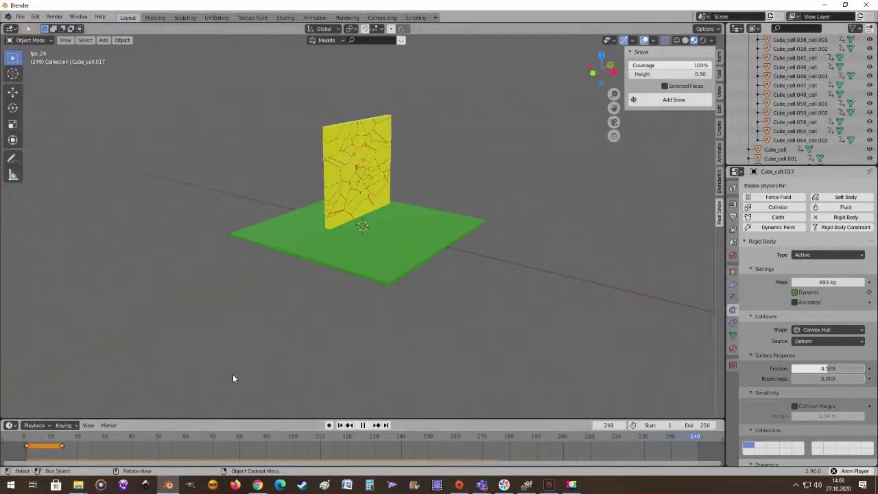
scroll(240, 364, "up", 3)
middle_click_drag(294, 274, 382, 115)
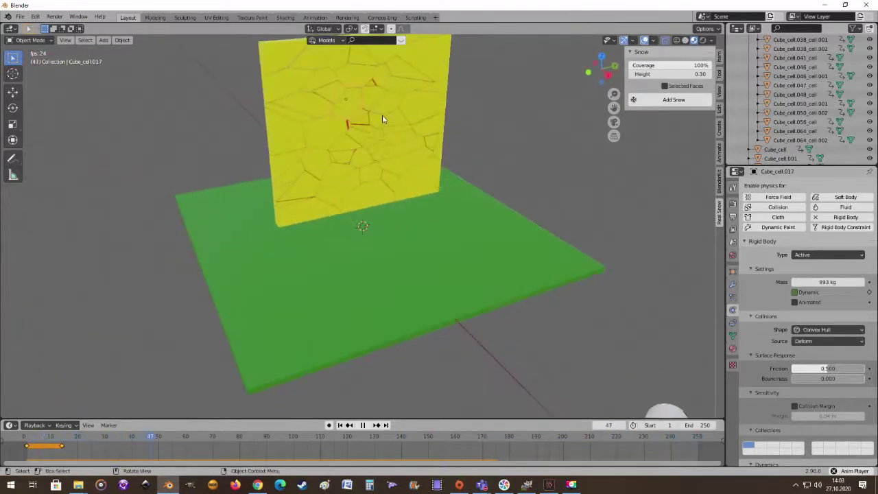
left_click(360, 82)
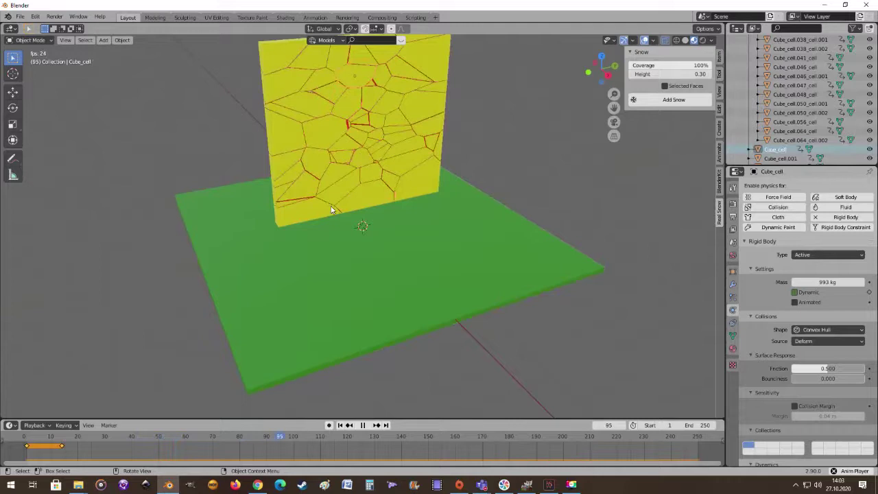
key("Escape")
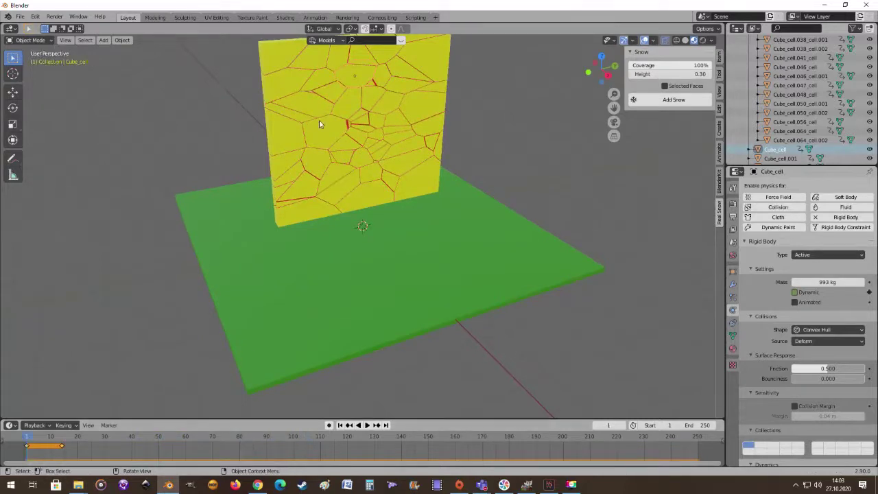
- Advance to frame 15, enable Dynamic for the Cube_cell fragment and keyframe the setting there
middle_click_drag(319, 124, 412, 205)
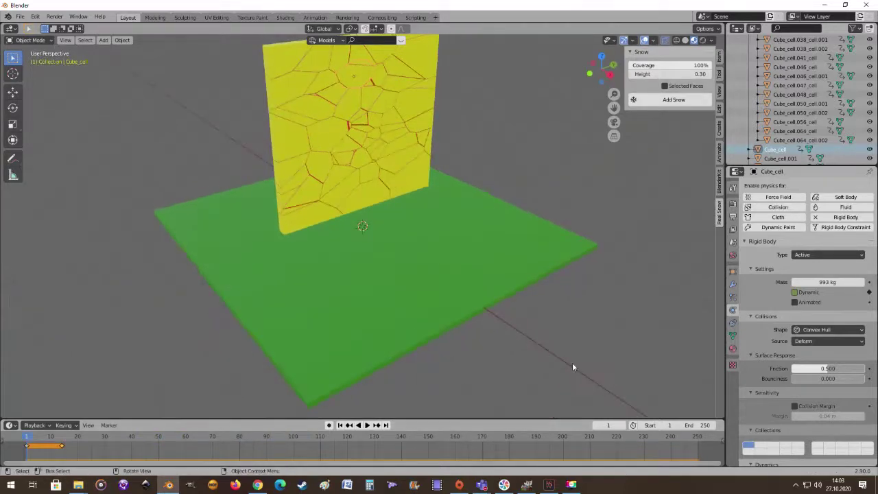
left_click(622, 426)
left_click(622, 425)
left_click(622, 425)
left_click(622, 426)
left_click(622, 425)
left_click(622, 425)
left_click(622, 425)
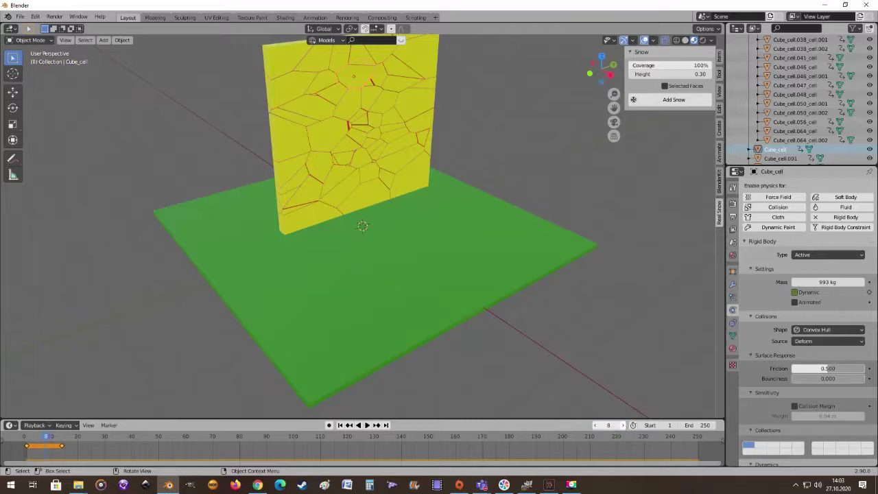
left_click(622, 425)
left_click(622, 425)
left_click(622, 425)
left_click(622, 425)
left_click(622, 425)
left_click(623, 425)
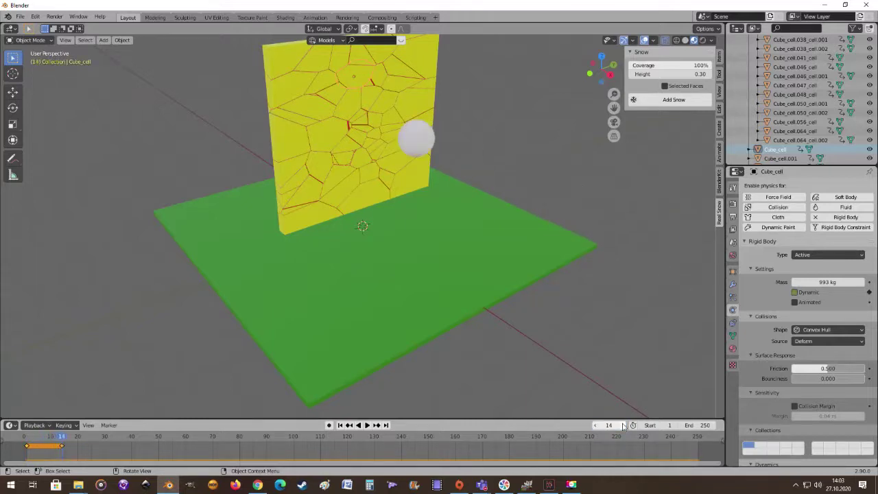
left_click(622, 426)
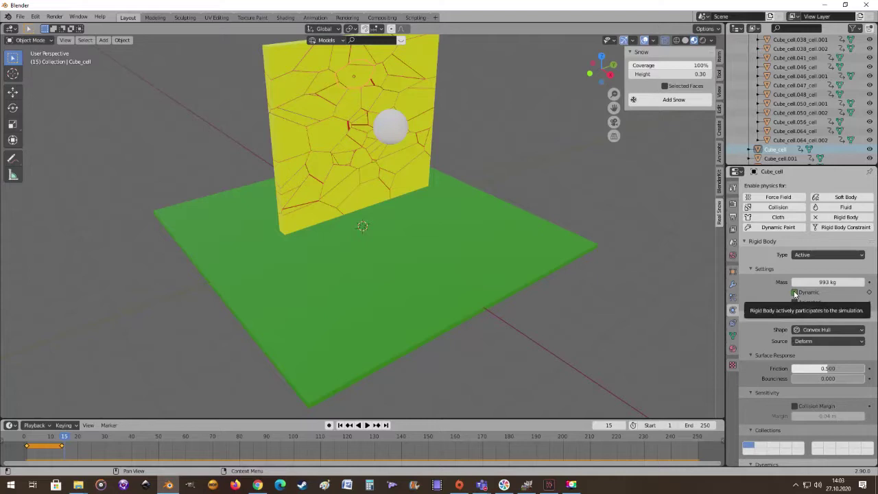
left_click(869, 292)
- Try to box-select all wall fragments in the front view at frame 15
middle_click_drag(700, 284, 513, 199)
key("KP_1")
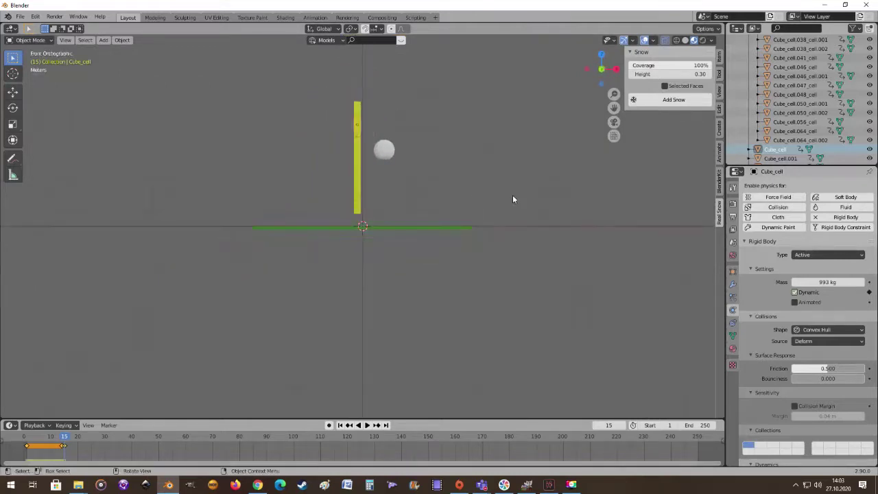
key("b")
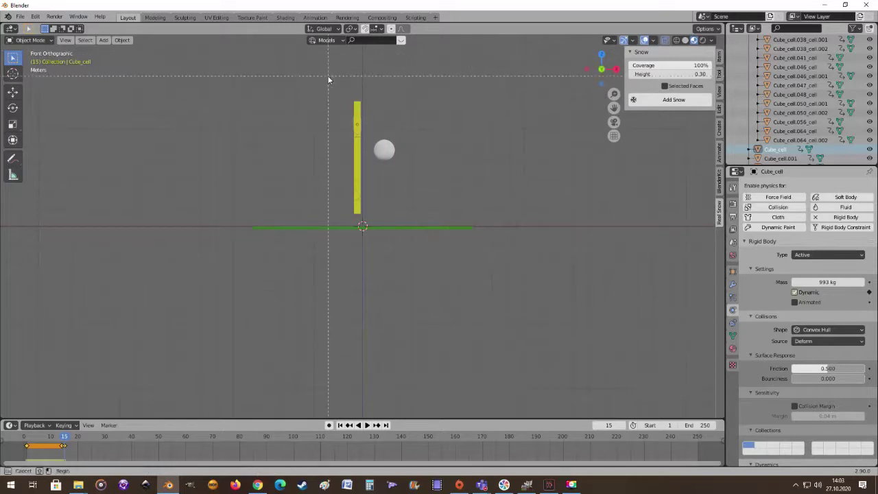
left_click_drag(329, 78, 368, 220)
left_click(369, 223)
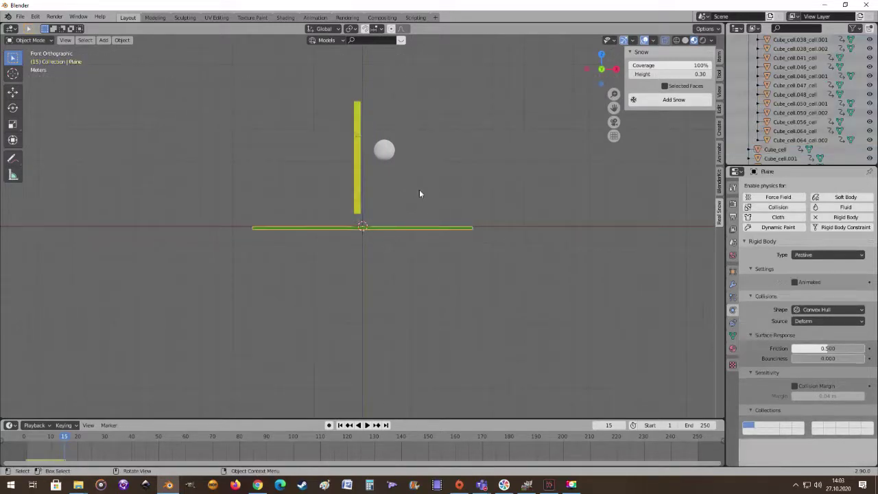
- Return to frame 1 and box-select all wall fragments in front view, making the Cube_cell fragment the active one
left_click(606, 424)
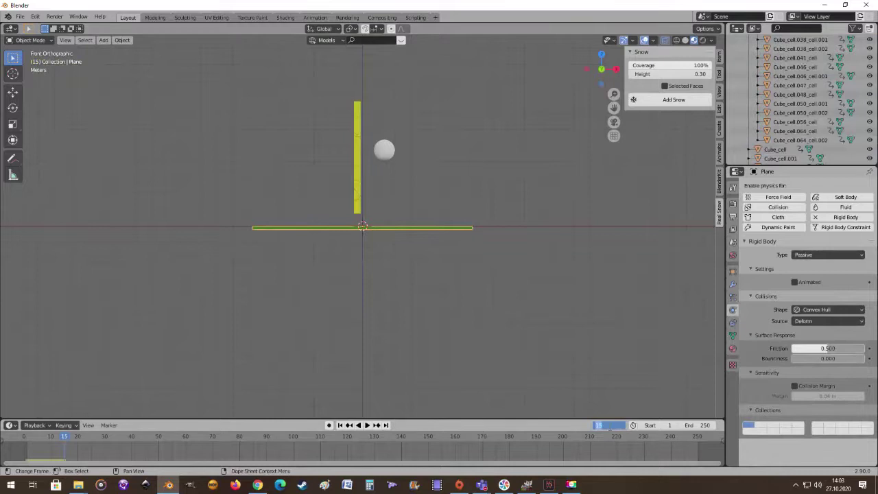
type("1")
key("Return")
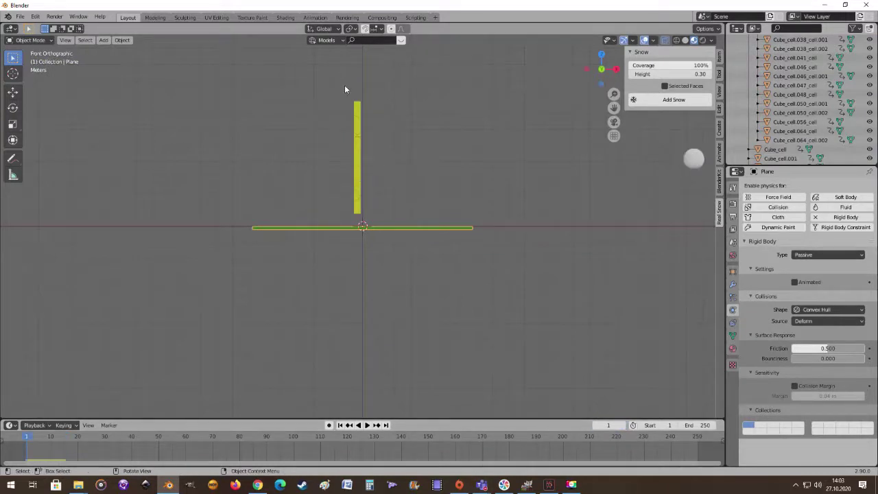
key("alt+a")
key("b")
left_click_drag(345, 96, 391, 220)
middle_click_drag(436, 148, 352, 133)
left_click(385, 142, "shift")
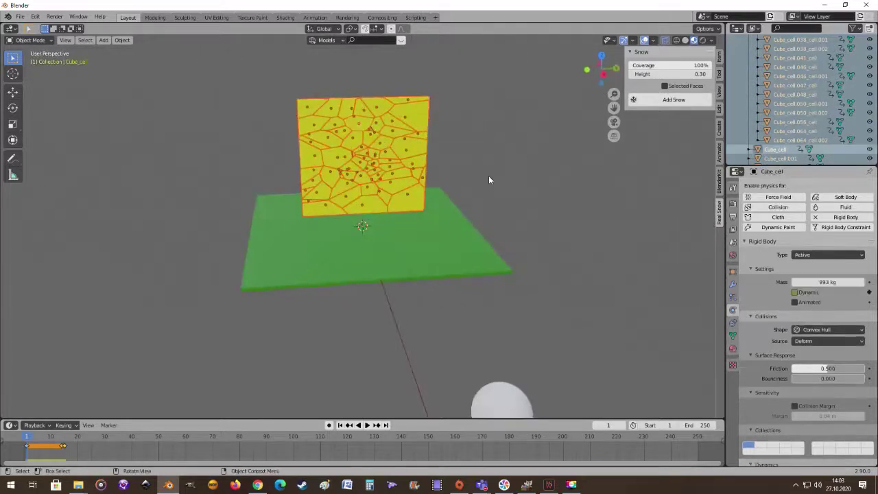
- Link the animation data of Cube_cell to all selected wall fragments
left_click(122, 41)
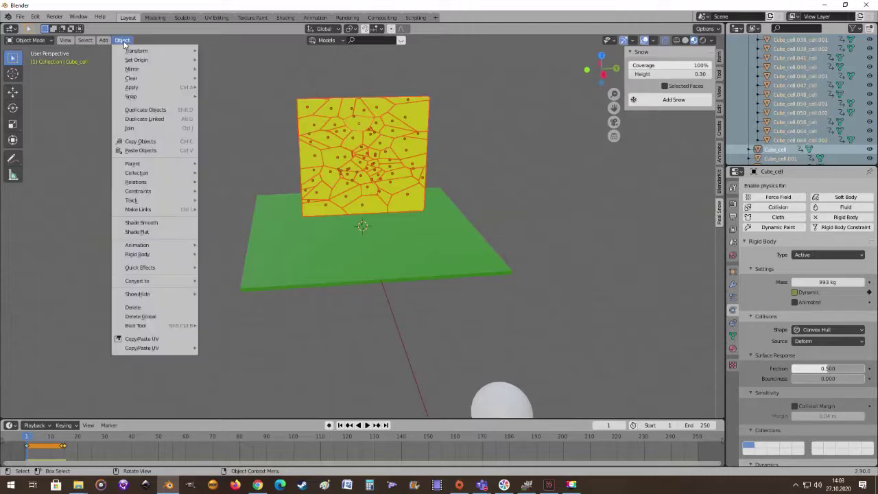
mouse_move(144, 192)
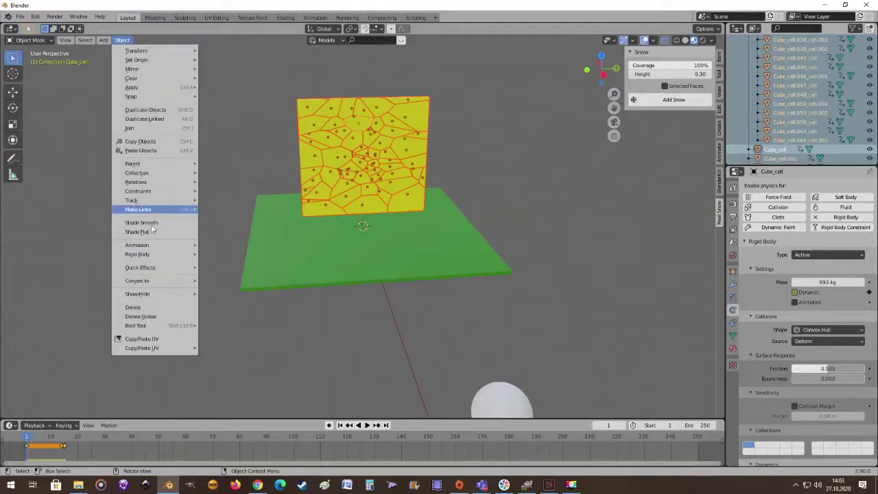
mouse_move(170, 212)
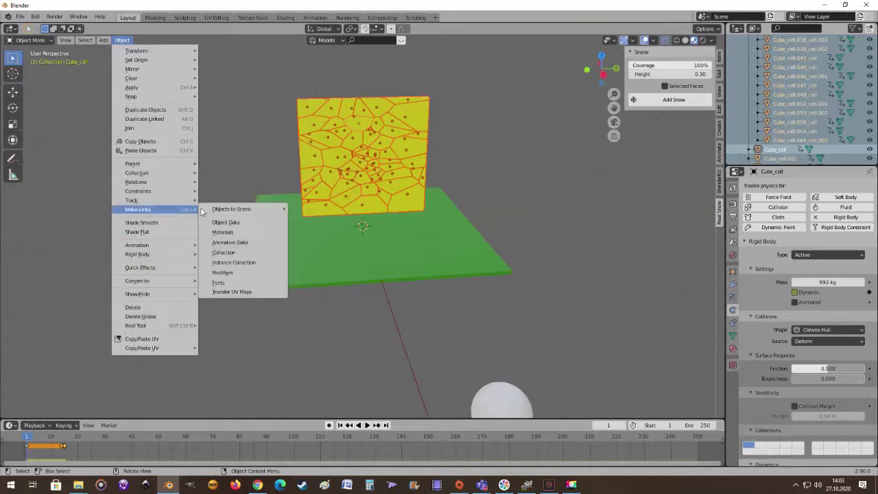
left_click(246, 245)
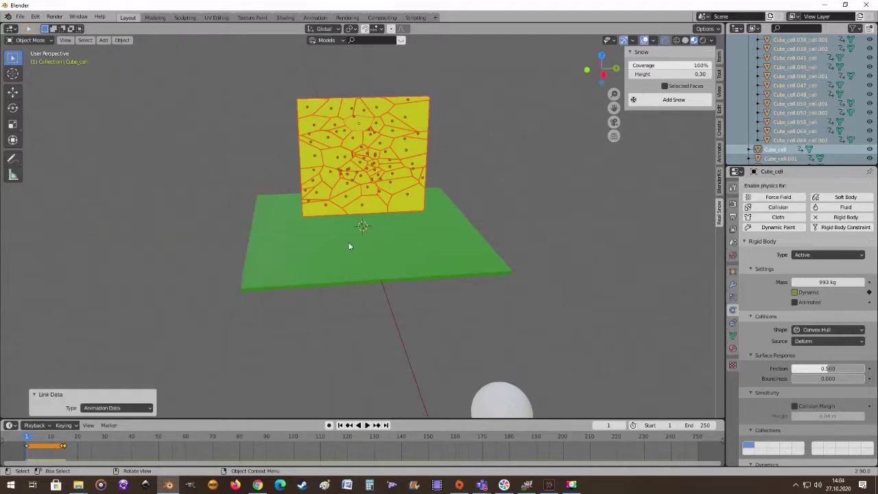
- Select one wall fragment, play the simulation to watch the whole wall collapse, and cancel playback to return to frame 1
middle_click_drag(349, 246, 271, 384)
left_click(341, 164)
key("space")
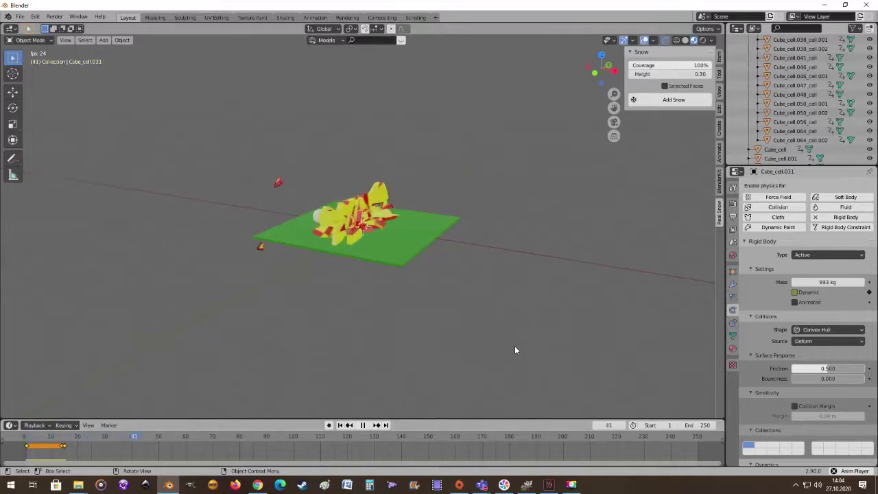
scroll(447, 304, "up", 4)
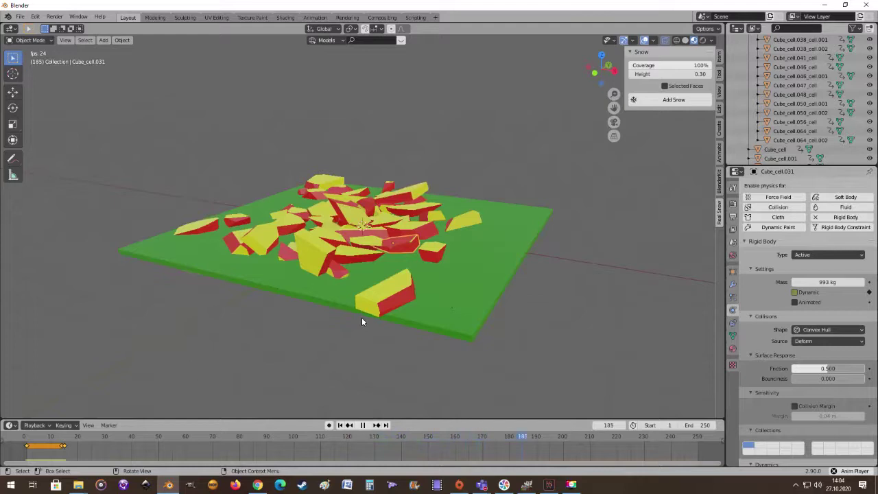
key("Escape")
- Select the fragments along the wall's left edge, down to the lower corner
middle_click_drag(361, 316, 295, 210)
middle_click_drag(306, 142, 301, 82)
left_click(300, 101, "shift")
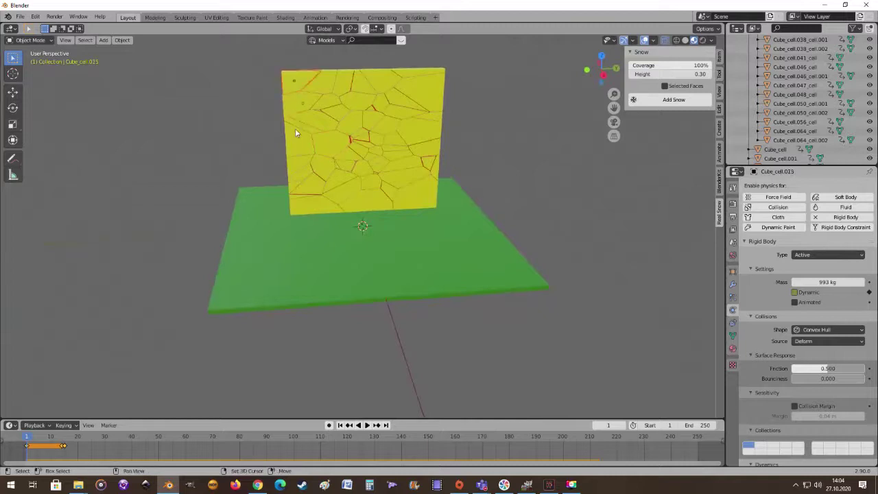
left_click(296, 142, "shift")
left_click(299, 163, "shift")
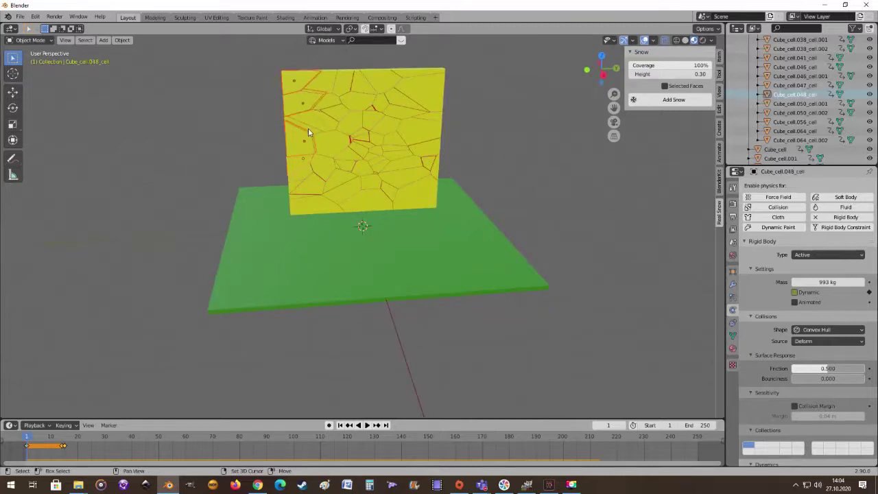
left_click(308, 128, "shift")
left_click(314, 125, "shift")
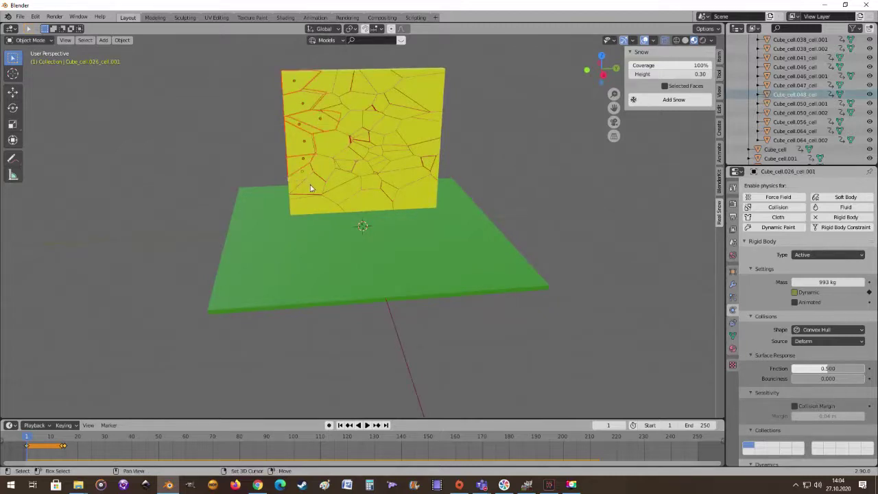
left_click(307, 187, "shift")
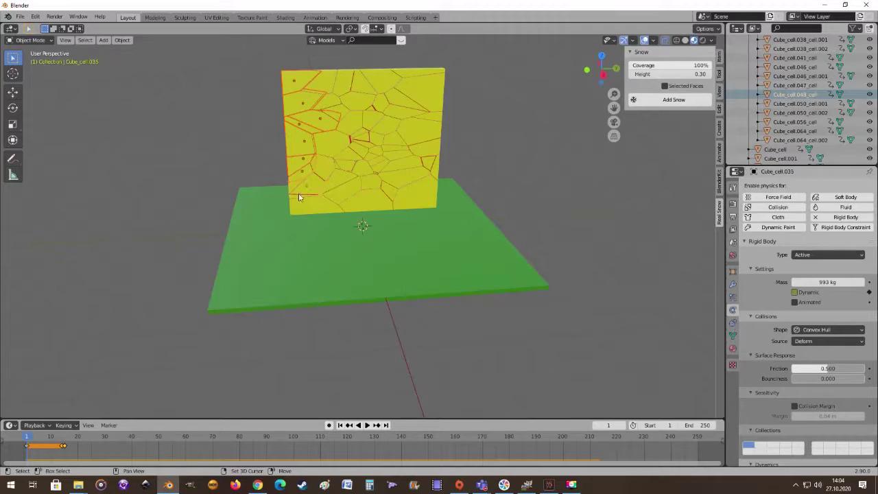
- Add the fragments along the wall's bottom, right and top edges to the selection, completing the outer frame
left_click(362, 207, "shift")
left_click(411, 178, "shift")
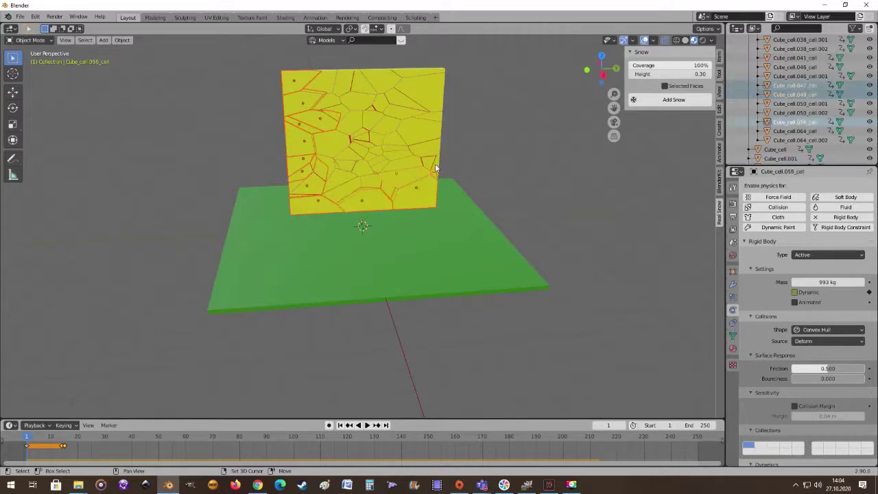
left_click(432, 161)
left_click(430, 120, "shift")
left_click(431, 93, "shift")
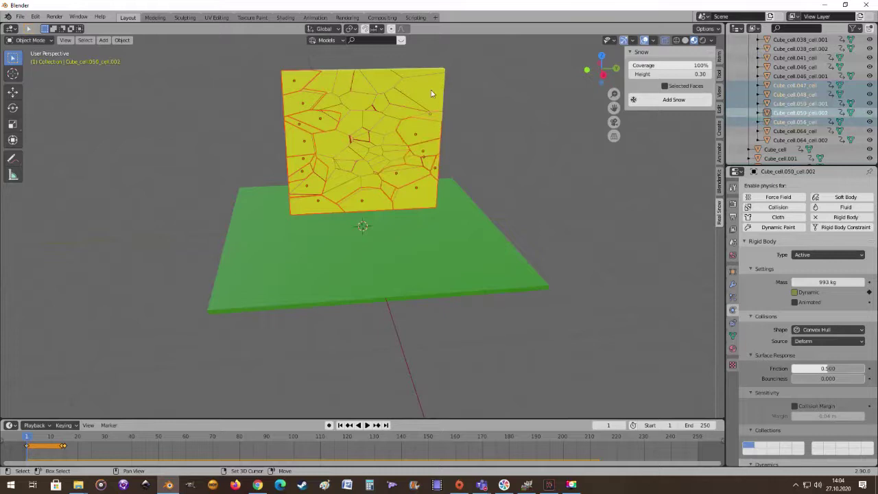
left_click(421, 76, "shift")
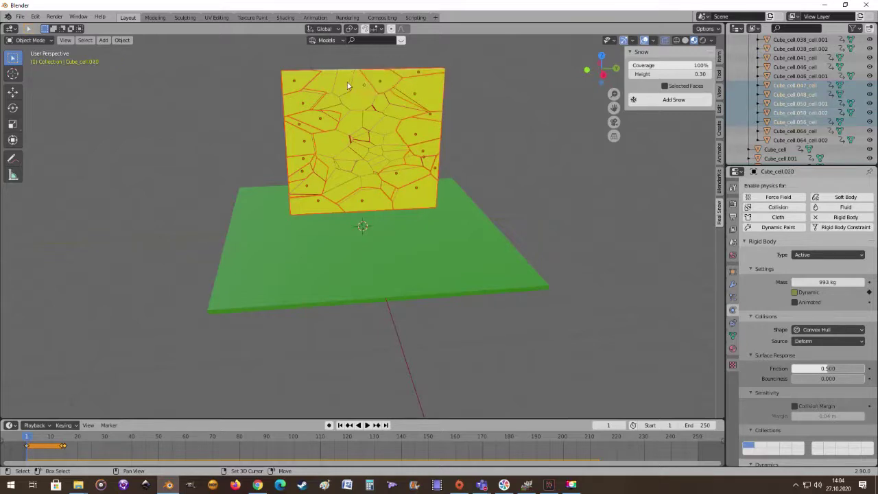
left_click(326, 82, "shift")
left_click(376, 112, "shift")
middle_click_drag(417, 133, 466, 135)
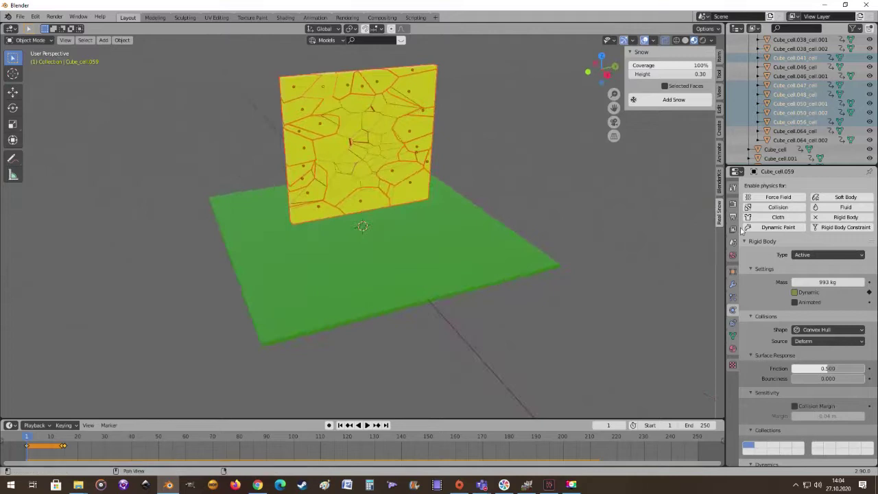
- Set the active edge fragment's rigid body type to Passive and copy its rigid body settings to the selected edge fragments
left_click(856, 257)
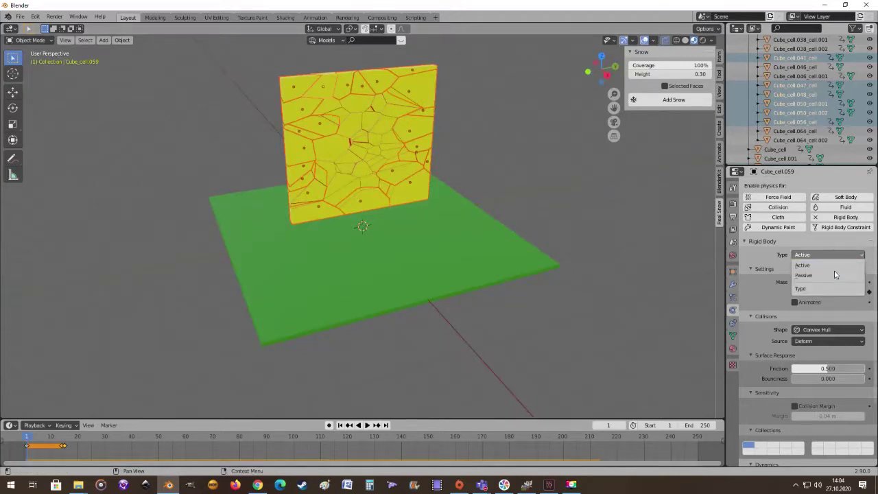
left_click(834, 274)
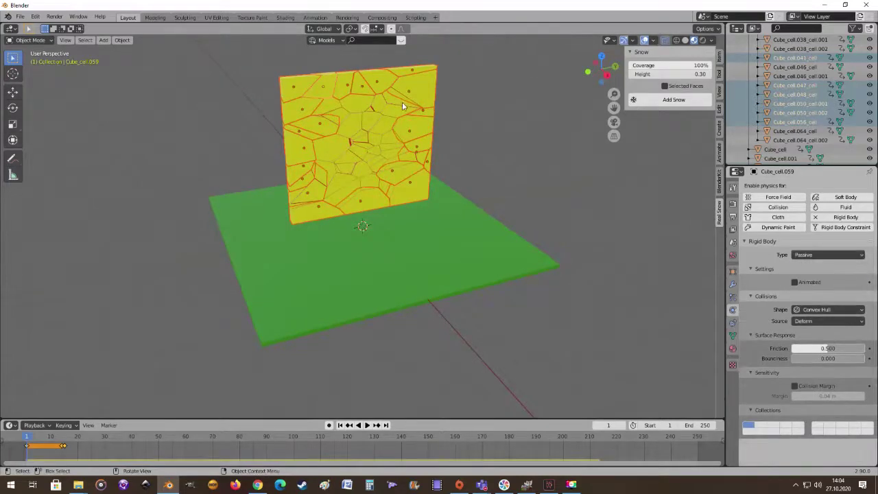
middle_click_drag(402, 107, 431, 107)
left_click(122, 40)
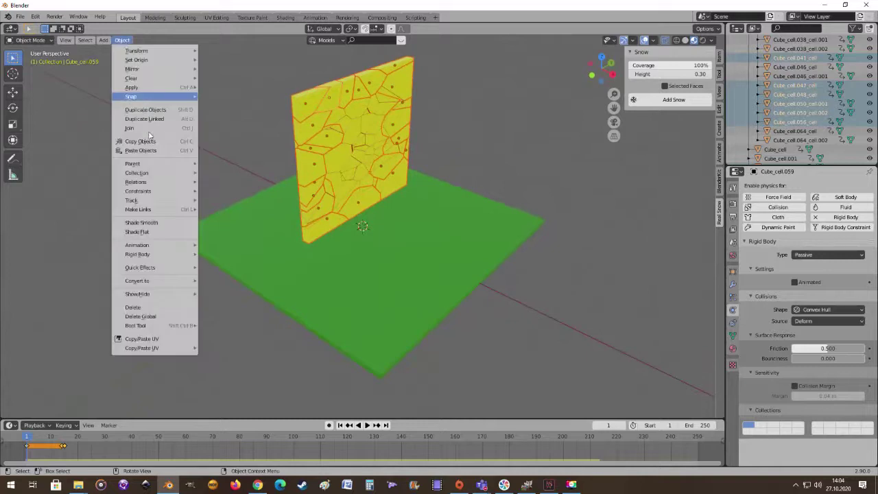
mouse_move(164, 254)
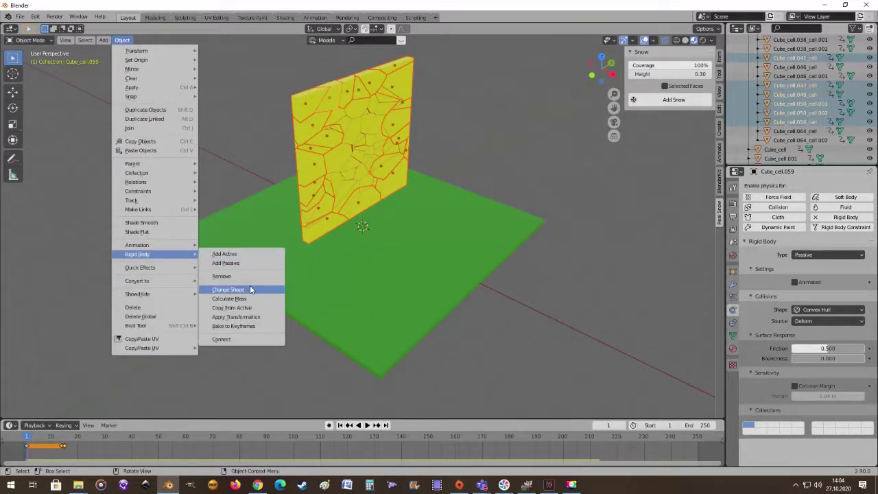
left_click(249, 308)
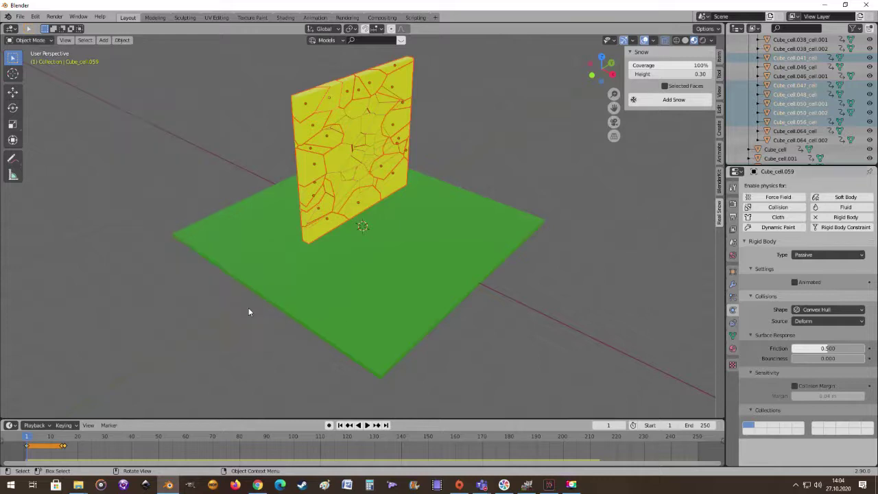
- Select Cube_cell.023 to check its rigid body type, and play the simulation to watch the ball break through the wall
middle_click_drag(473, 219, 458, 214)
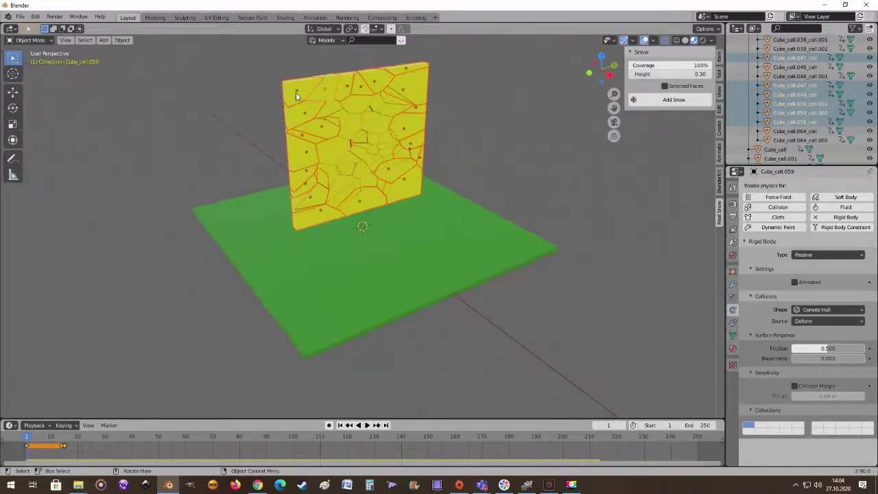
left_click(328, 134)
middle_click_drag(371, 260, 396, 269)
scroll(373, 264, "down", 3)
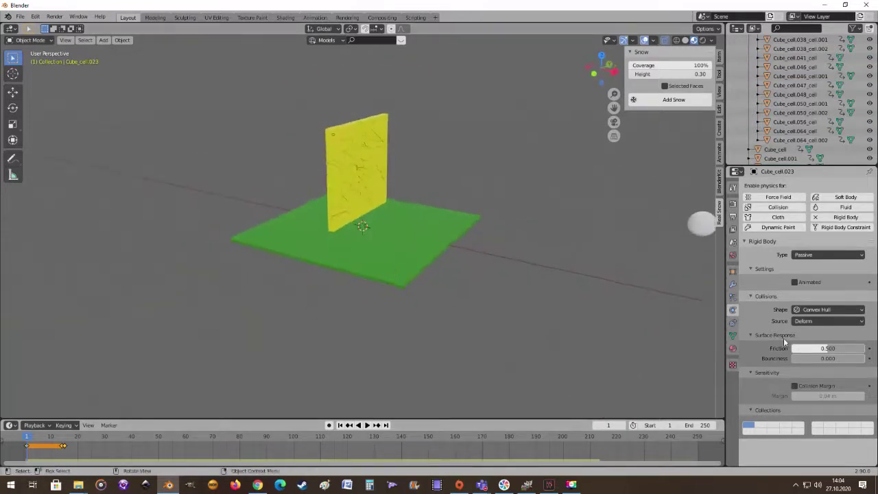
middle_click_drag(484, 309, 472, 316)
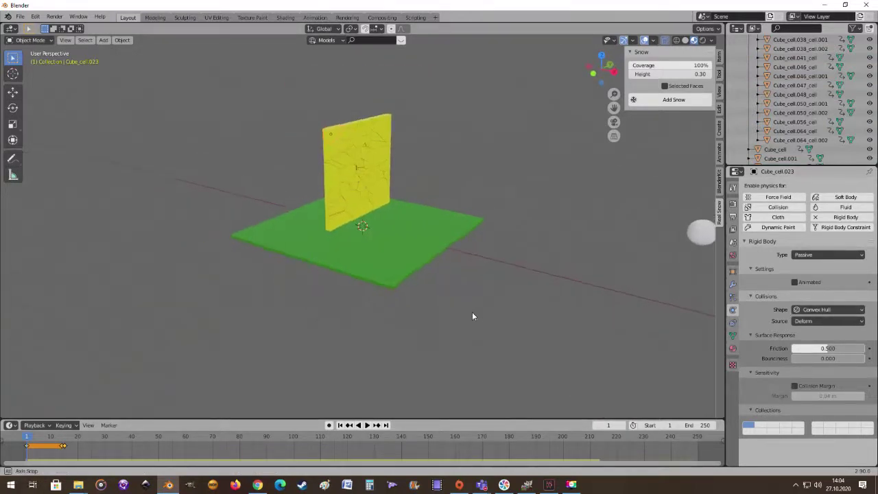
left_click(367, 425)
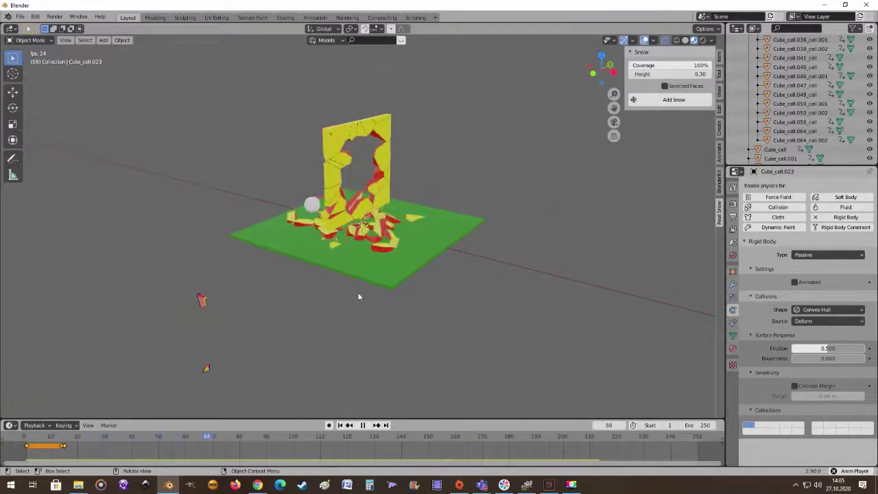
middle_click_drag(359, 295, 382, 288)
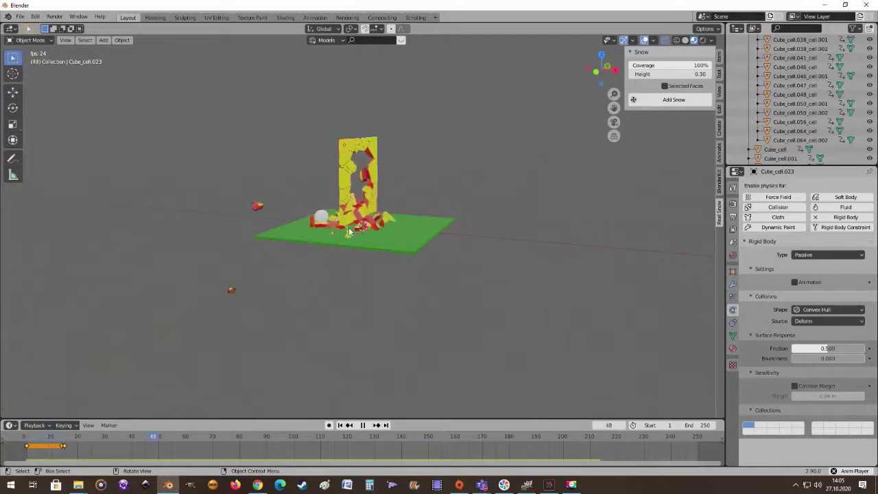
- Select the sphere, cancel playback to return to frame 1, and set the sphere's mass to 2000 kg
middle_click_drag(414, 227, 291, 220)
left_click(292, 220)
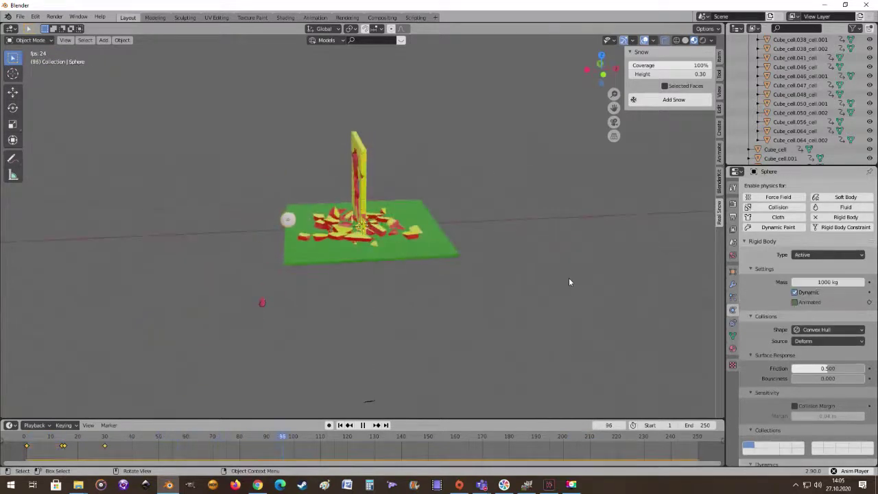
key("Escape")
middle_click_drag(571, 274, 526, 253)
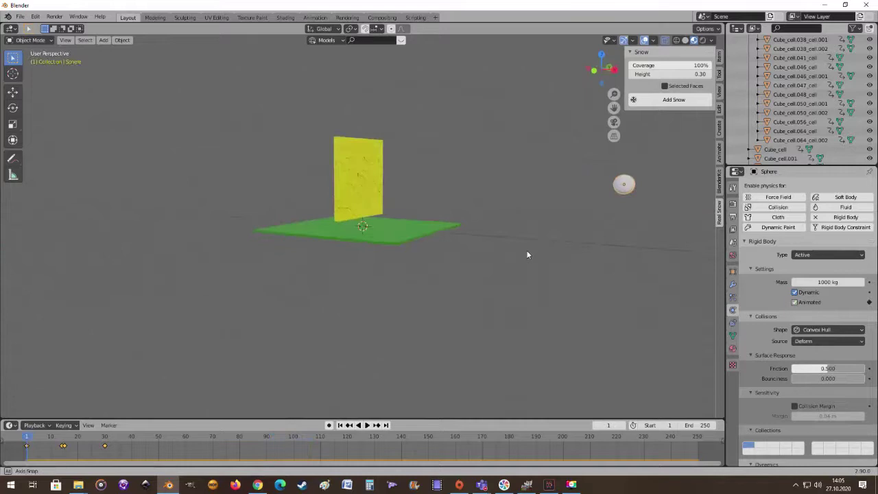
left_click_drag(823, 285, 834, 285)
left_click(826, 282)
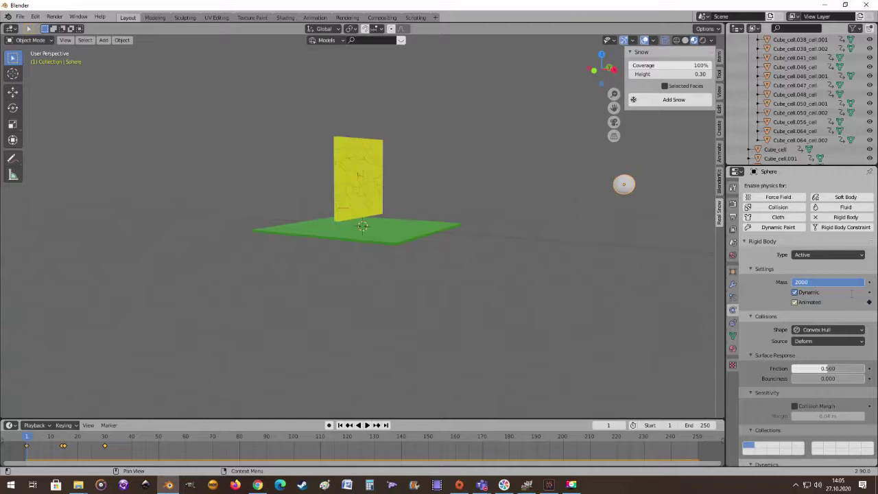
key("Return")
- Play the simulation with the 2000 kg sphere and examine the wall's breakup from both sides, close up and from a distance
middle_click_drag(518, 272, 506, 312)
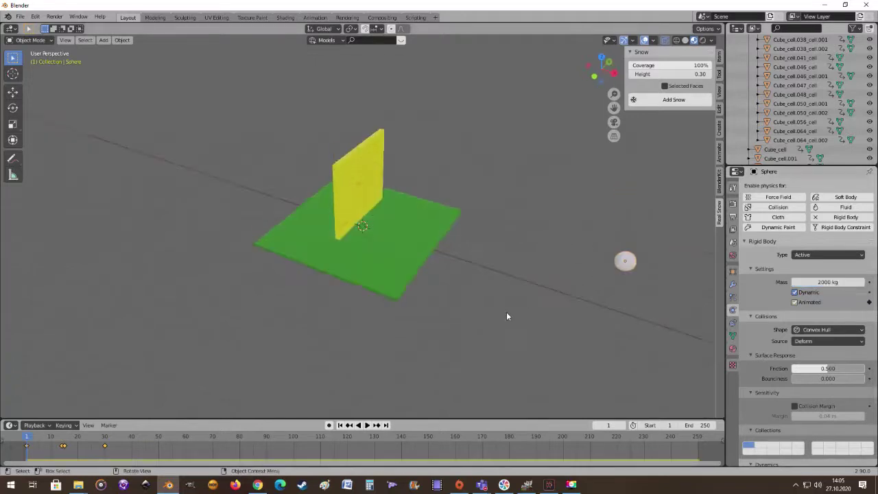
left_click(367, 425)
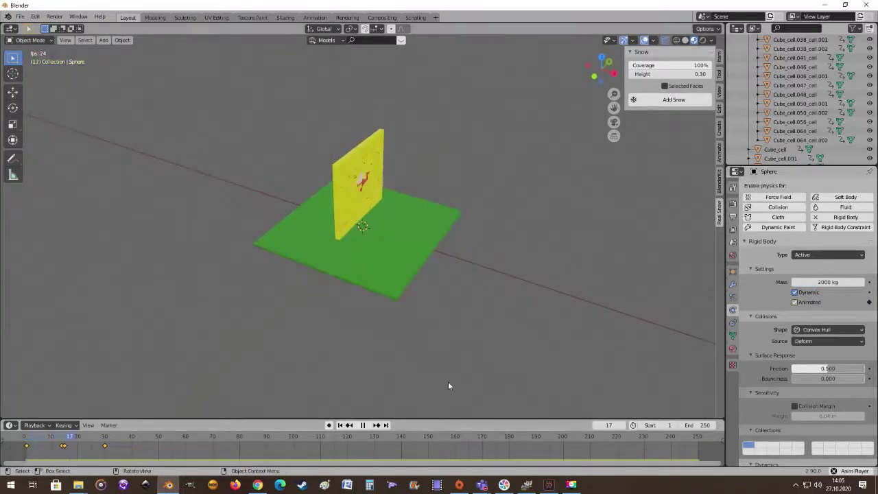
middle_click_drag(277, 322, 375, 313)
middle_click_drag(460, 316, 434, 298)
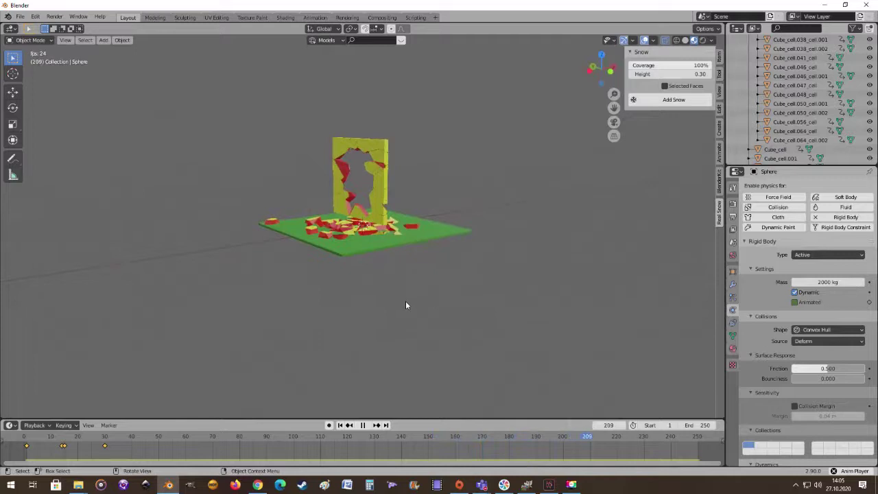
scroll(408, 303, "up", 5)
middle_click_drag(412, 304, 286, 307)
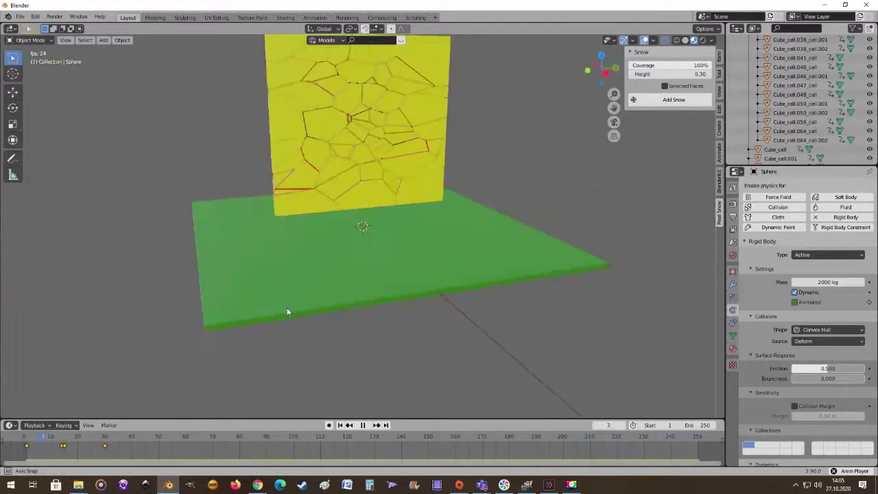
scroll(333, 306, "down", 4)
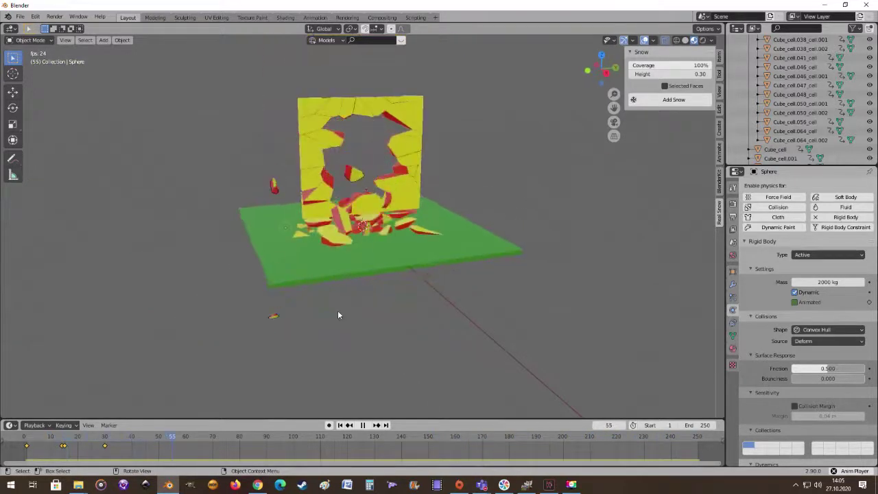
middle_click_drag(311, 323, 415, 325)
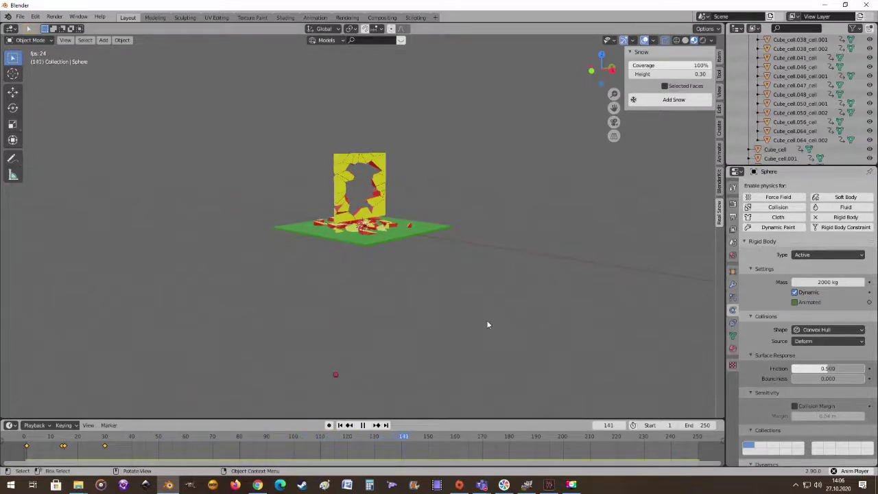
scroll(470, 315, "up", 1)
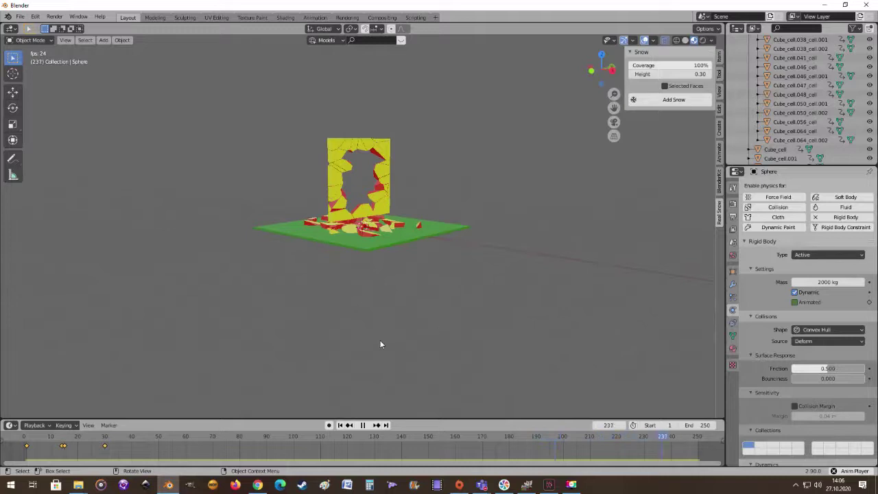
- Examine the sphere's rigid body Dynamics and Deactivation settings, and inspect the broken wall and scattered fragments from several angles during looping playback
scroll(764, 427, "down", 3)
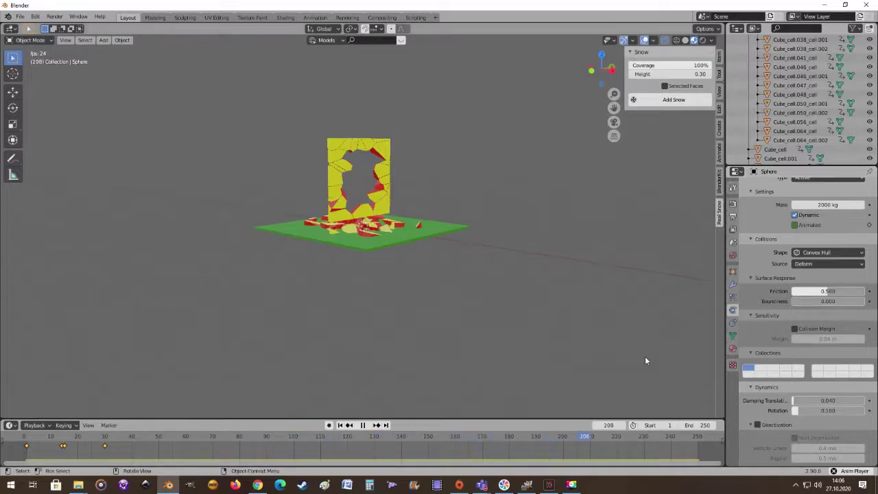
scroll(532, 326, "up", 3)
middle_click_drag(533, 326, 702, 411)
scroll(480, 305, "down", 1)
scroll(459, 310, "up", 2)
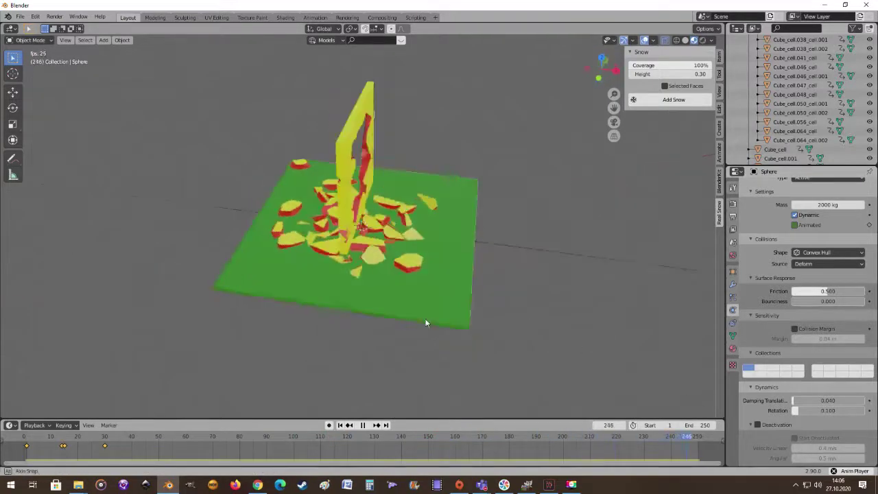
middle_click_drag(406, 311, 529, 309)
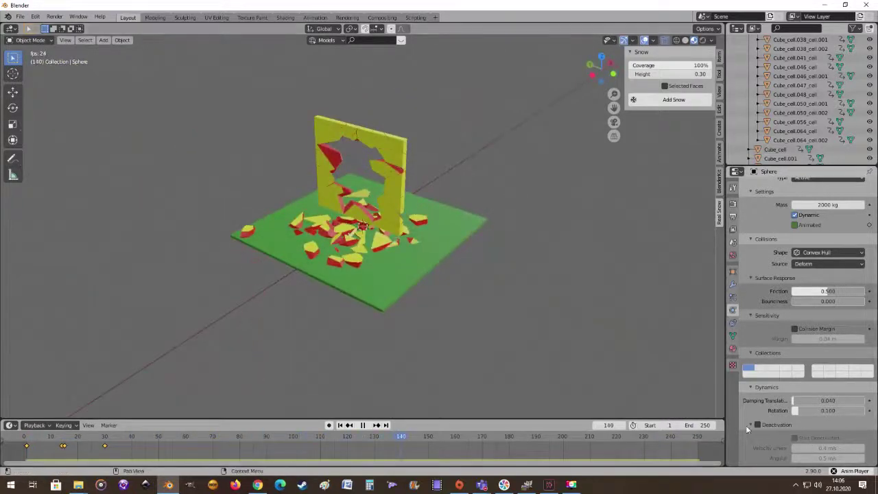
middle_click_drag(514, 306, 478, 292)
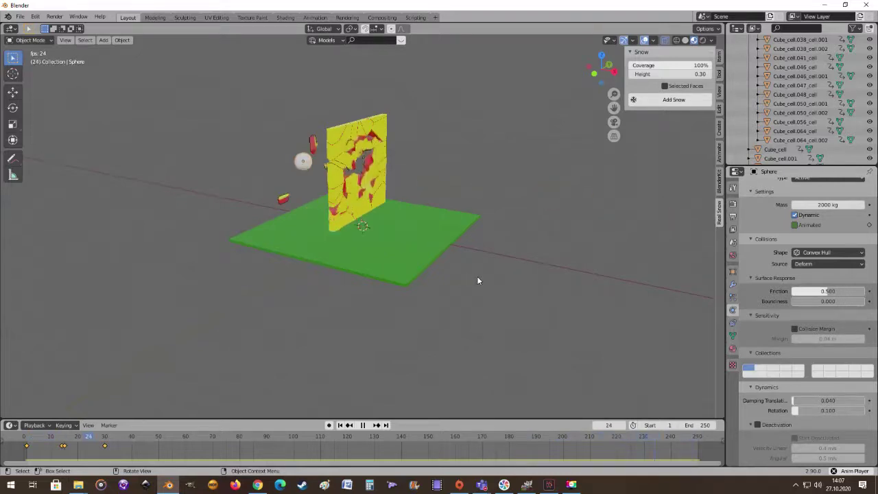
middle_click_drag(478, 280, 469, 297)
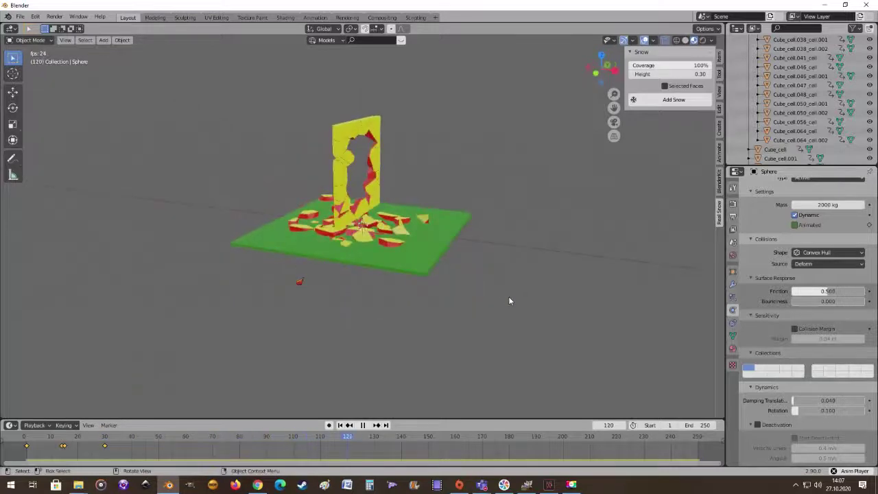